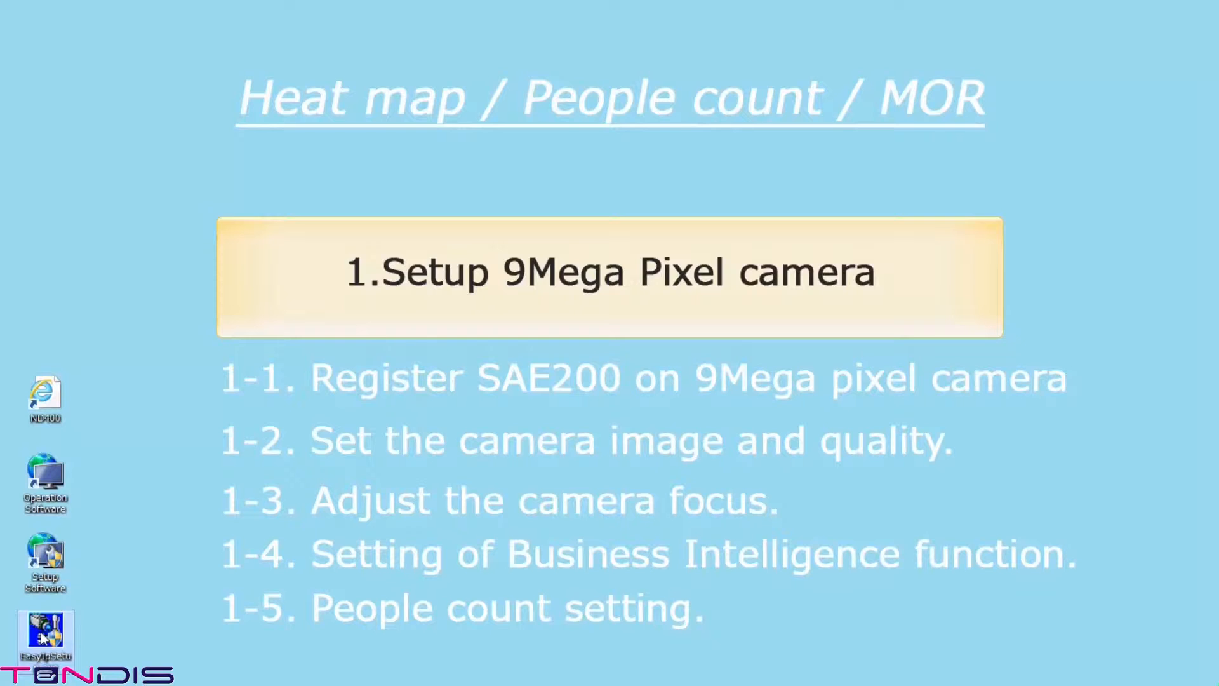
# Step: Launch the Panasonic EasyIpSetup tool from the desktop icon
pyautogui.doubleClick(42, 634)
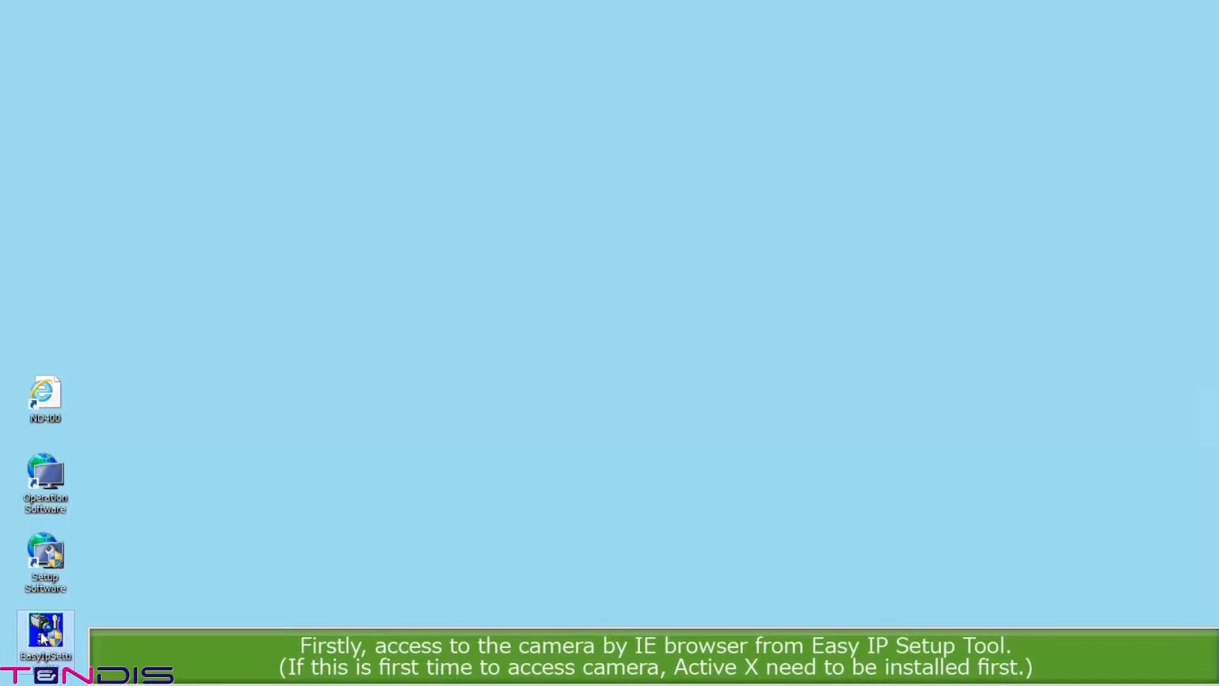
# Step: Sort cameras by IPv4 address and open the WV-SFV481 at 192.168.0.33 in the browser
pyautogui.click(498, 284)
pyautogui.click(839, 403)
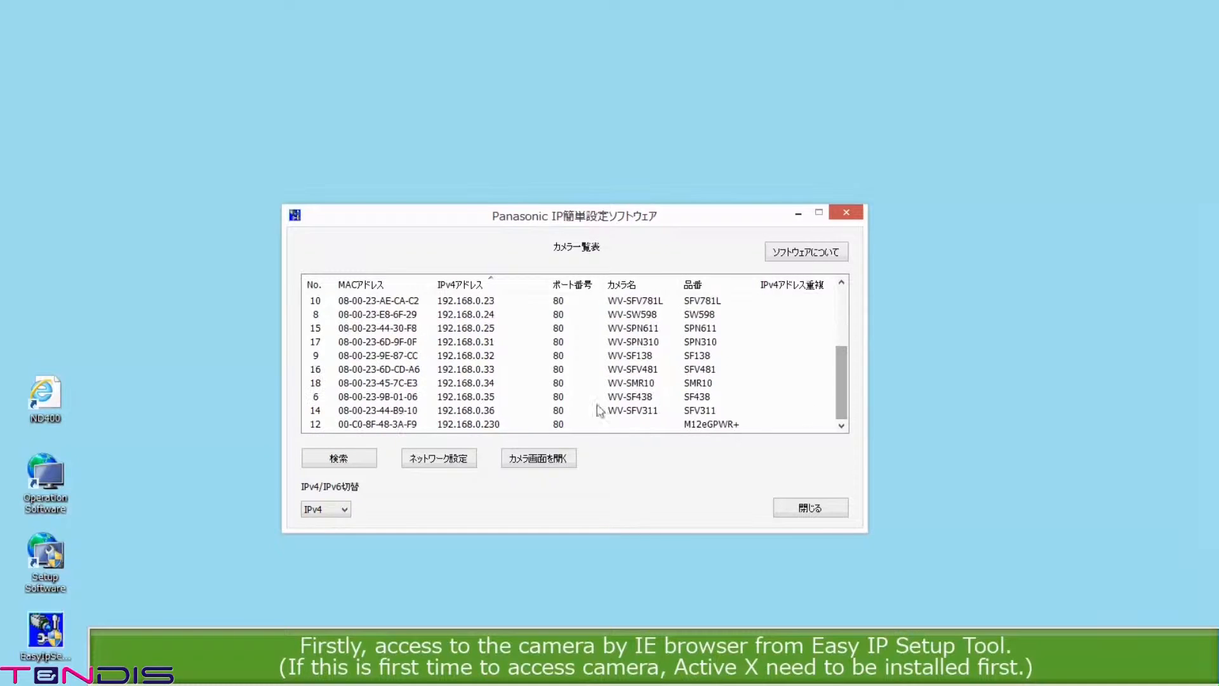
pyautogui.doubleClick(487, 372)
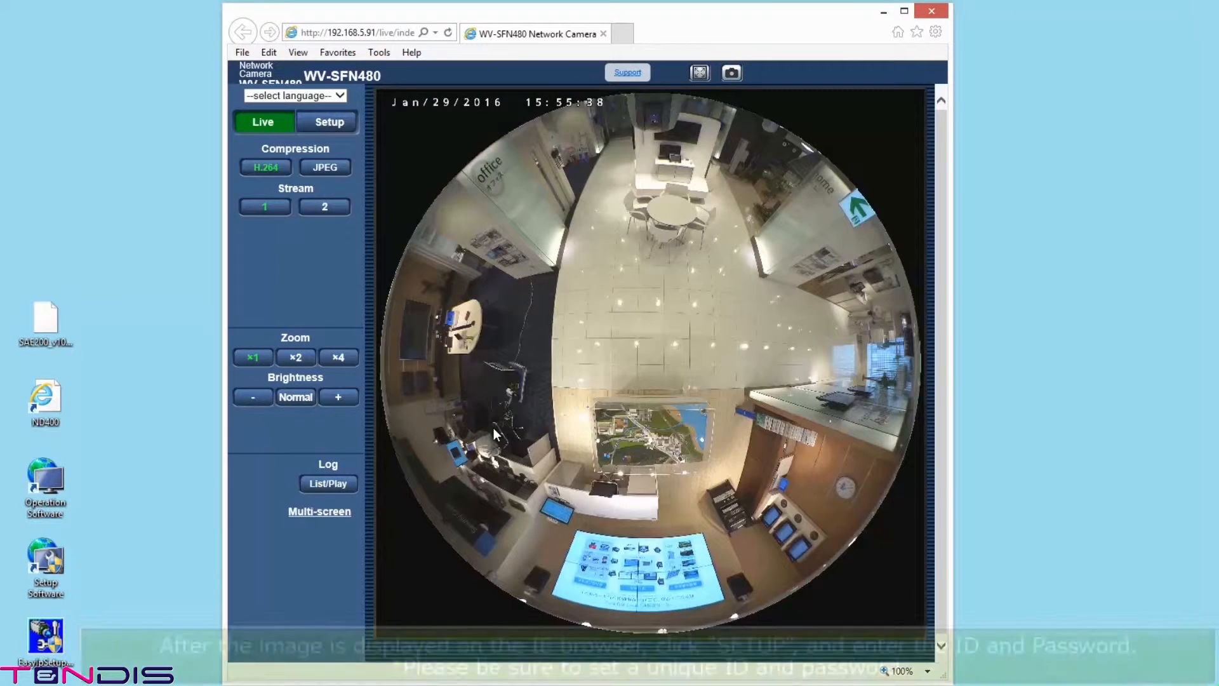
# Step: Log in to the camera's Setup pages as administrator and dismiss the default-credentials warning
pyautogui.click(330, 123)
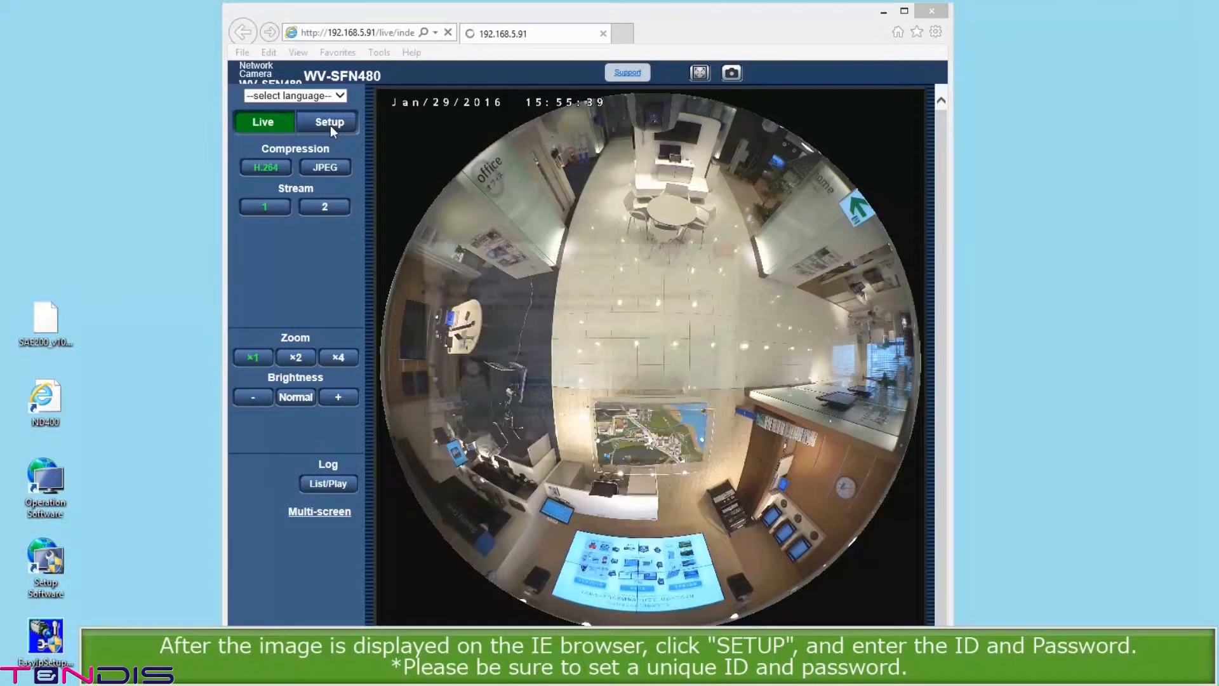
pyautogui.click(644, 454)
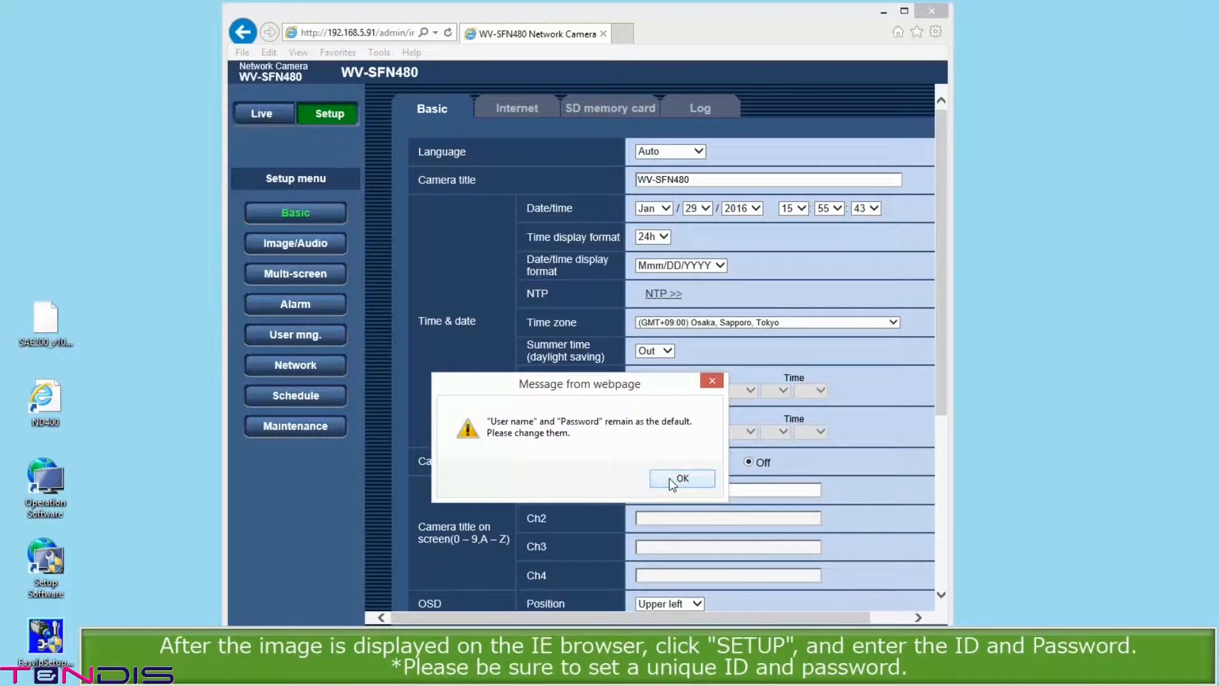
pyautogui.click(669, 478)
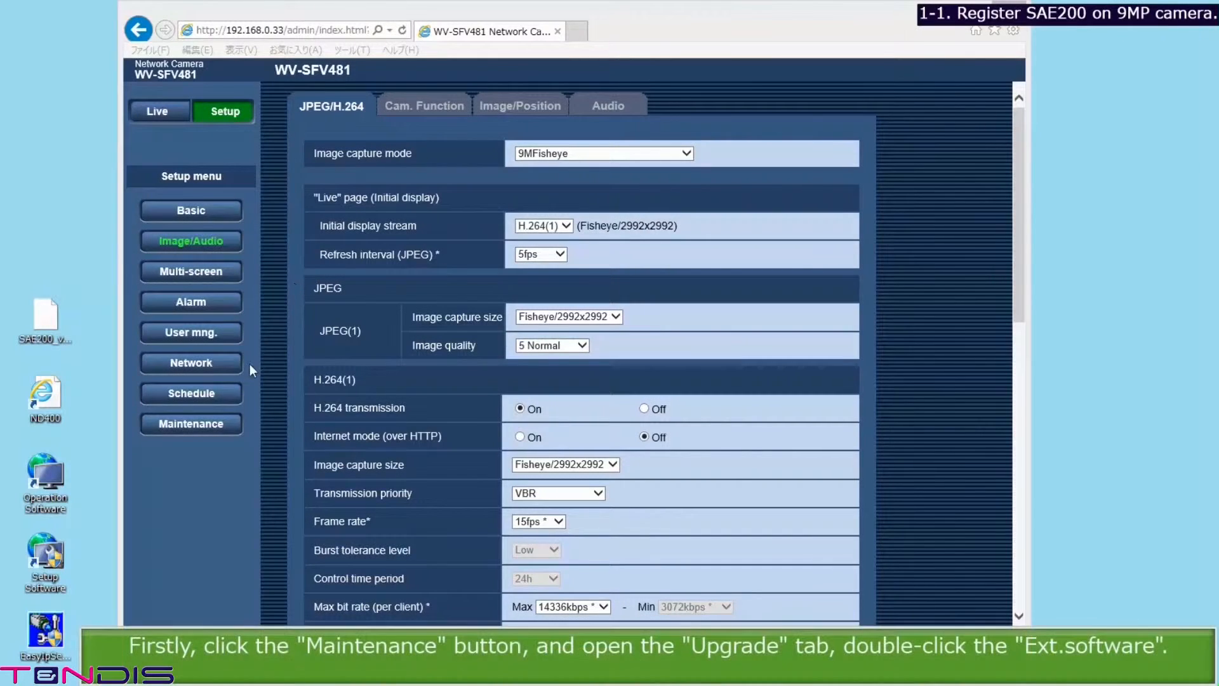
# Step: Open the Ext. software installer from the Maintenance Upgrade tab
pyautogui.click(218, 428)
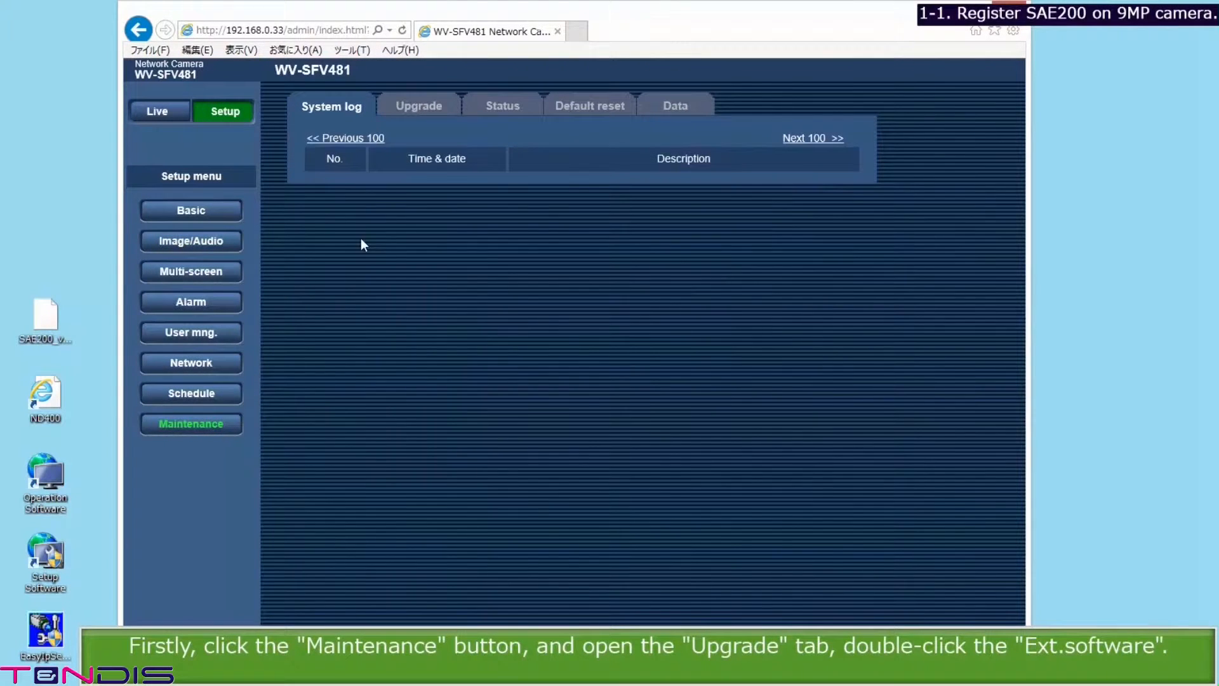
pyautogui.click(423, 105)
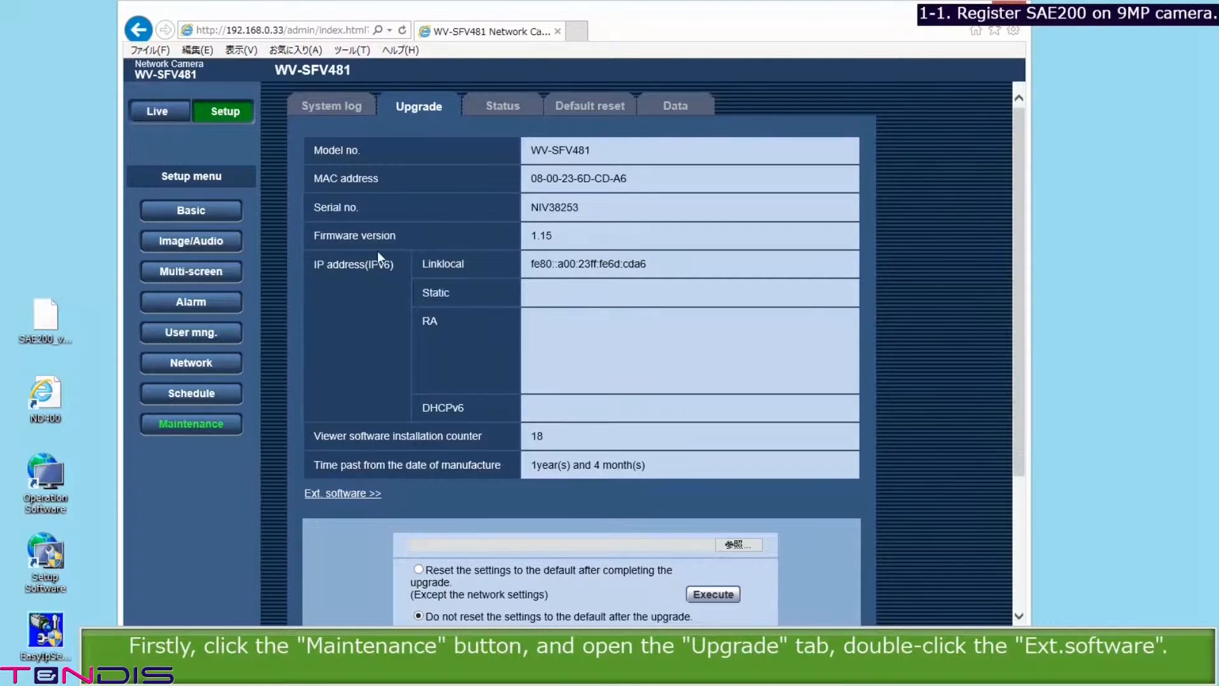
pyautogui.doubleClick(350, 494)
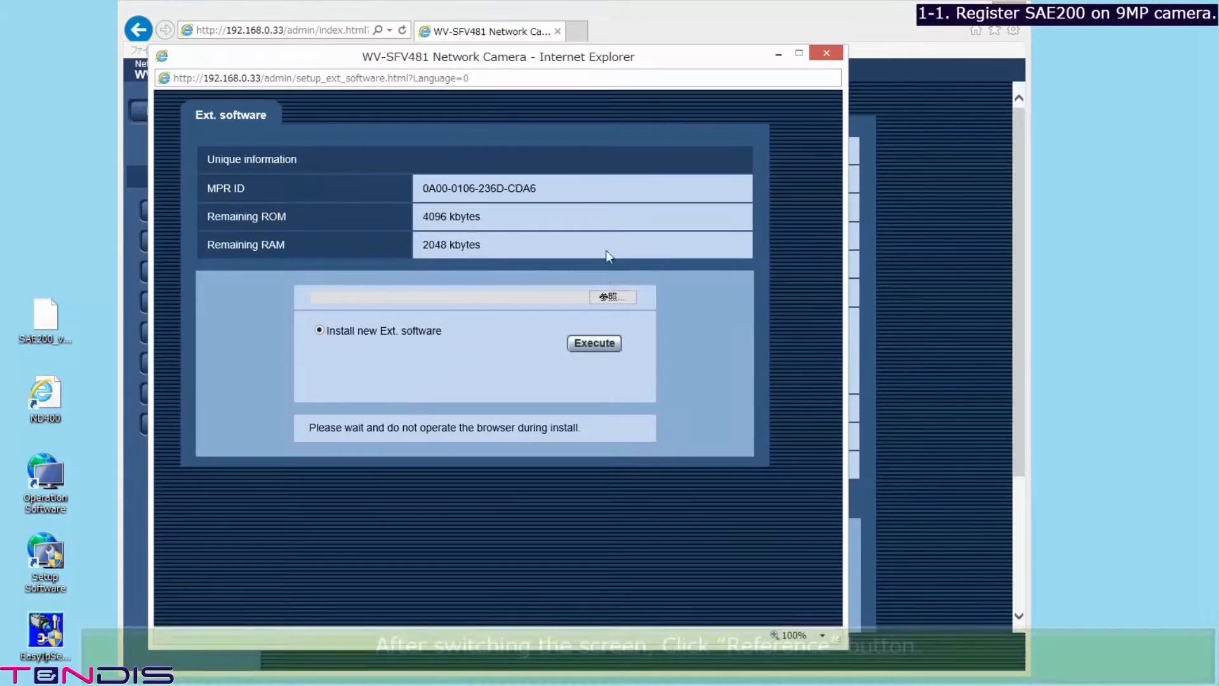
# Step: Upload and install SAE200_v105_type3.ext on the camera, confirming the installation
pyautogui.click(608, 297)
pyautogui.click(349, 316)
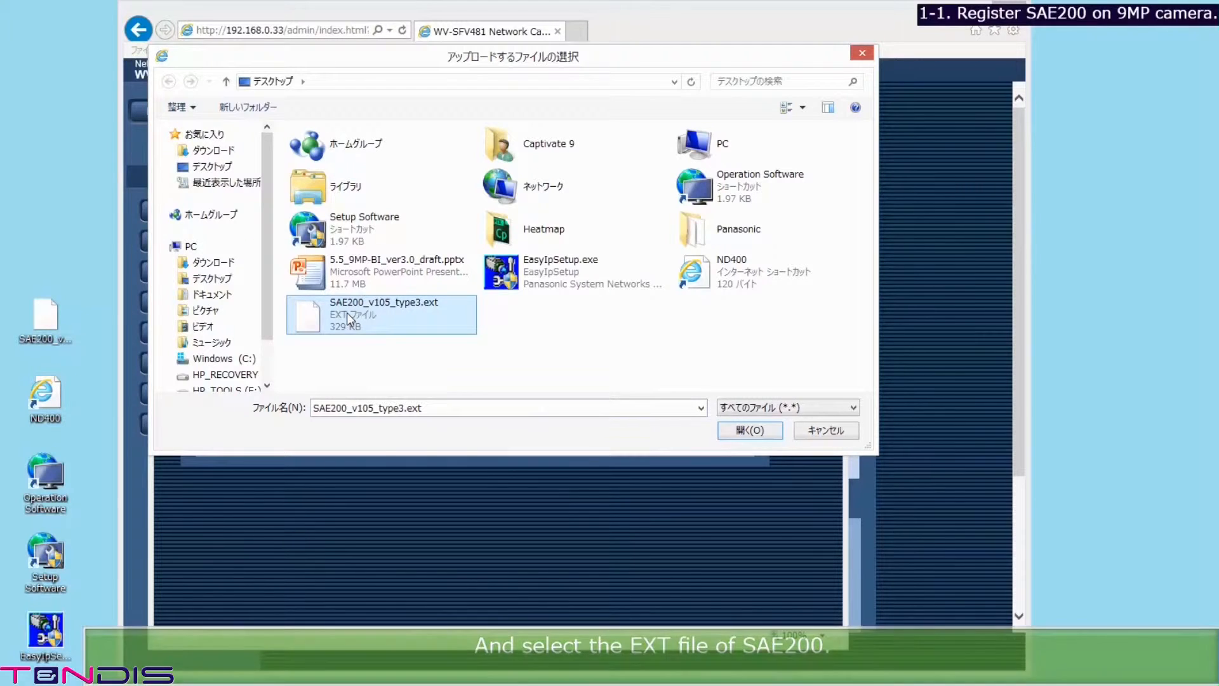
pyautogui.doubleClick(346, 313)
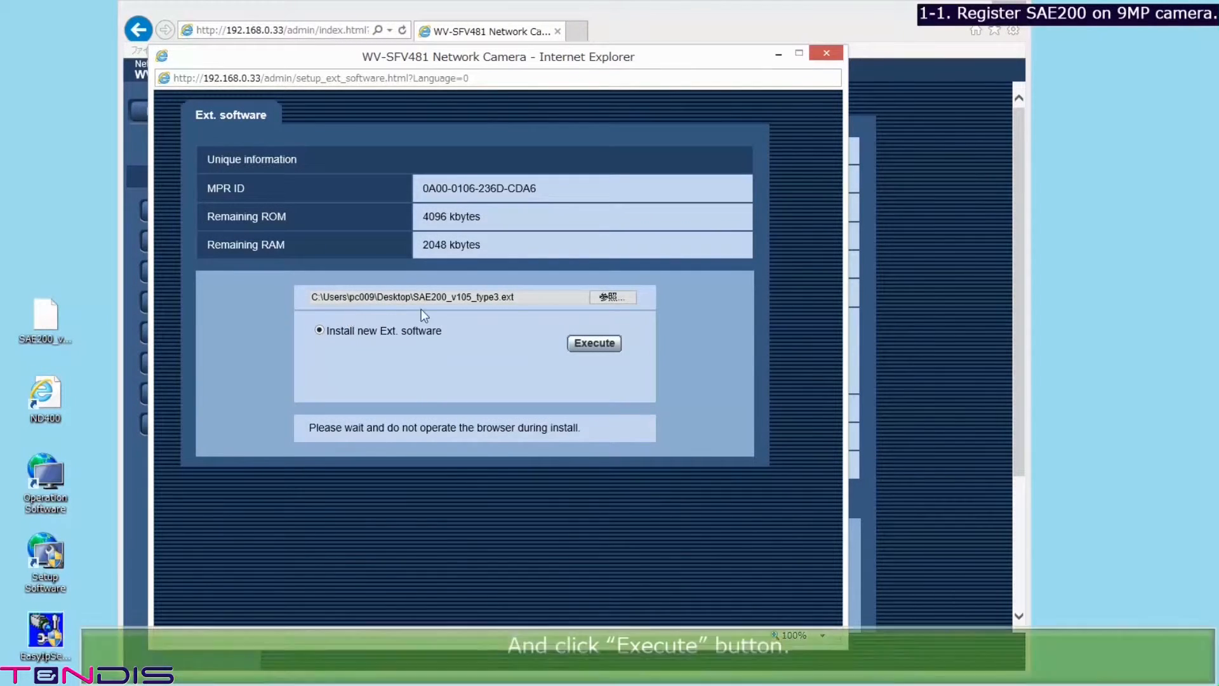
pyautogui.click(594, 346)
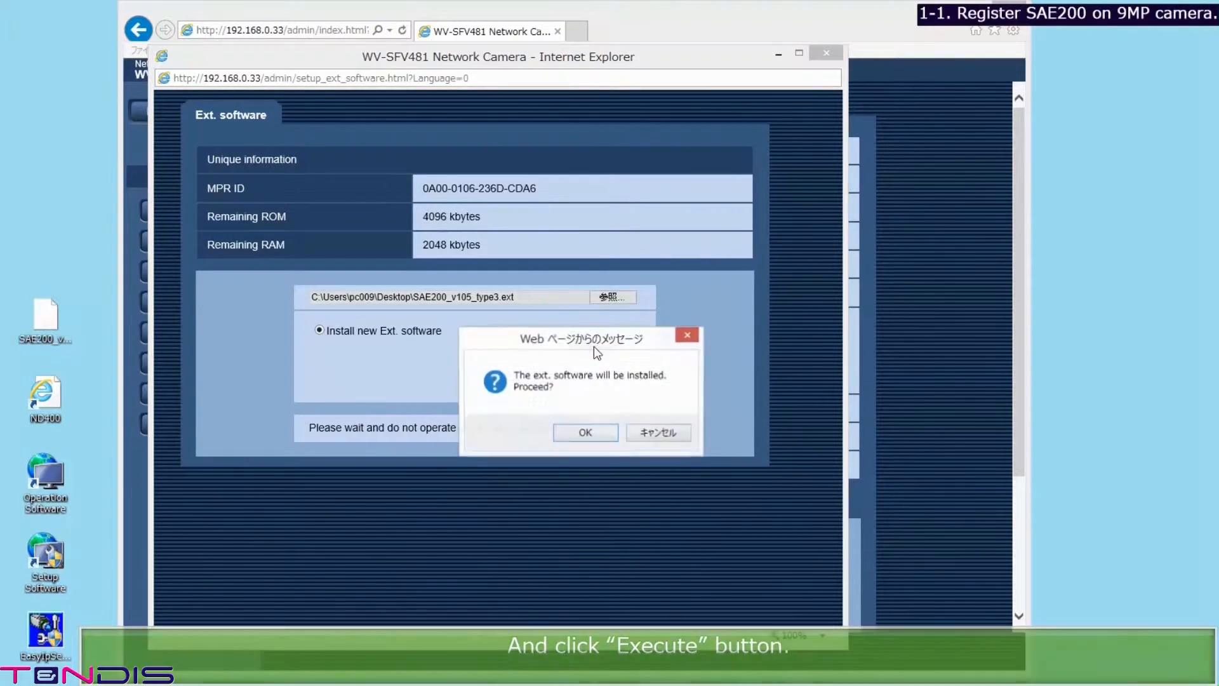
pyautogui.click(579, 434)
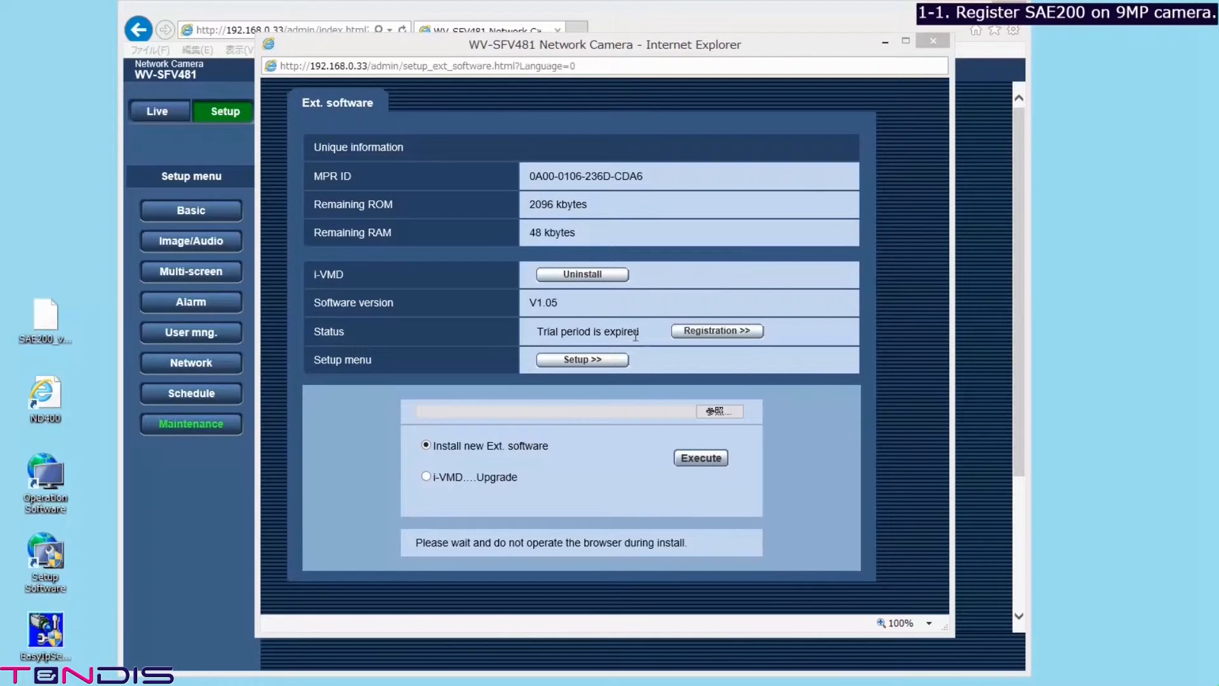
pyautogui.click(705, 331)
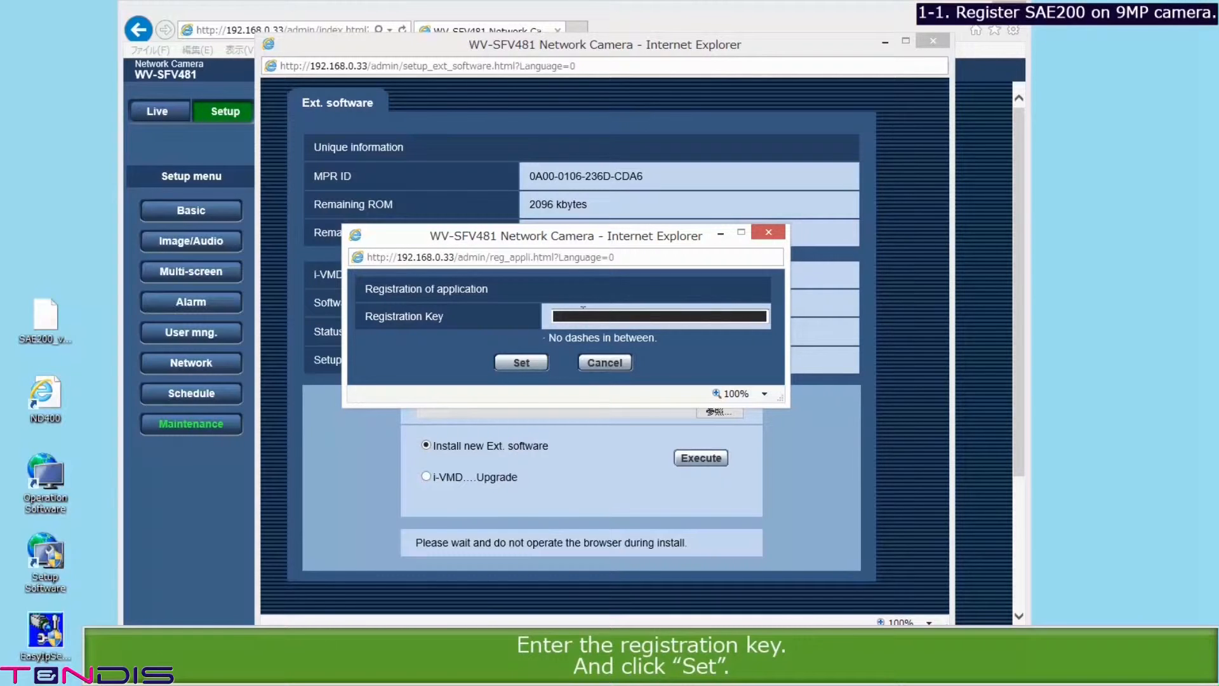
# Step: Submit the extension registration key and close the Ext. software window
pyautogui.click(521, 364)
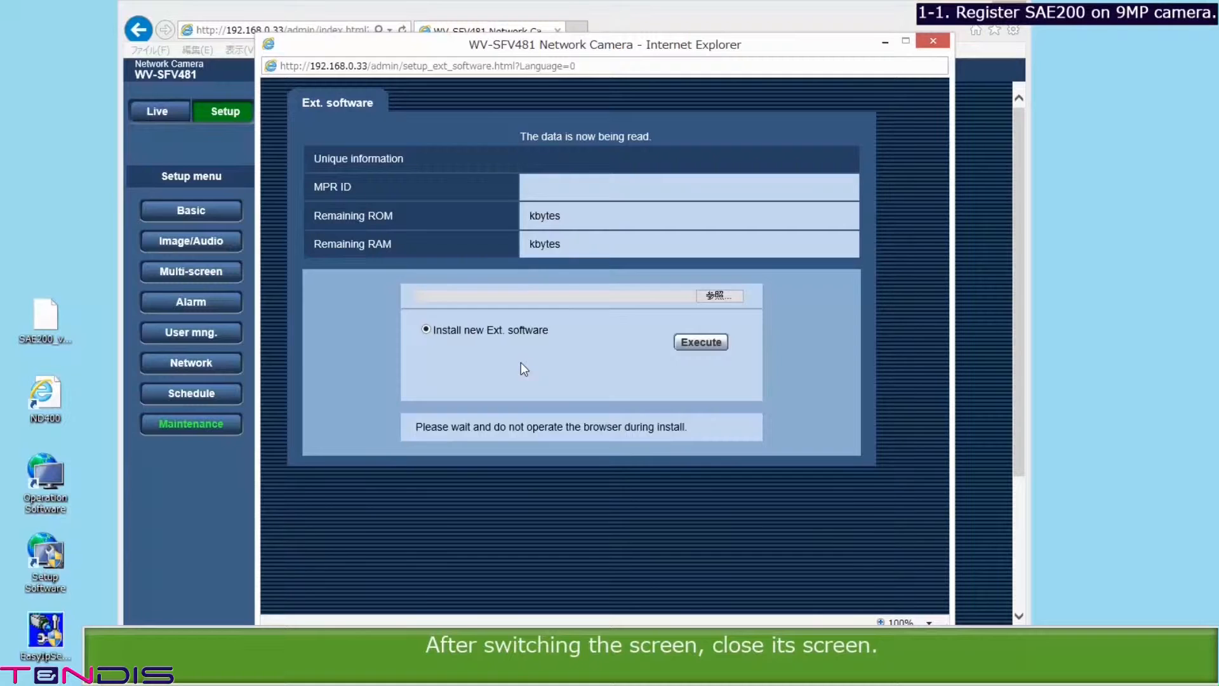
pyautogui.click(933, 41)
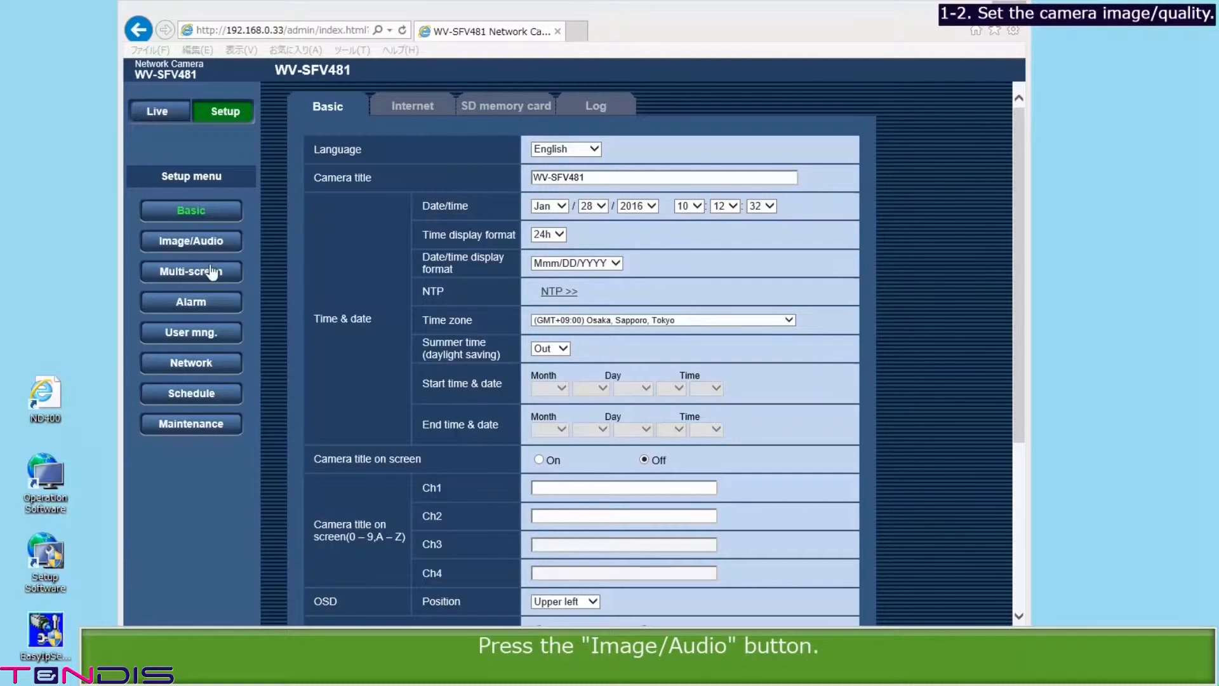
# Step: Switch the Image/Audio capture mode to 9MFisheye and accept the warning
pyautogui.click(189, 242)
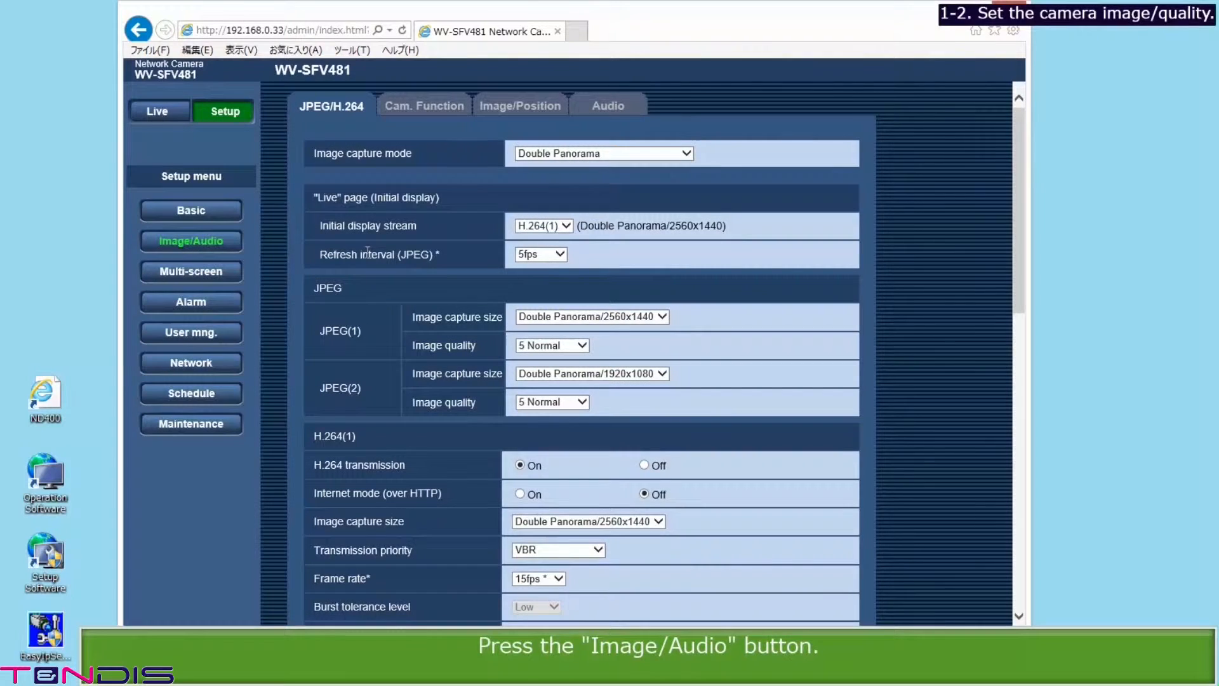
pyautogui.click(687, 153)
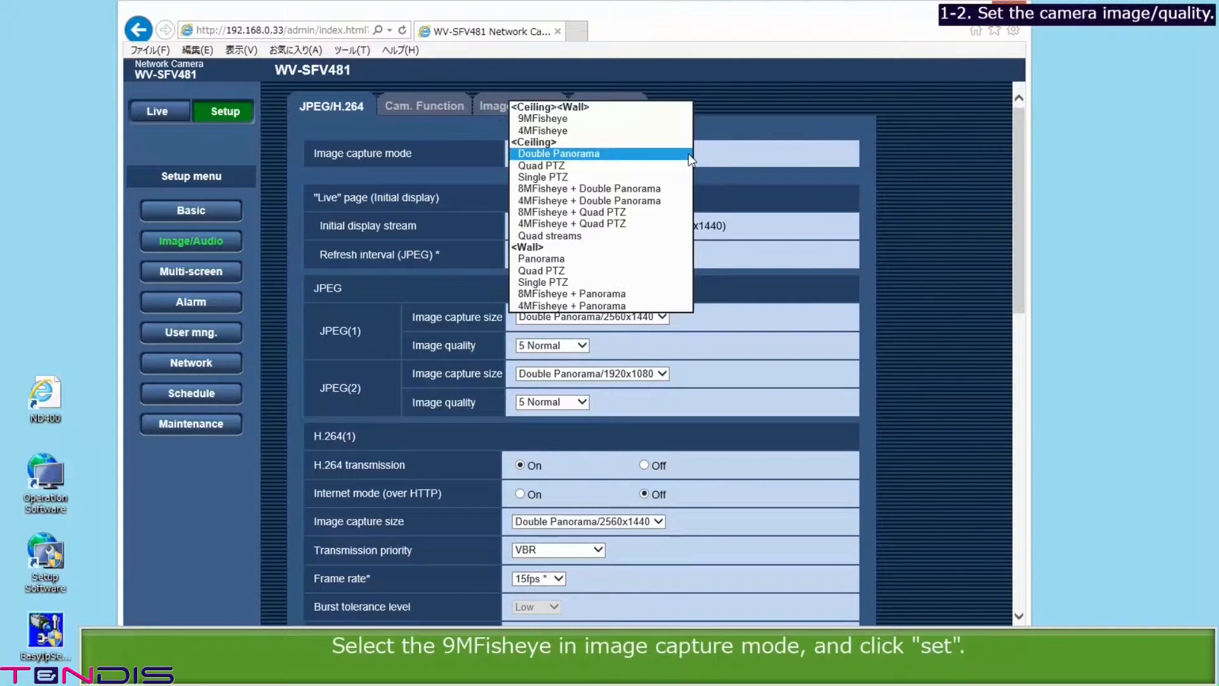
pyautogui.click(642, 118)
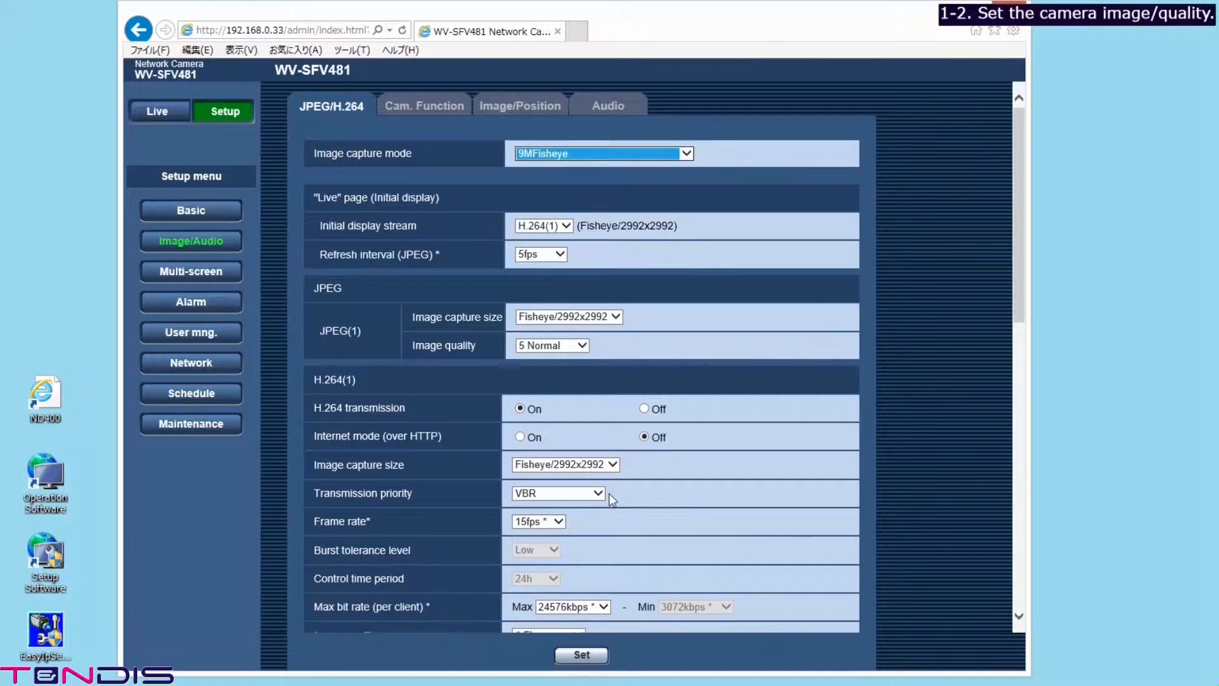
pyautogui.click(581, 656)
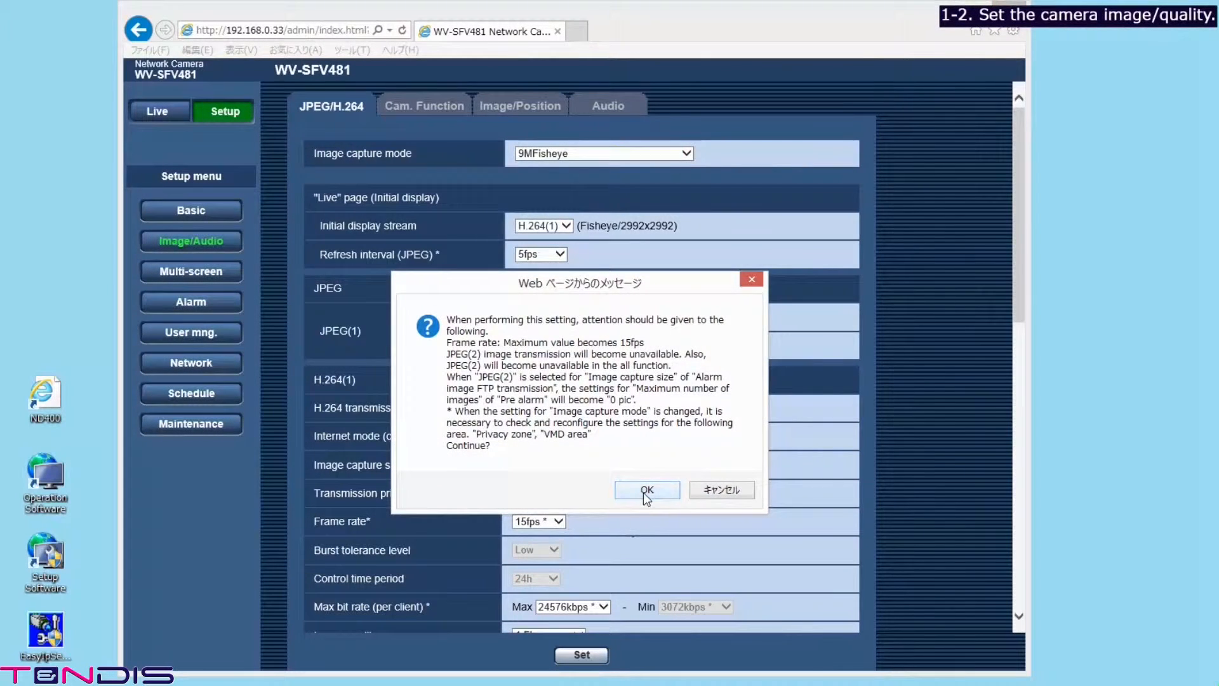
pyautogui.click(644, 492)
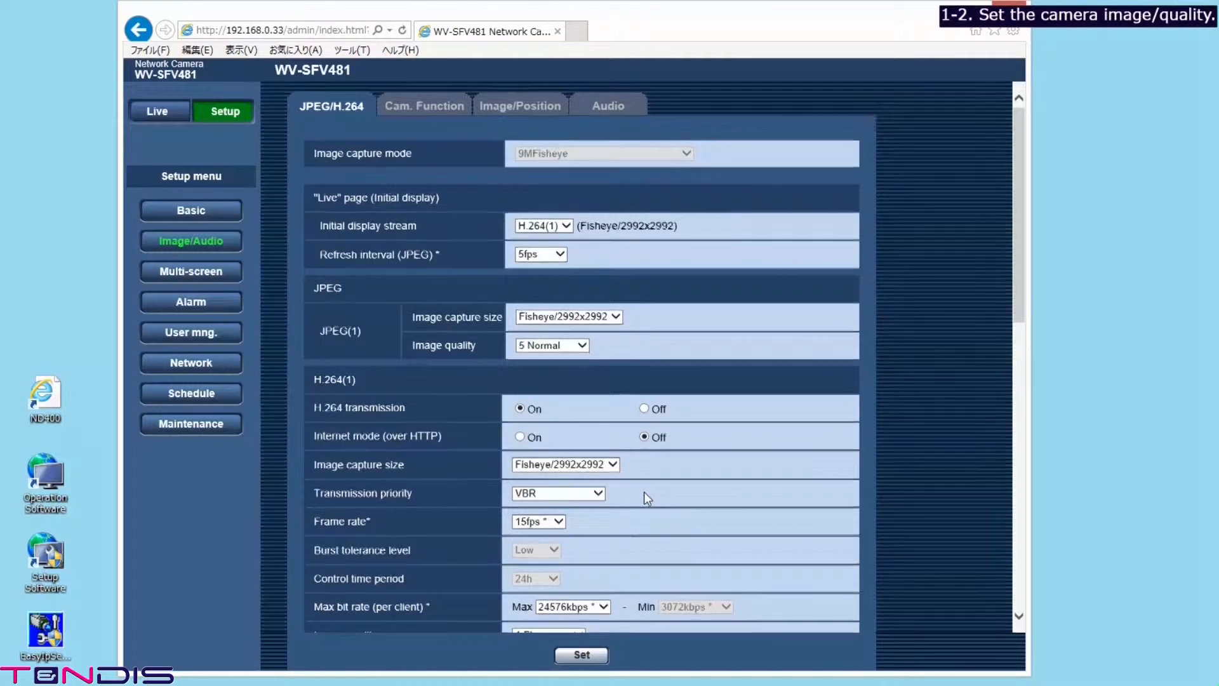
# Step: Set H.264 to Fisheye/2992x2992, VBR, 15fps, 14336kbps max bit rate, and save
pyautogui.click(614, 465)
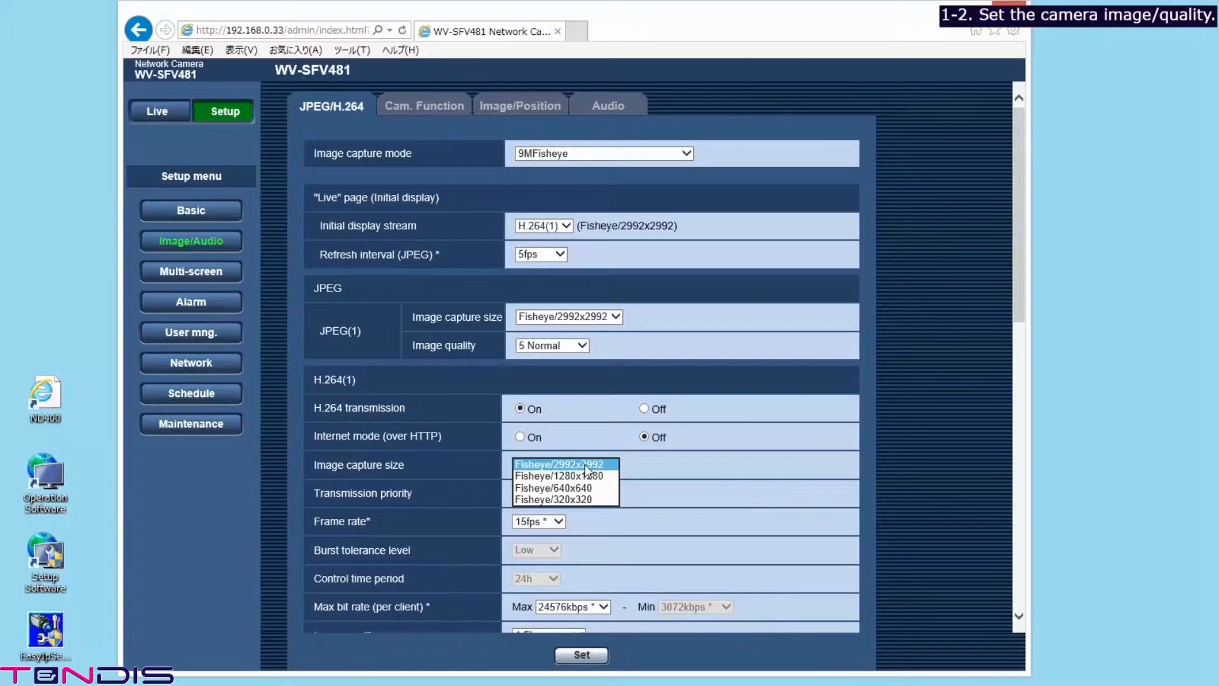
pyautogui.click(585, 464)
pyautogui.click(599, 494)
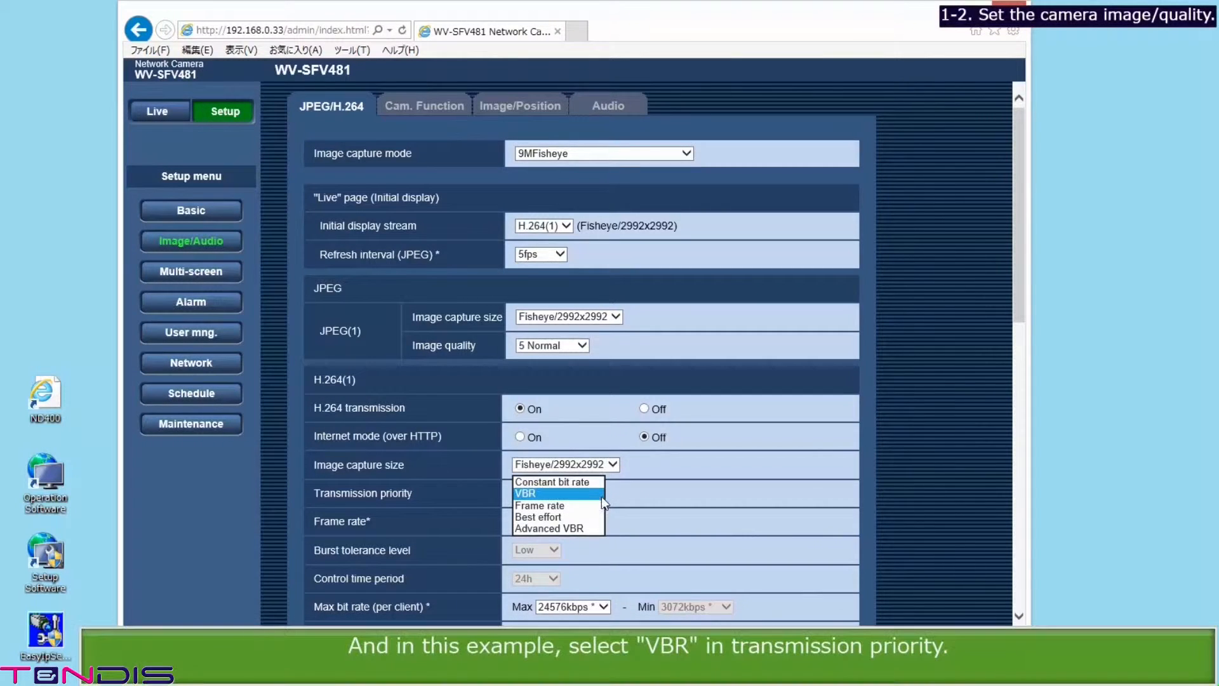
pyautogui.click(554, 493)
pyautogui.click(556, 495)
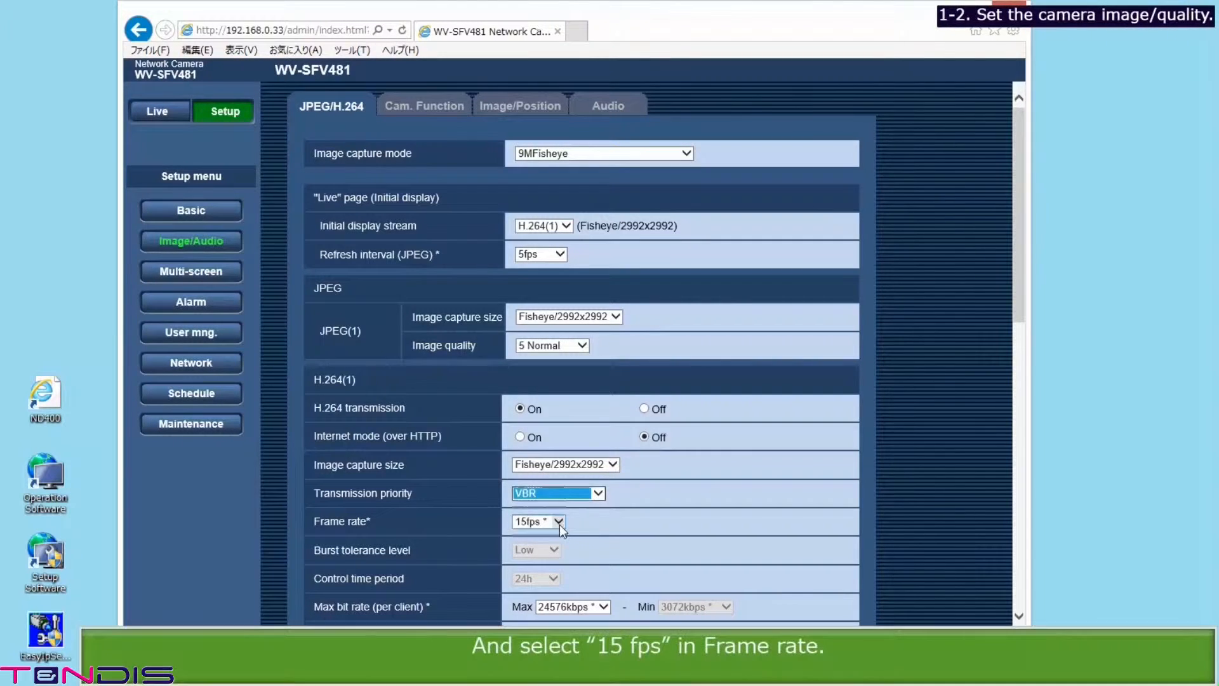
pyautogui.click(559, 525)
pyautogui.click(547, 521)
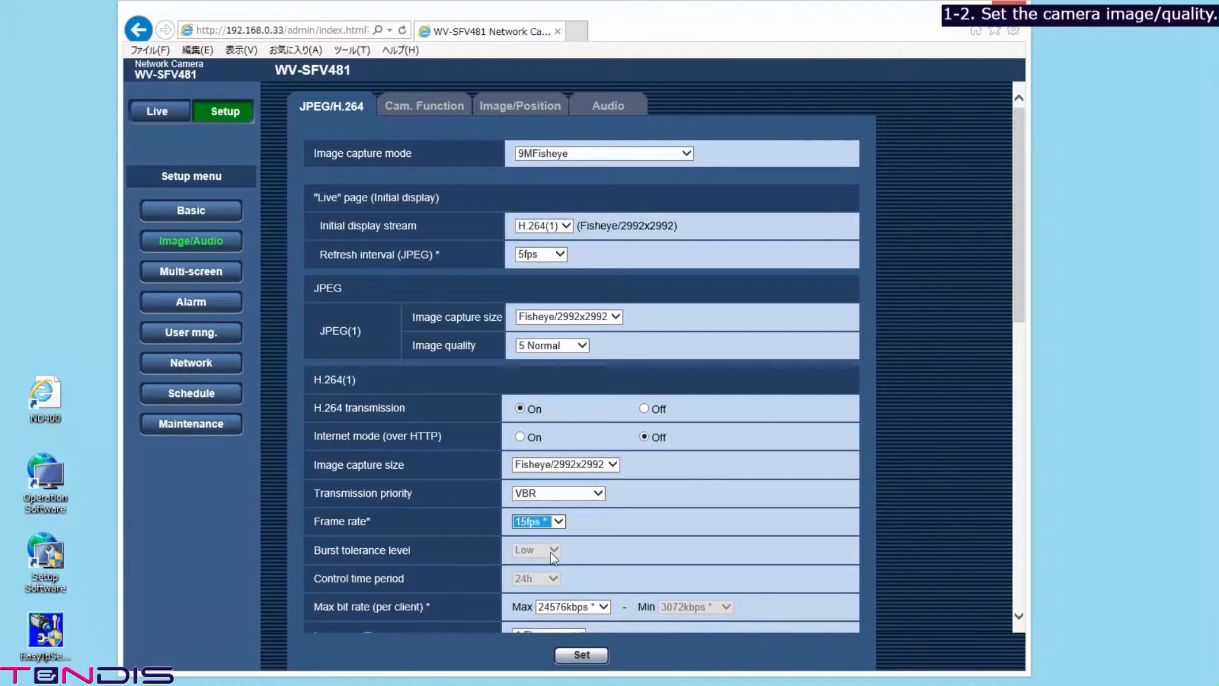
pyautogui.click(603, 607)
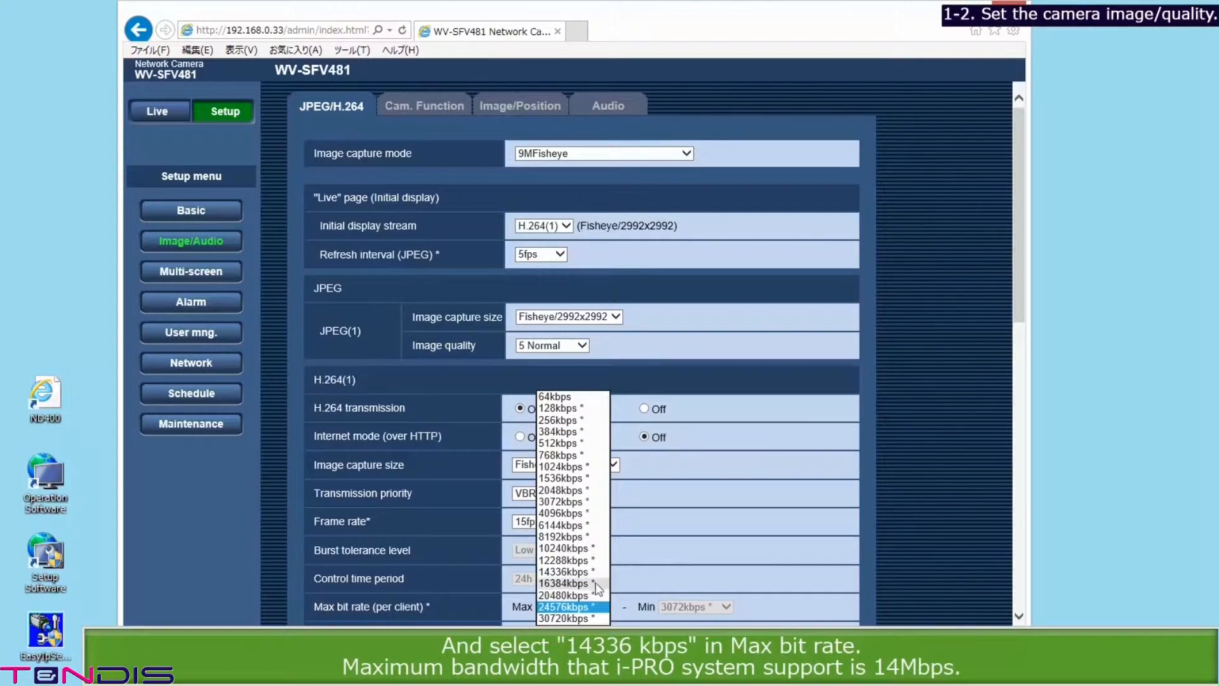
pyautogui.click(594, 577)
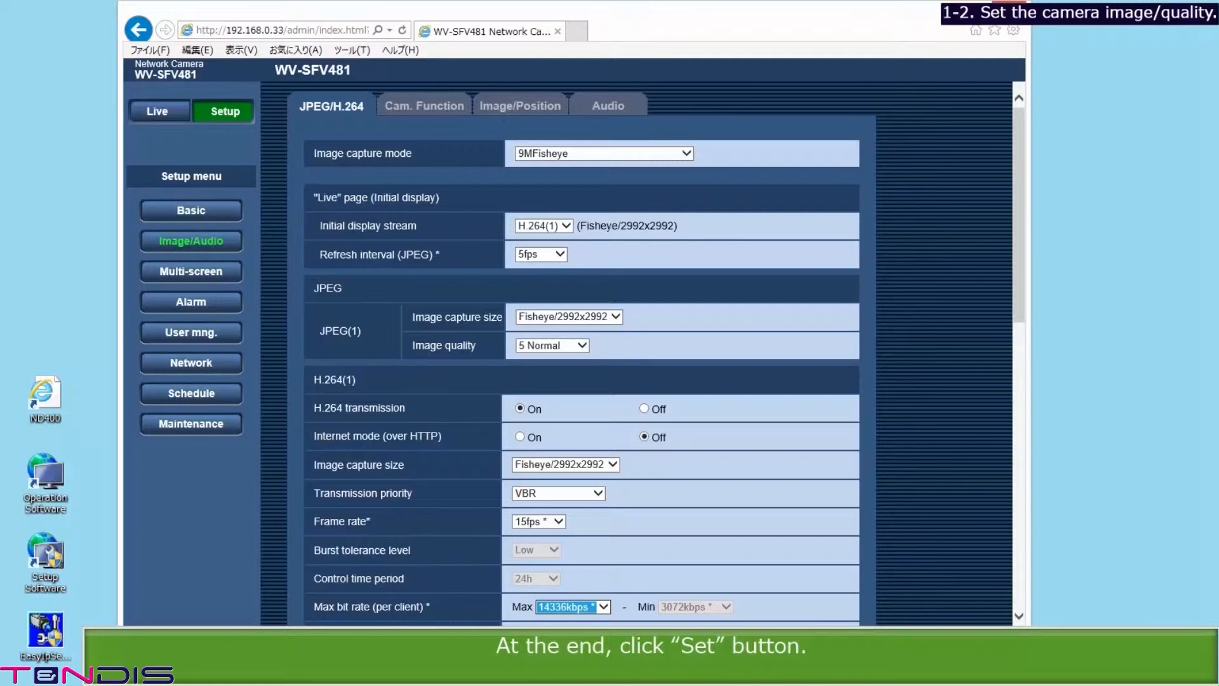
pyautogui.click(582, 657)
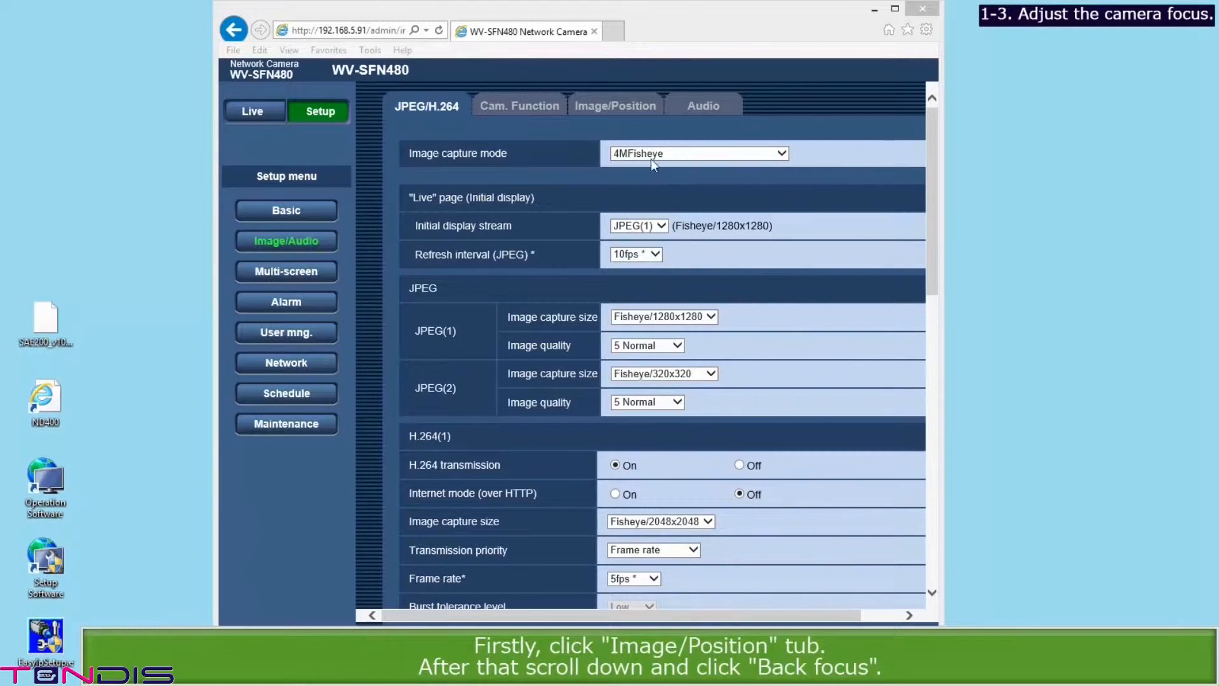
# Step: Execute Auto back focus in the Back focus setup window, then close it
pyautogui.click(625, 113)
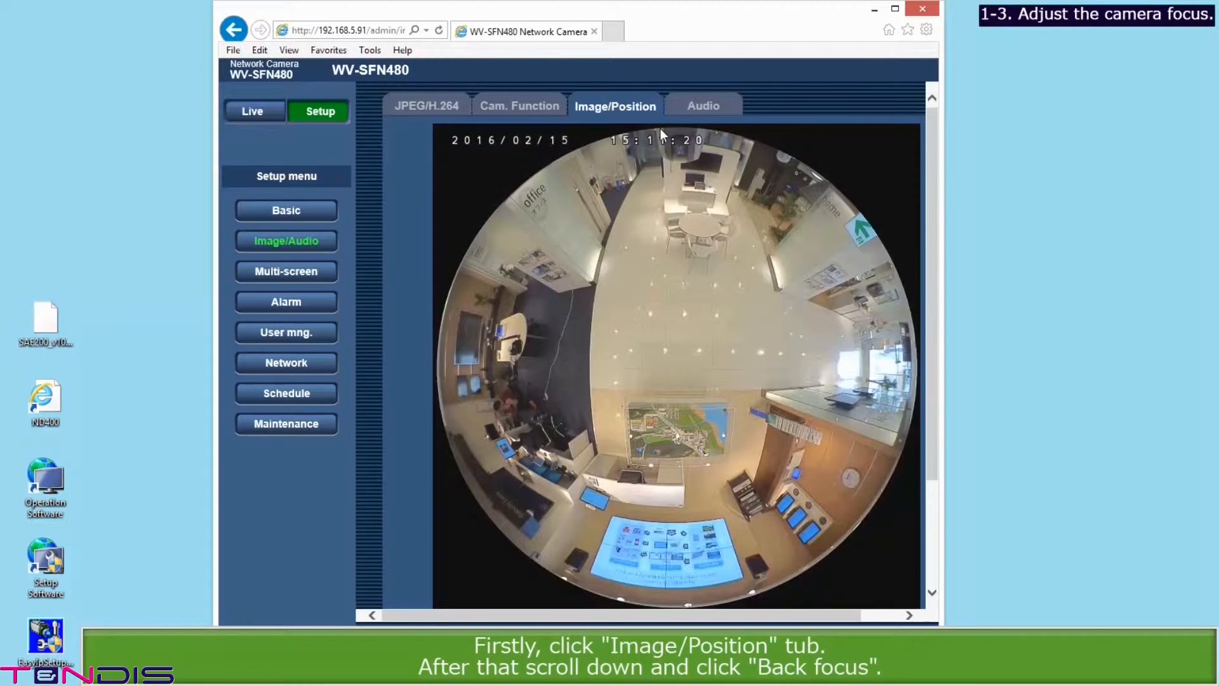
pyautogui.moveTo(931, 189); pyautogui.dragTo(941, 332)
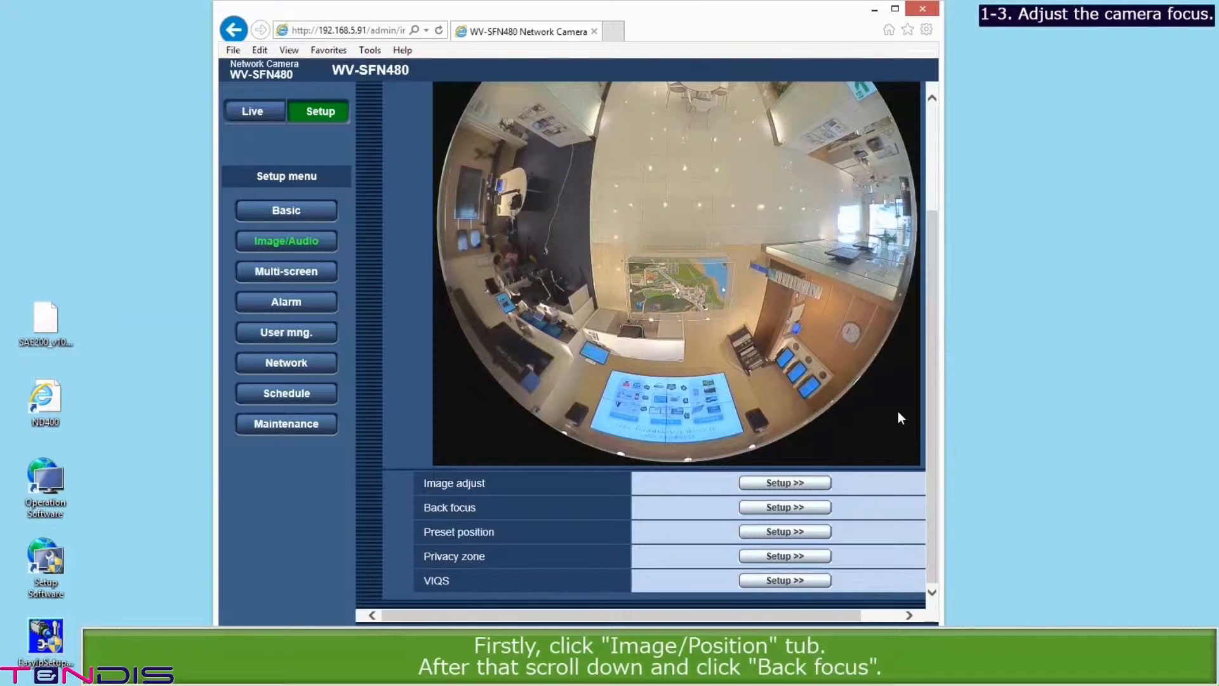
pyautogui.click(815, 506)
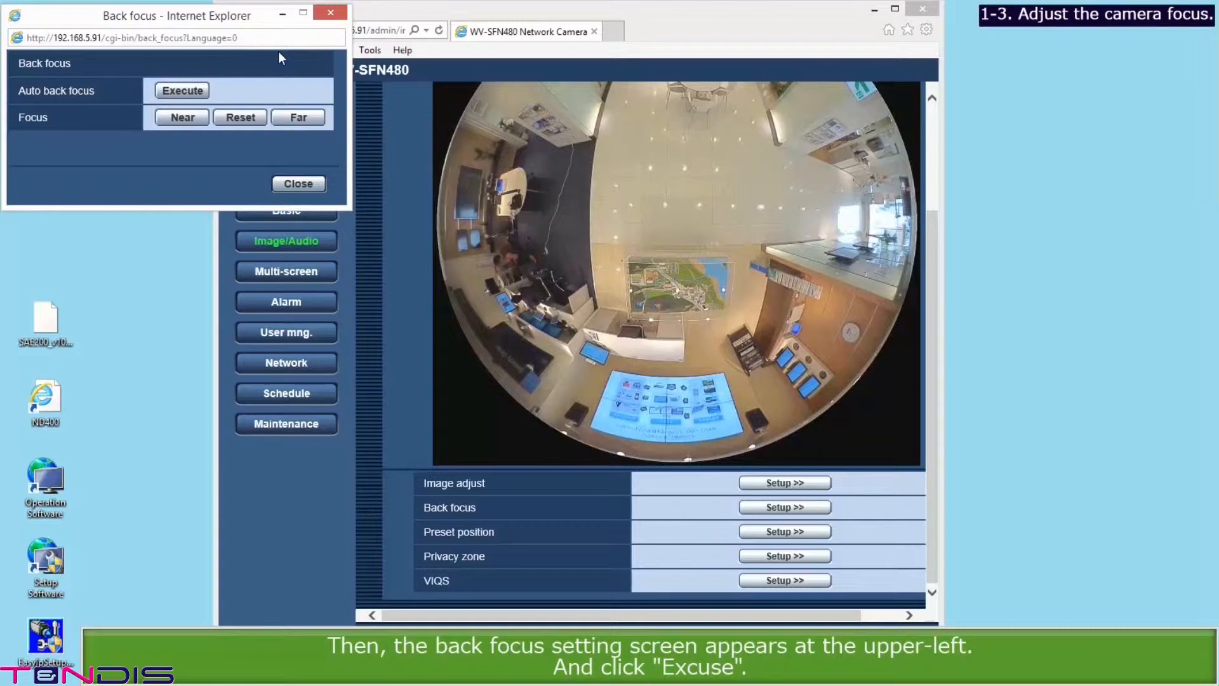
pyautogui.click(197, 94)
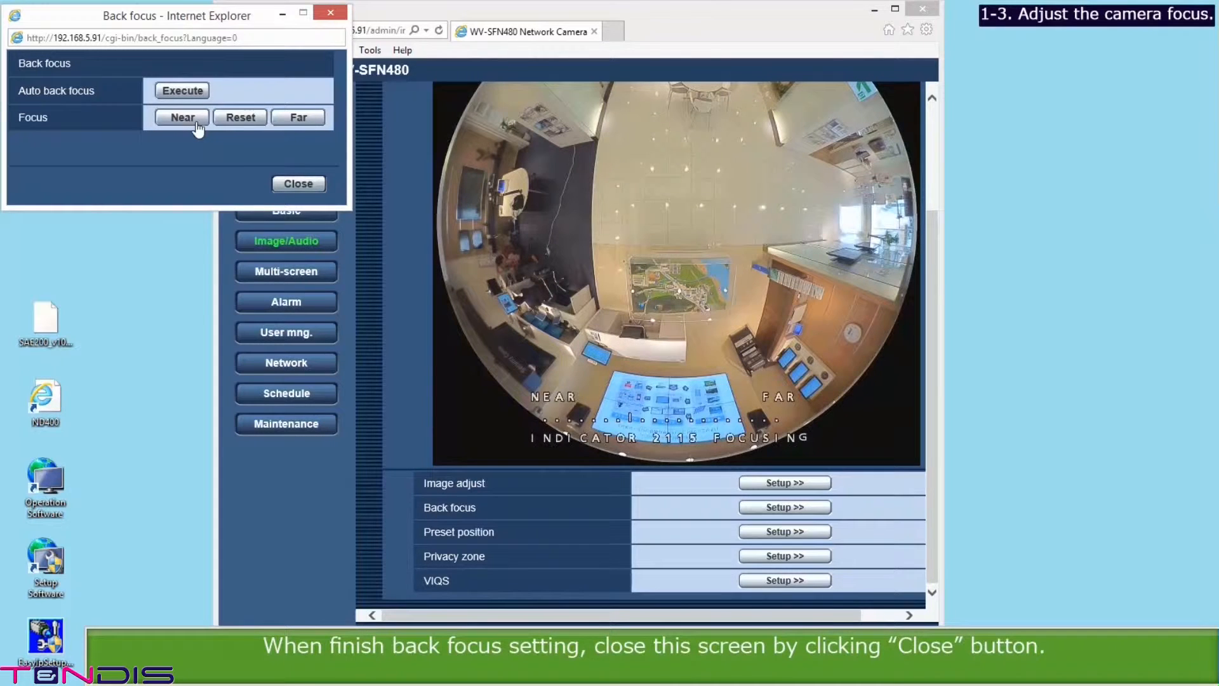
pyautogui.click(295, 183)
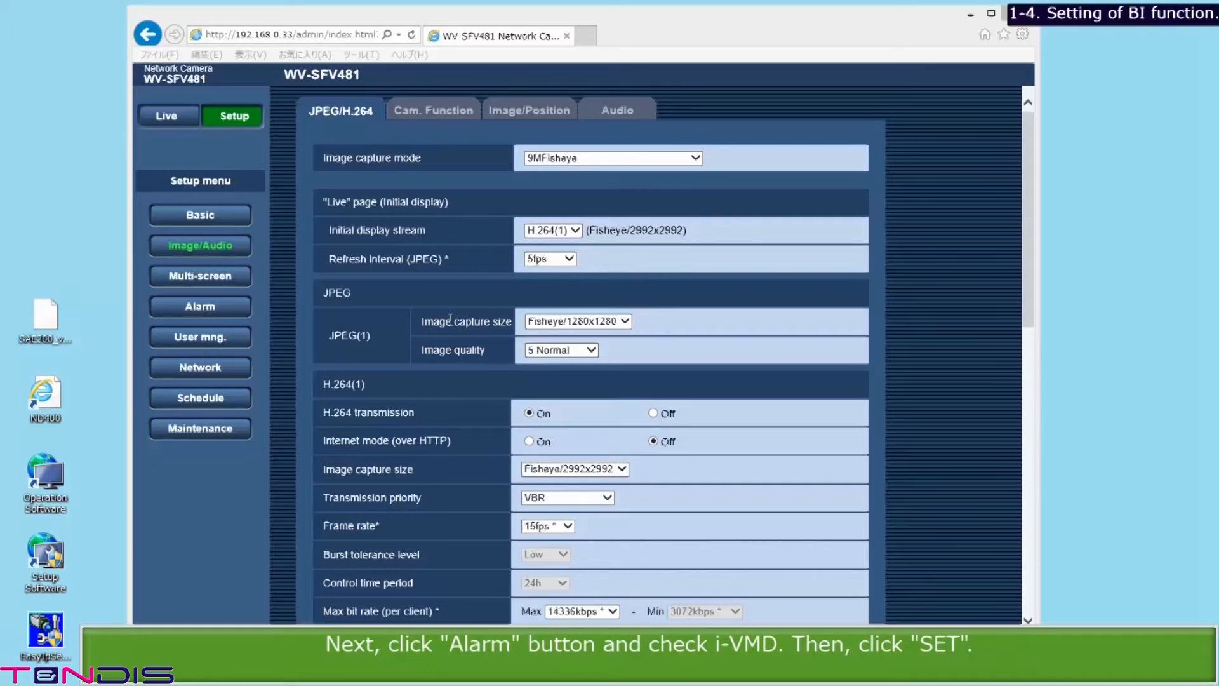
# Step: Switch the Alarm motion detection type to i-VMD and save
pyautogui.click(206, 306)
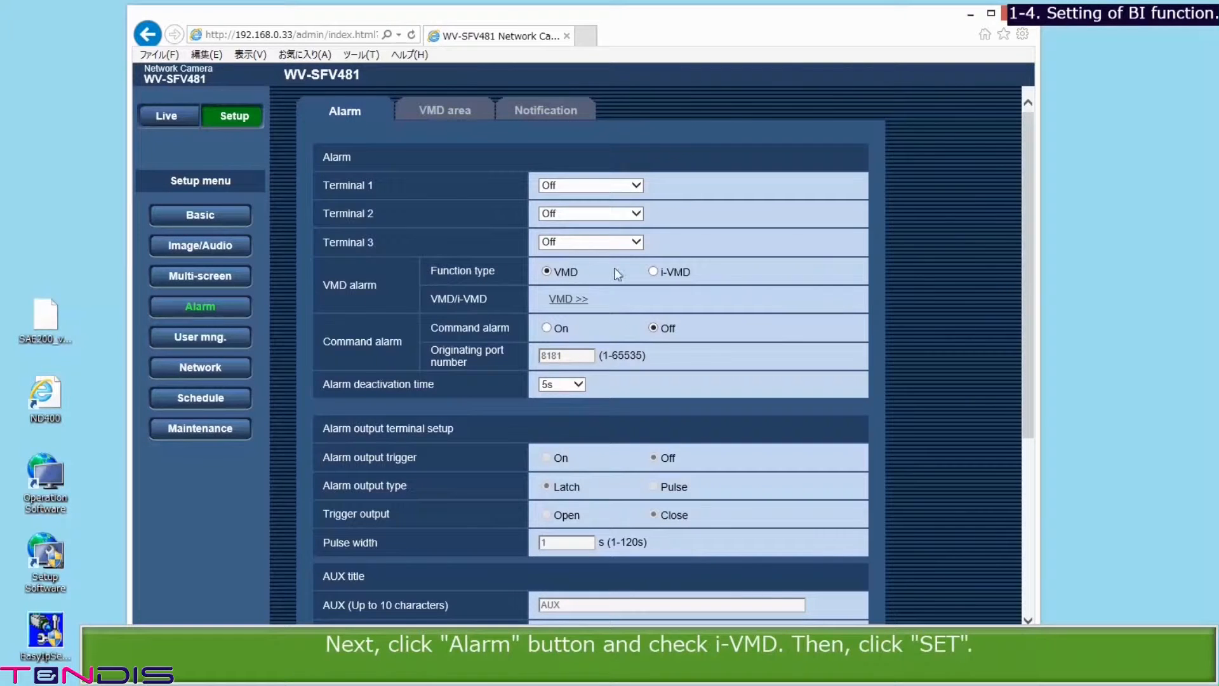
pyautogui.click(655, 272)
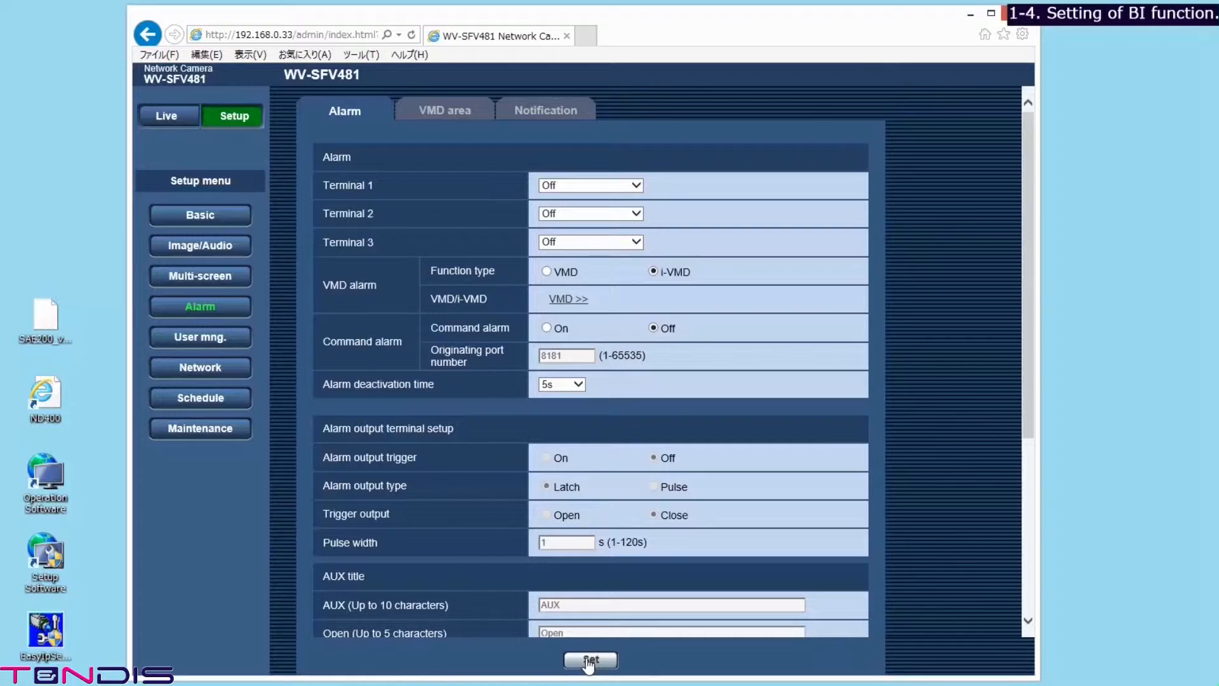
pyautogui.click(589, 661)
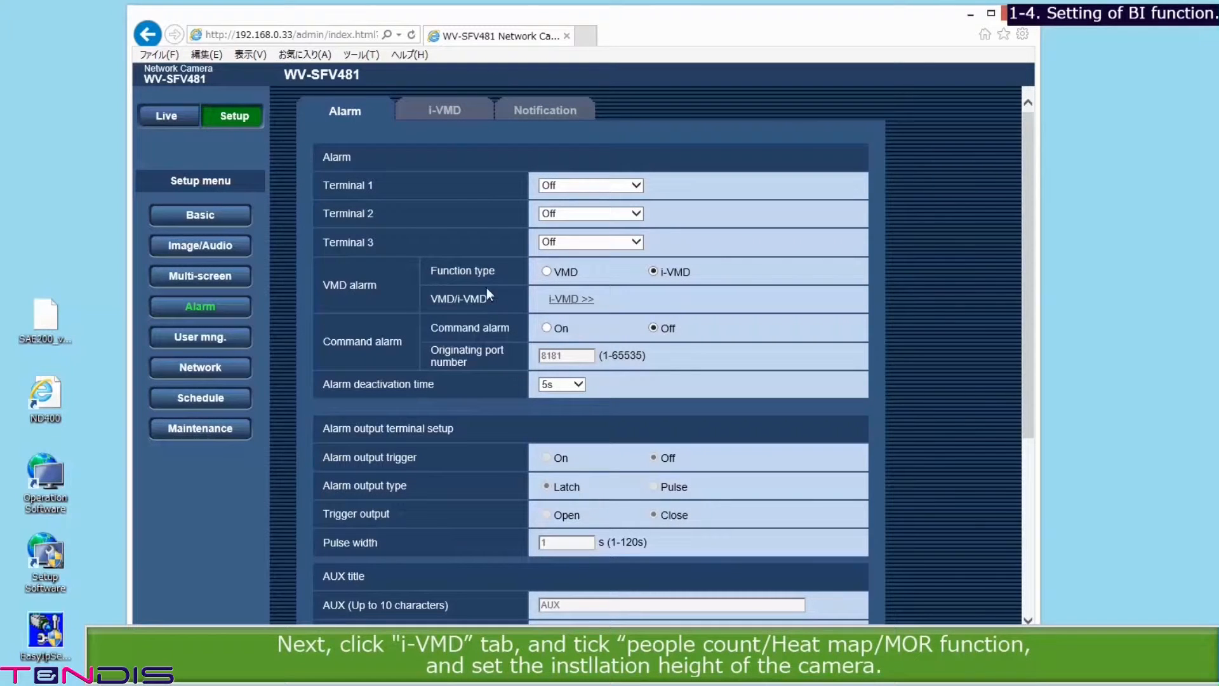
# Step: Choose People count/Heat map/MOR at Ceiling 2.5m, people count on, 15min storing
pyautogui.click(448, 112)
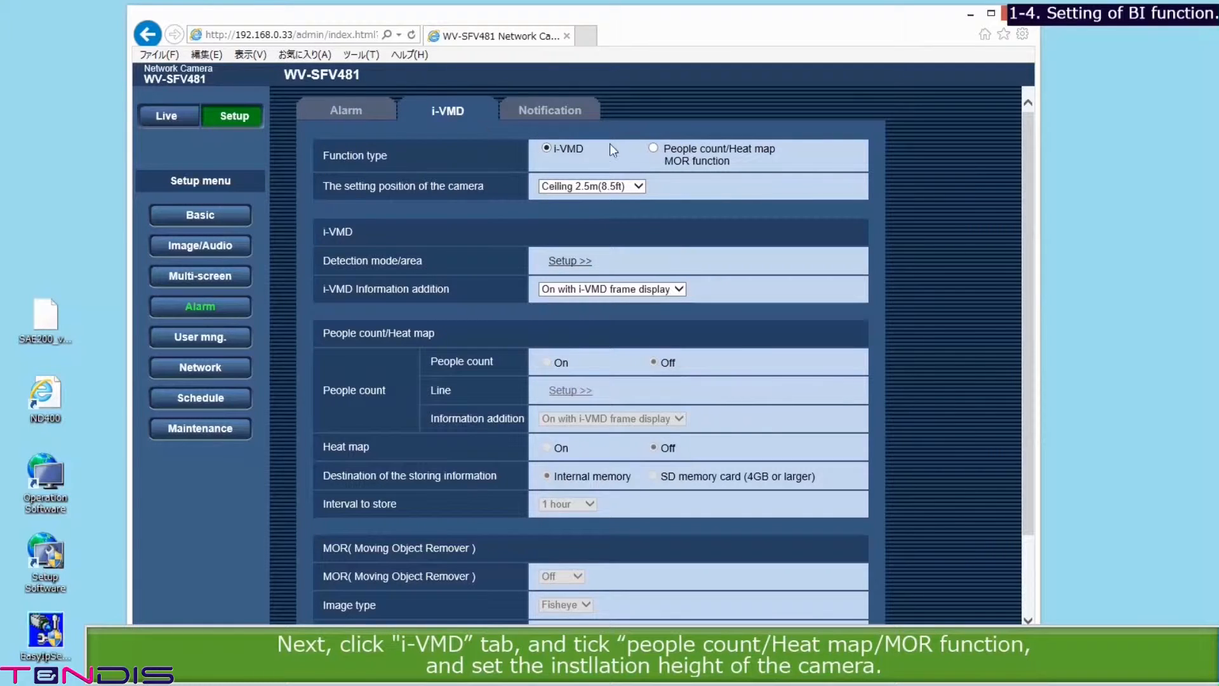
pyautogui.click(654, 148)
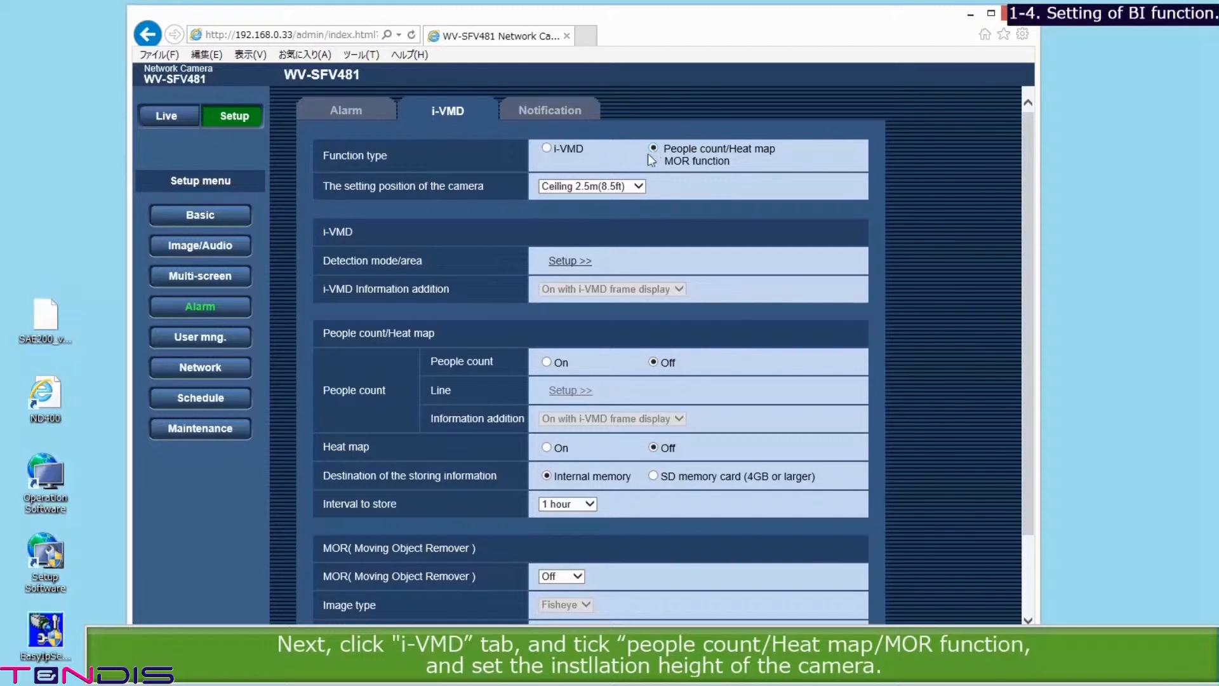
pyautogui.click(634, 187)
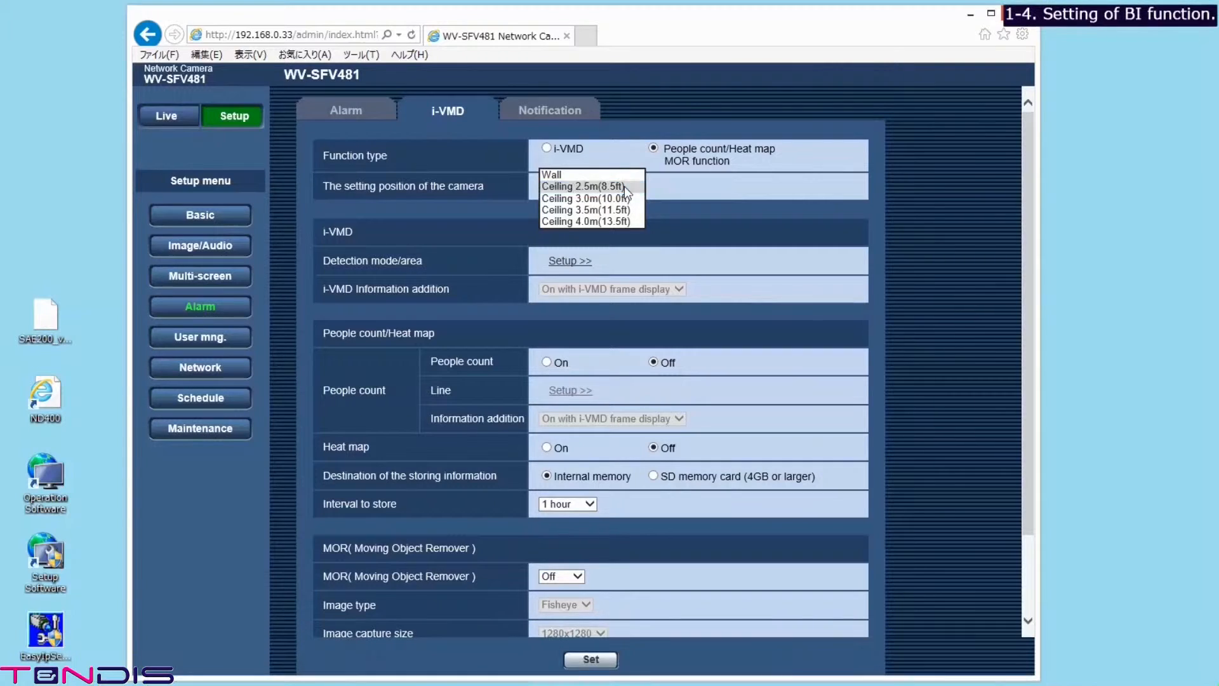
pyautogui.click(623, 186)
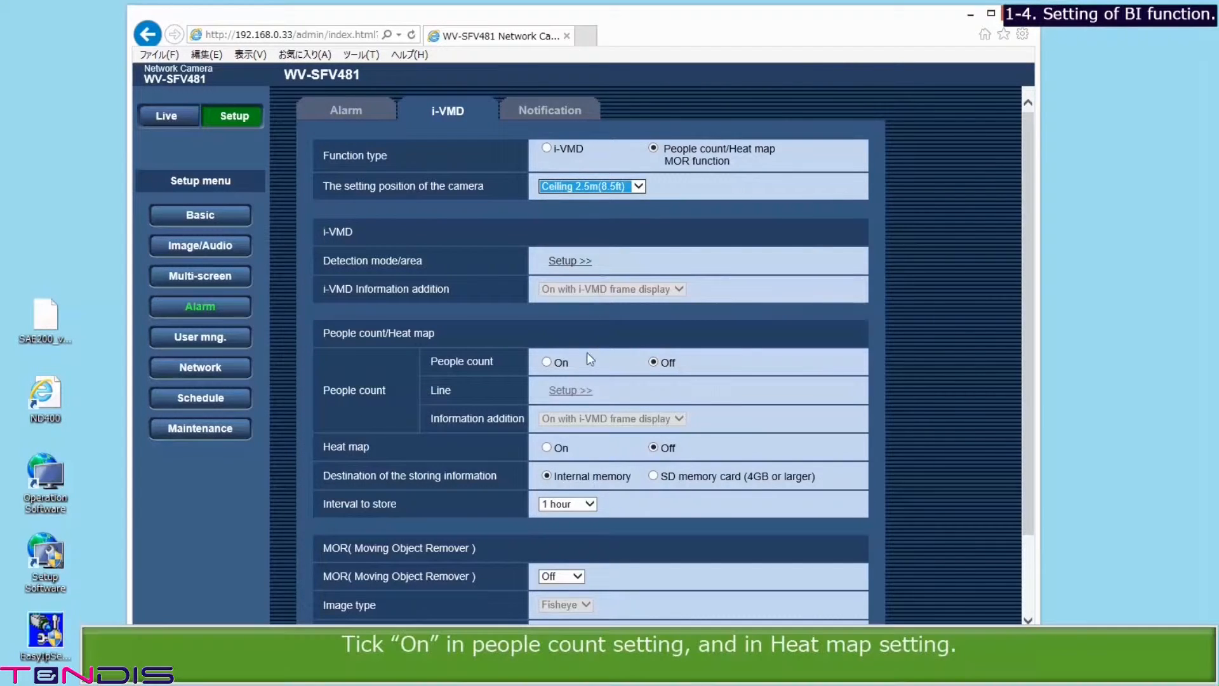
pyautogui.click(545, 362)
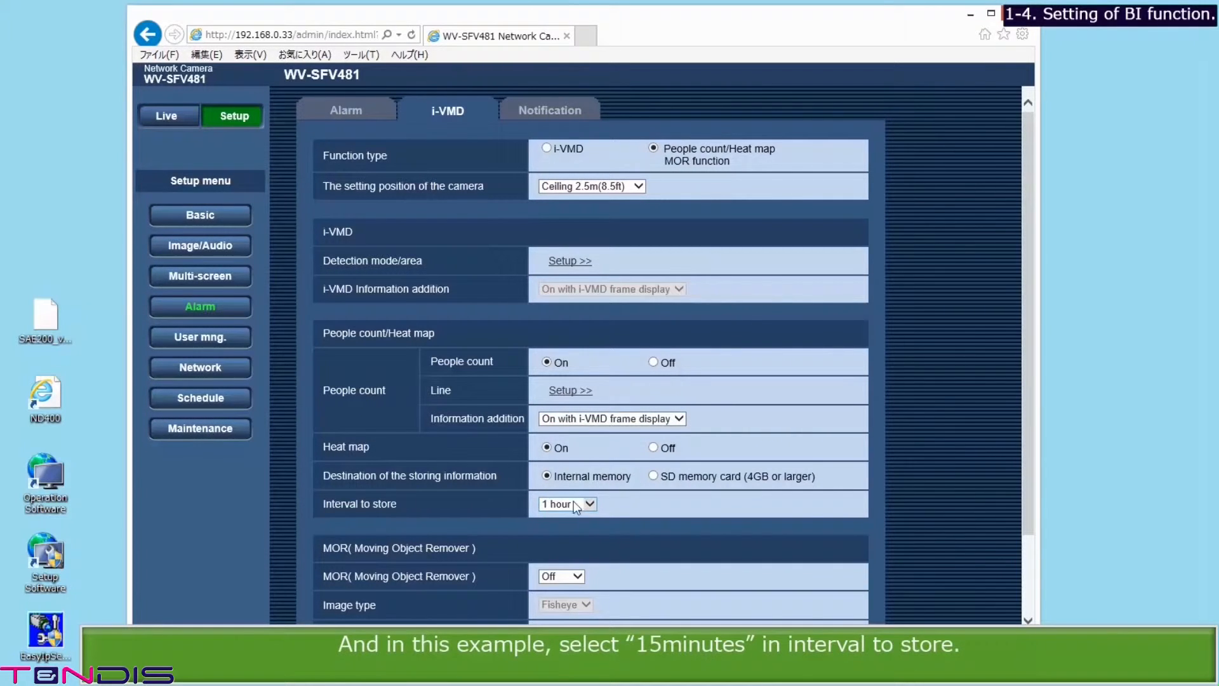
pyautogui.click(593, 501)
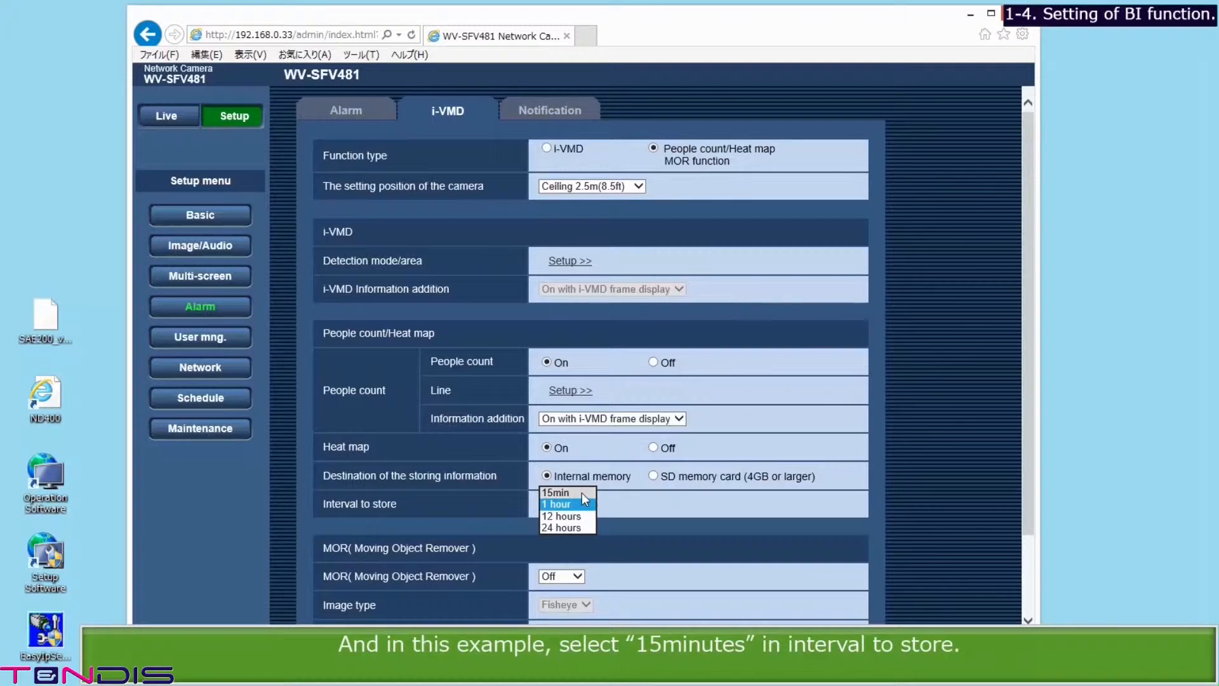
pyautogui.click(581, 493)
pyautogui.scroll(-1, 591, 555)
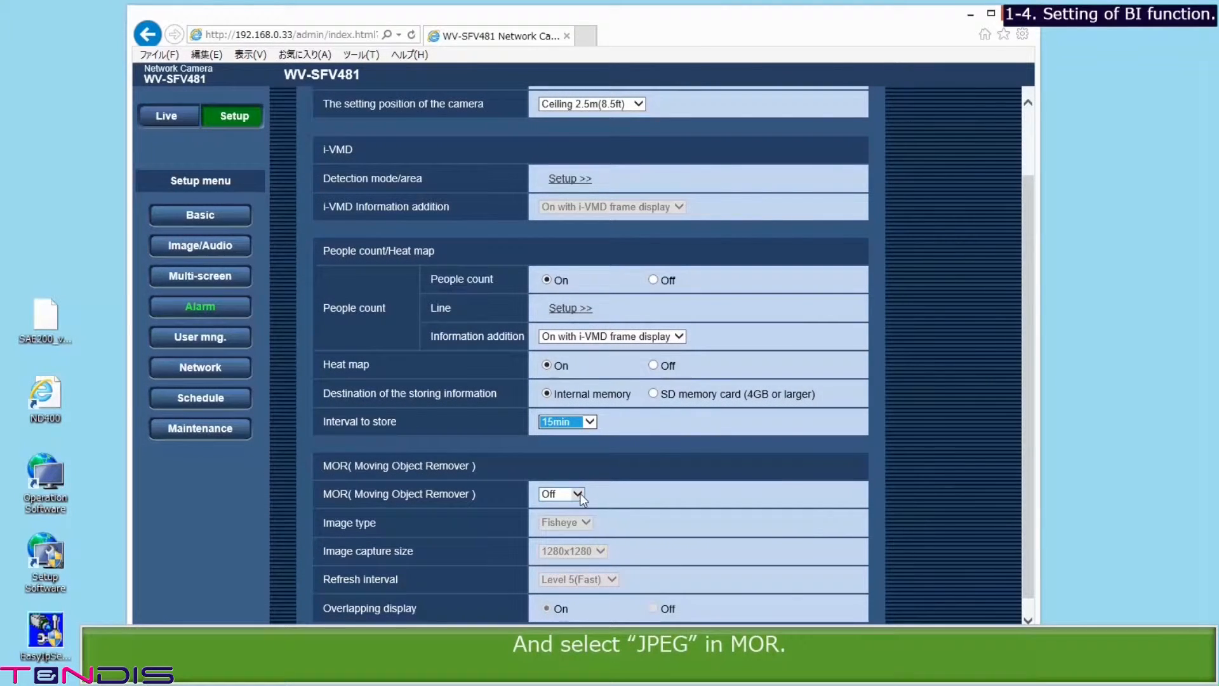
# Step: Set MOR output to JPEG with Level 5(Fast) refresh, save, and confirm
pyautogui.click(578, 494)
pyautogui.click(566, 516)
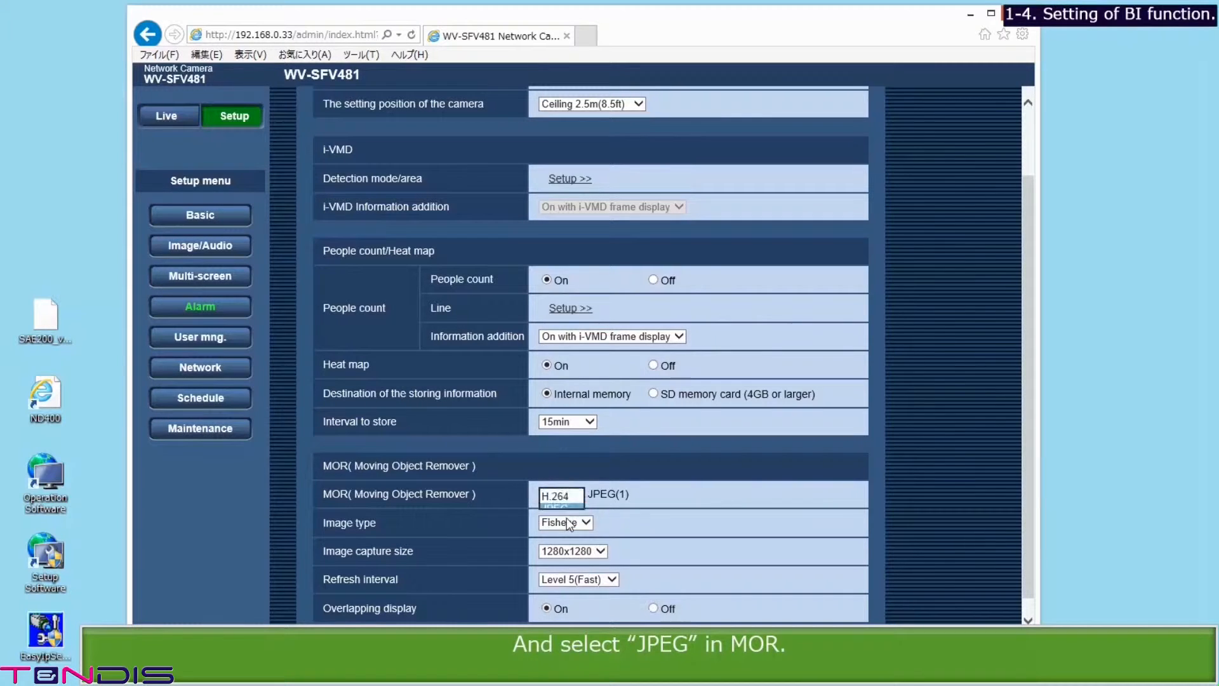
pyautogui.click(566, 584)
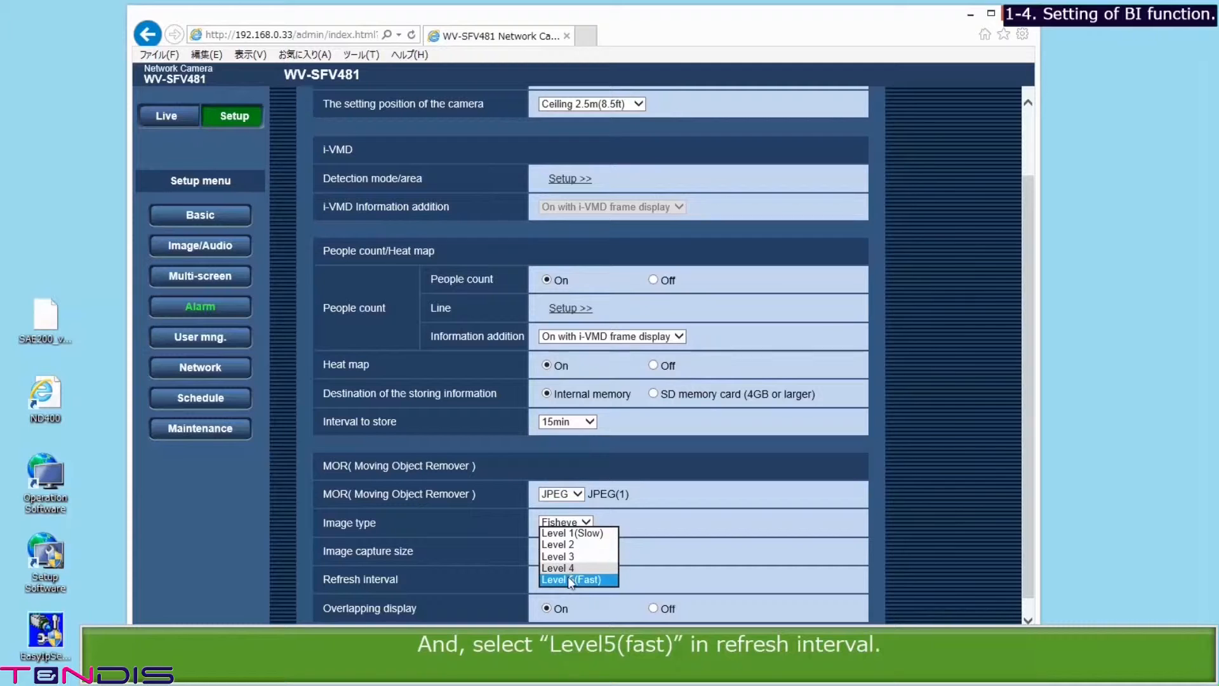
pyautogui.click(570, 580)
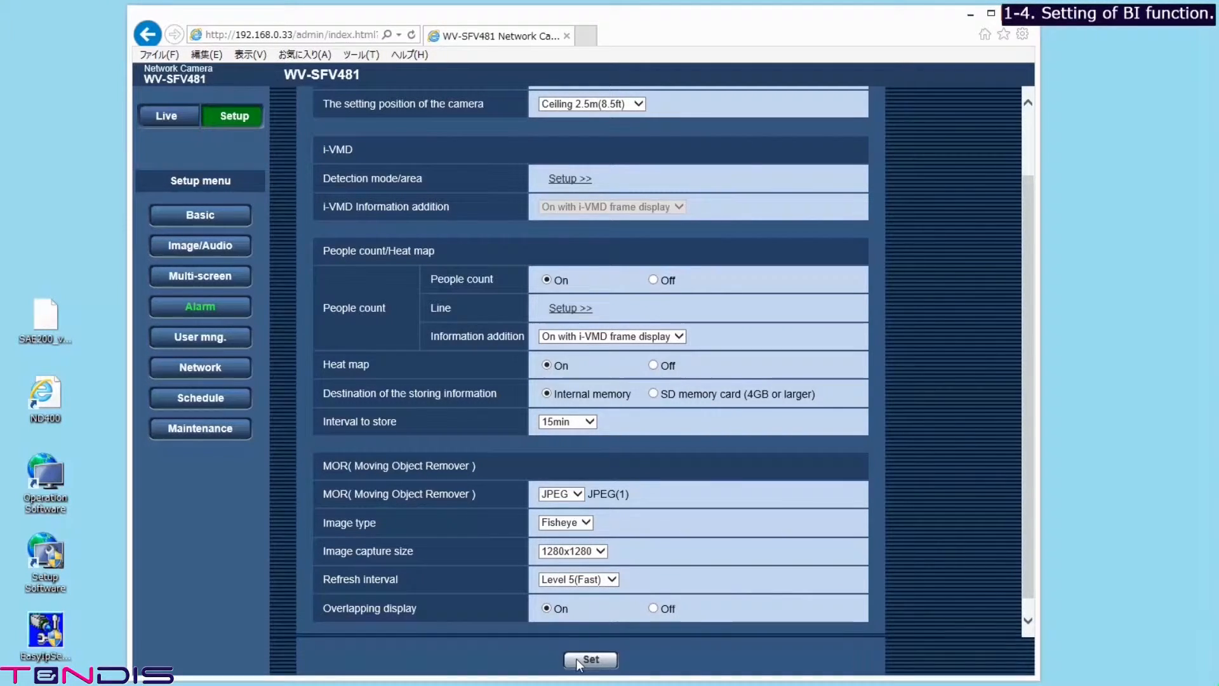
pyautogui.click(577, 660)
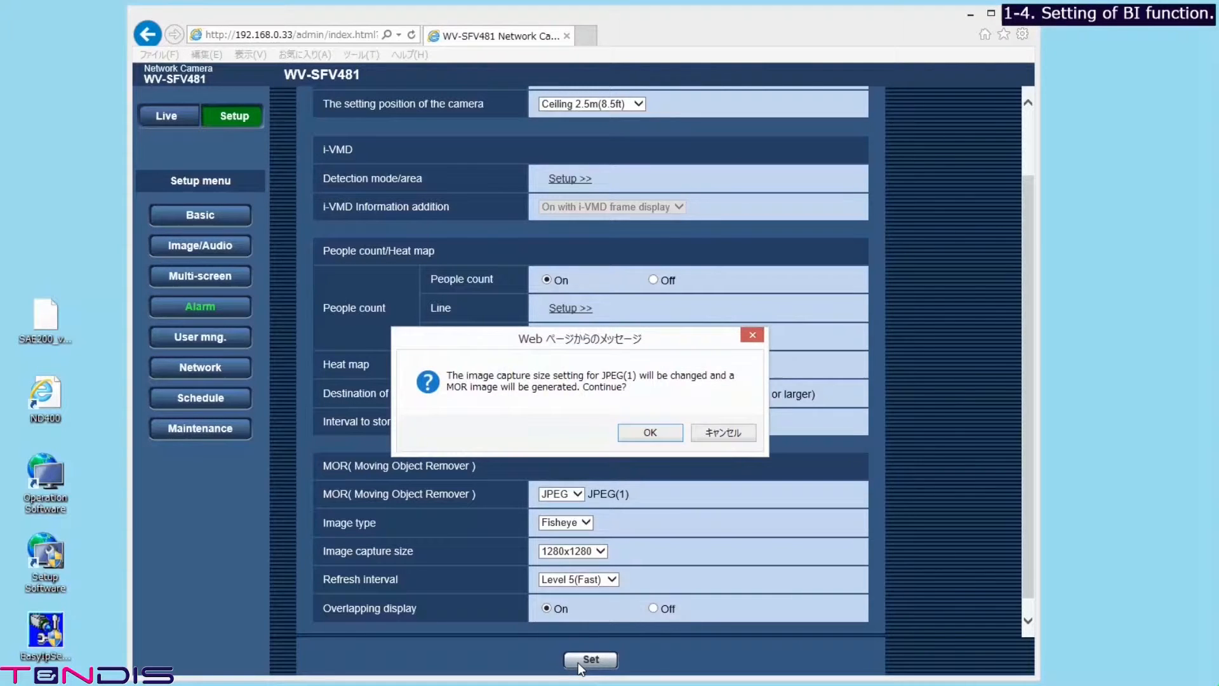
pyautogui.click(640, 427)
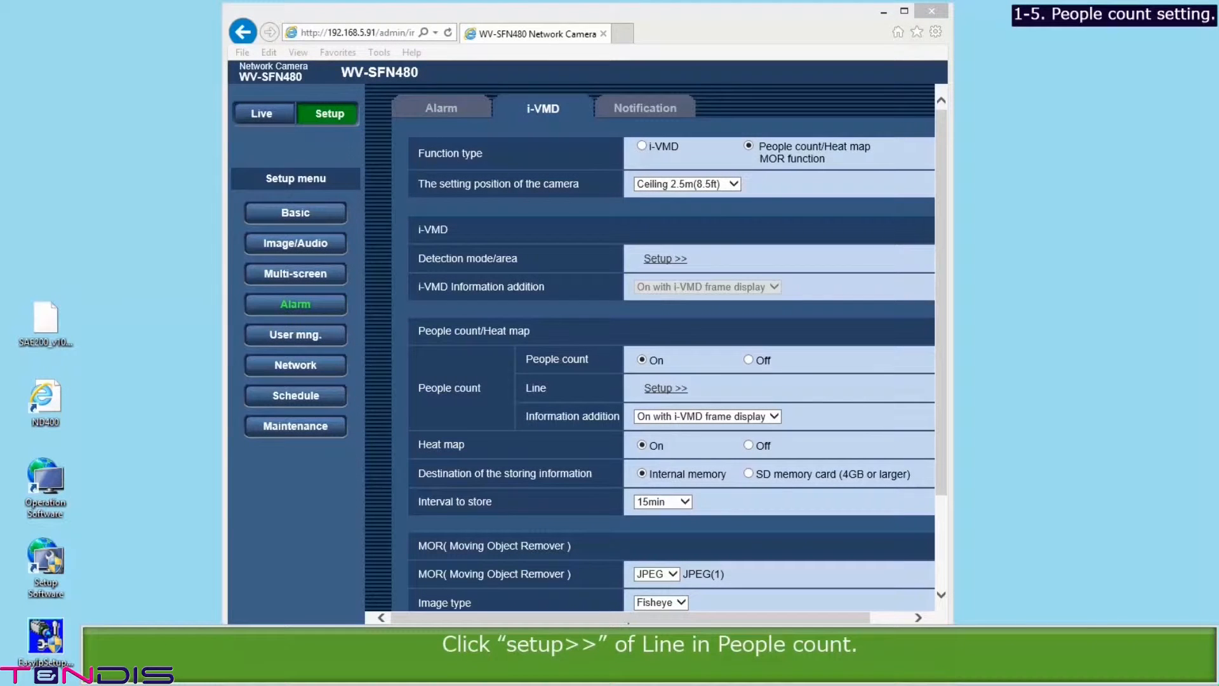
# Step: Draw two vertical counting lines across the floor in the Line setup window
pyautogui.click(665, 388)
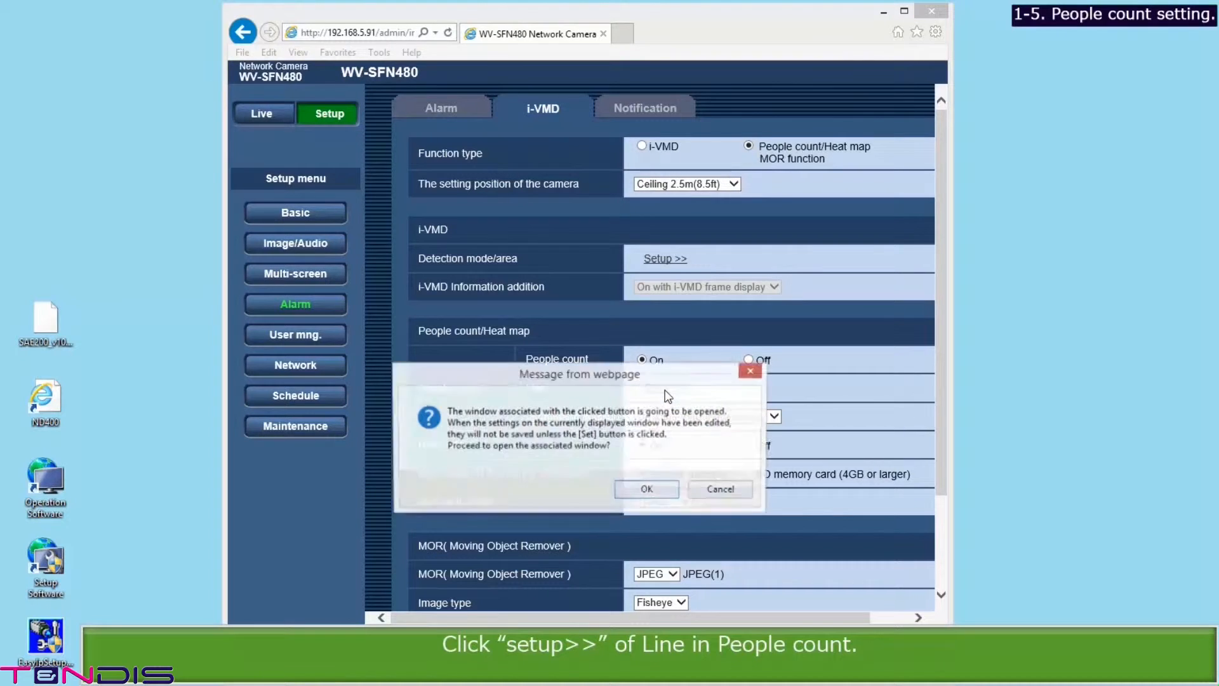
pyautogui.click(648, 492)
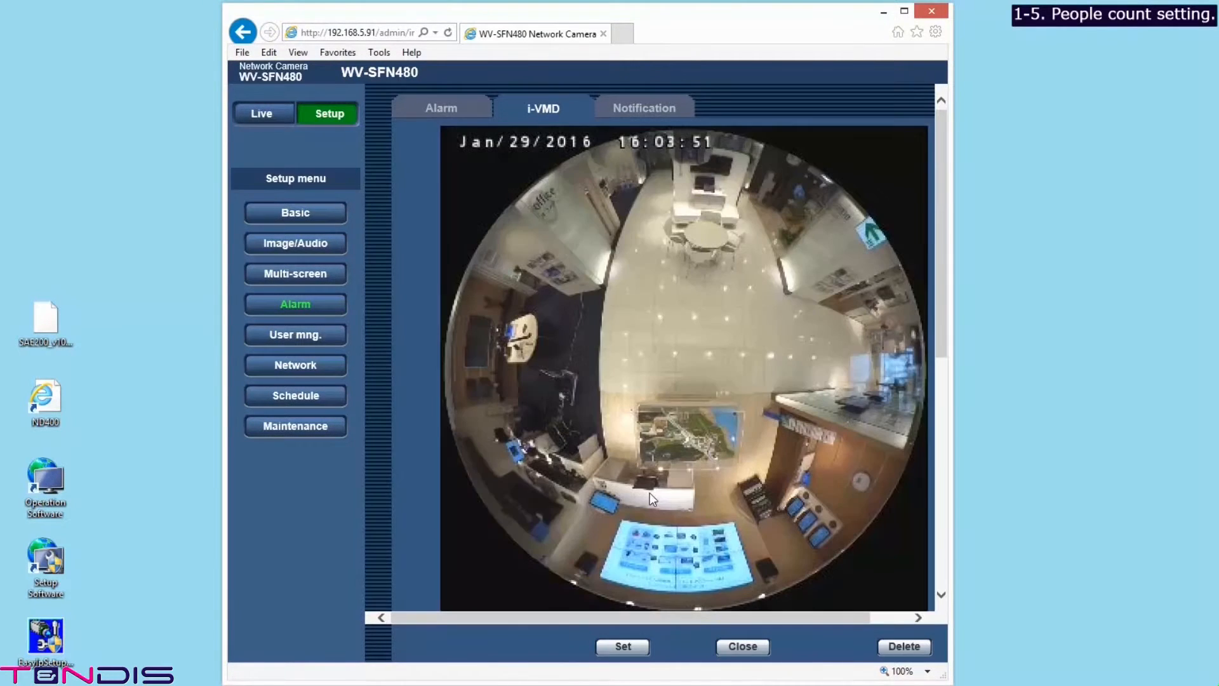
pyautogui.moveTo(943, 349); pyautogui.dragTo(948, 385)
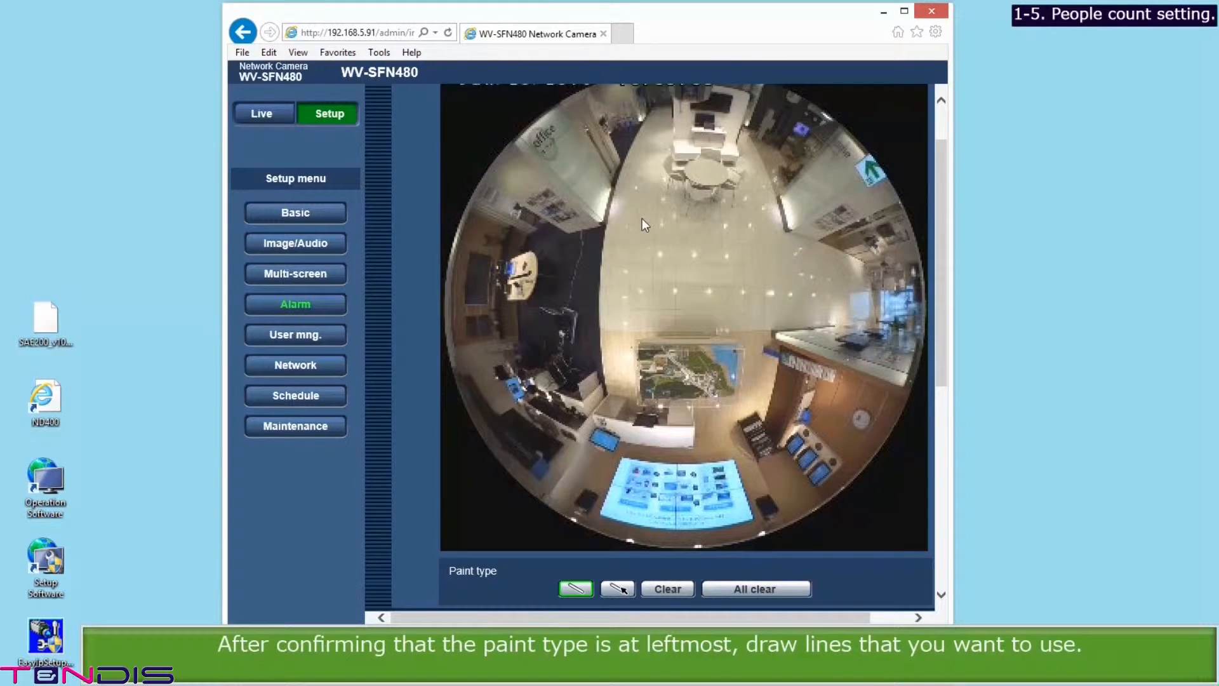
pyautogui.moveTo(642, 219); pyautogui.dragTo(639, 338)
pyautogui.moveTo(753, 219); pyautogui.dragTo(751, 334)
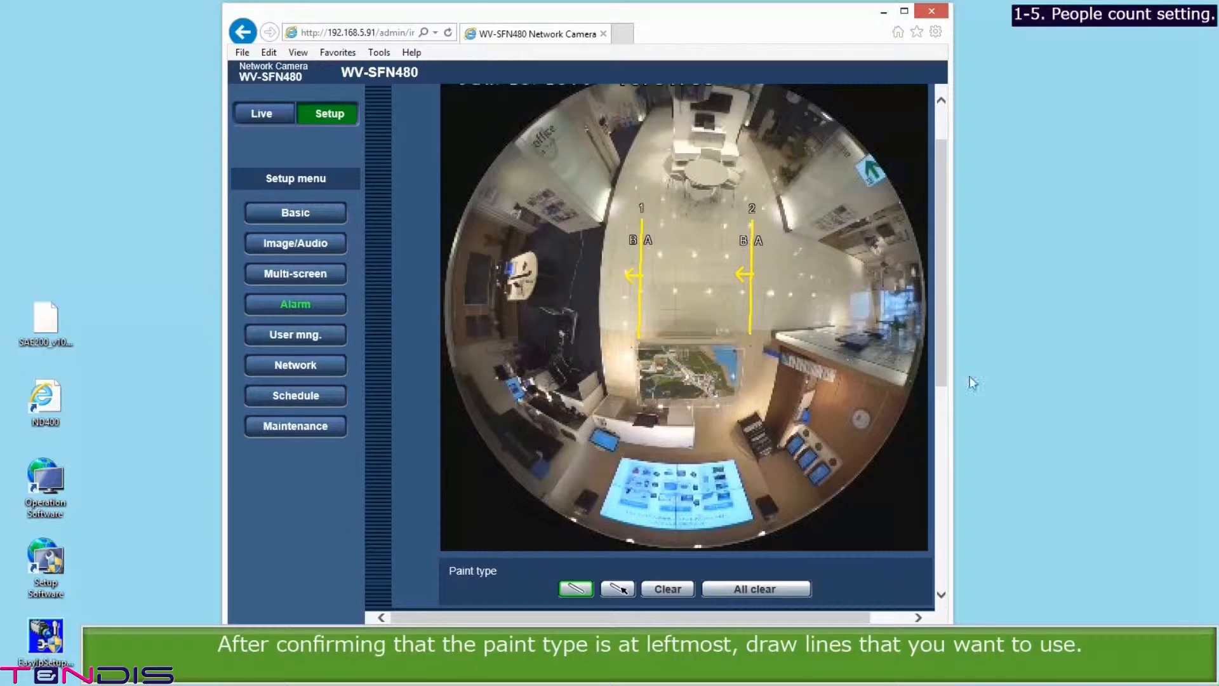
pyautogui.moveTo(946, 383); pyautogui.dragTo(937, 438)
# Step: Set both Line1 and Line2 direction to A <-> B and save
pyautogui.click(862, 515)
pyautogui.click(847, 538)
pyautogui.click(863, 542)
pyautogui.click(854, 565)
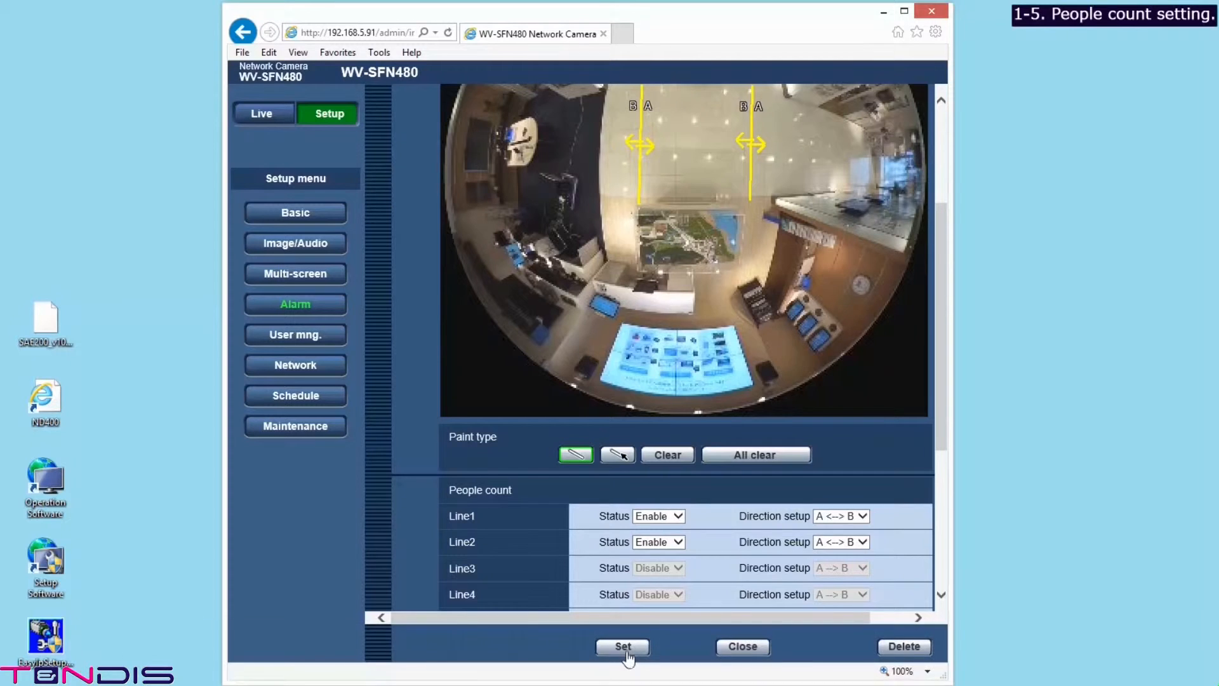
pyautogui.click(627, 656)
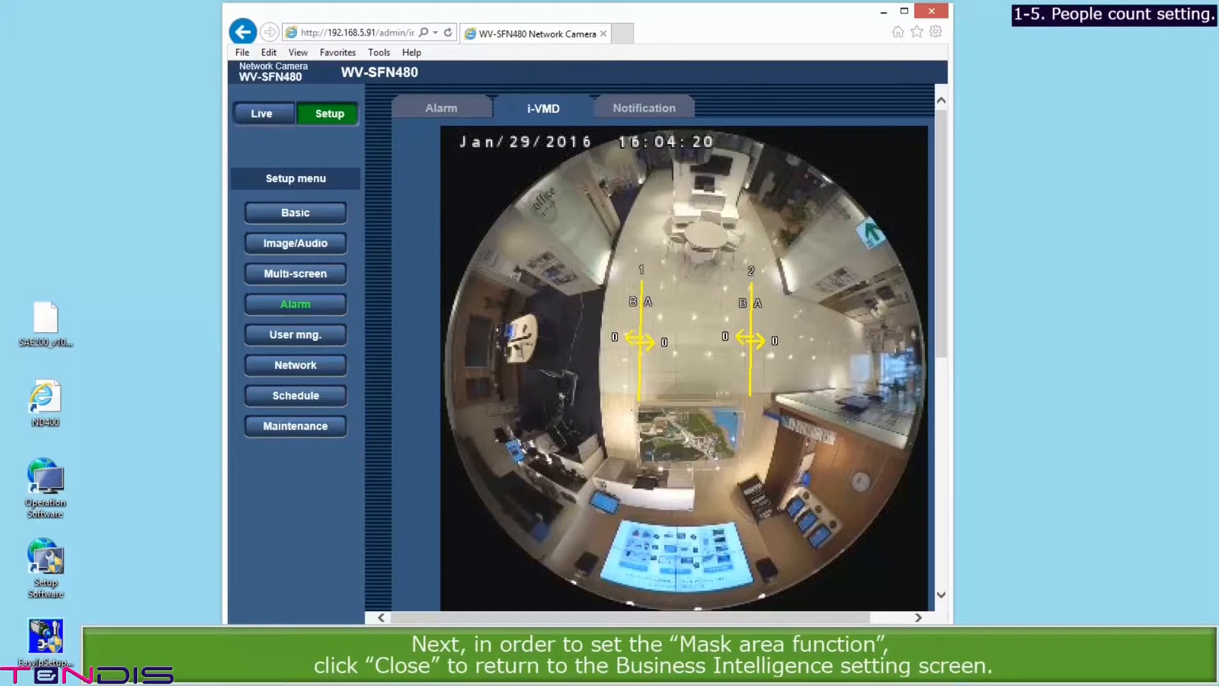
pyautogui.click(311, 302)
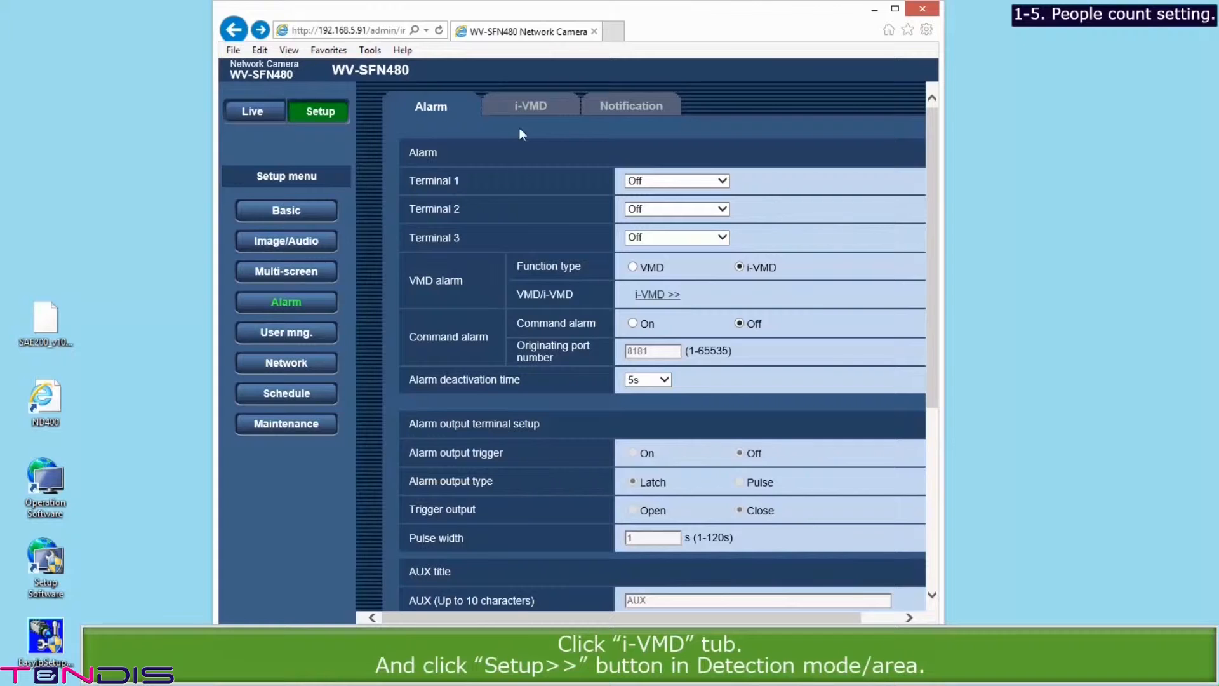
# Step: Open the i-VMD detection area window and paint a mask area on the fisheye image
pyautogui.click(525, 109)
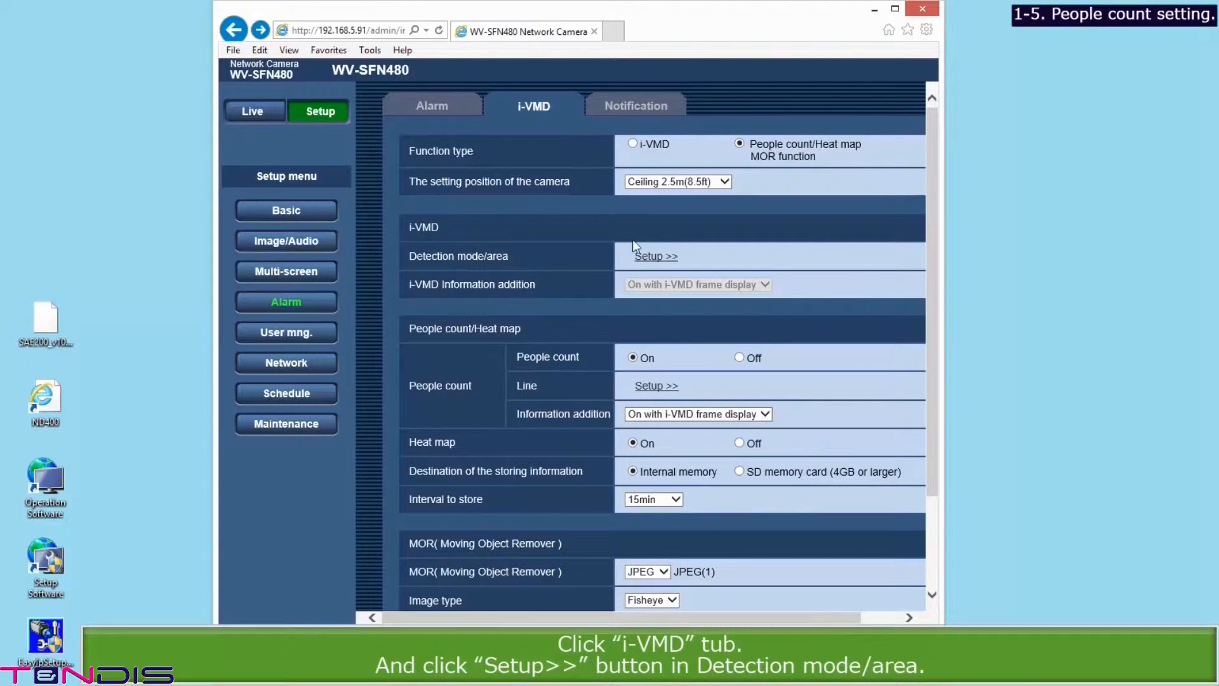
pyautogui.click(644, 256)
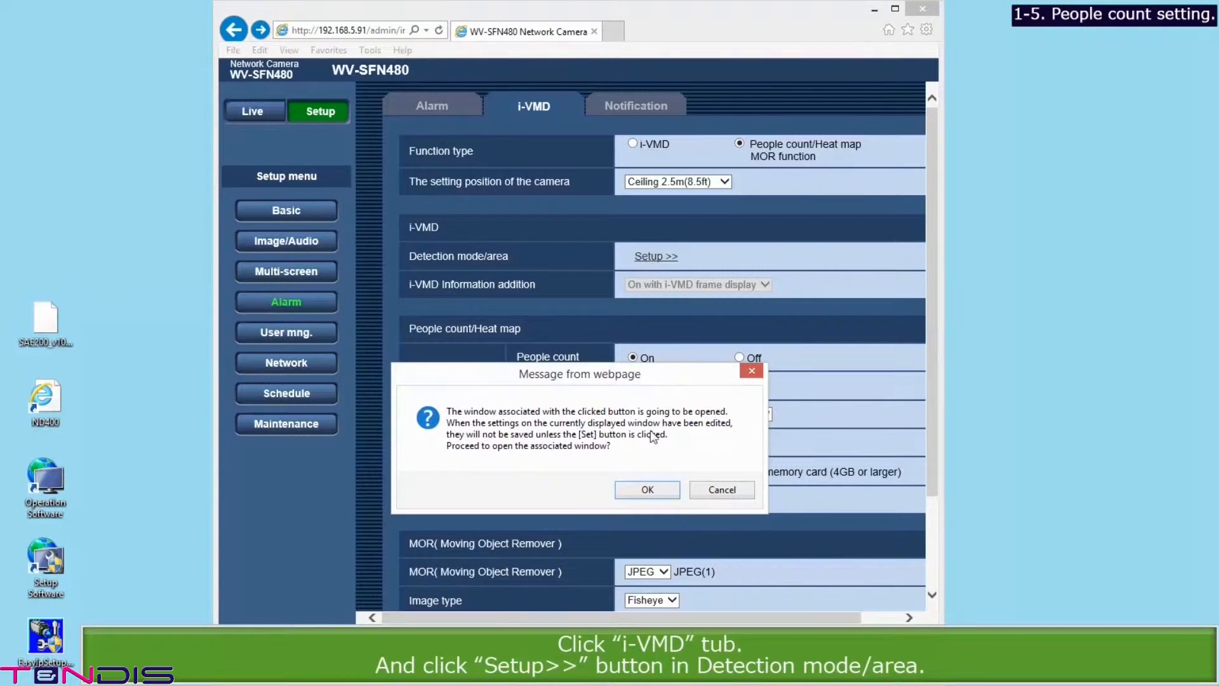
pyautogui.click(644, 491)
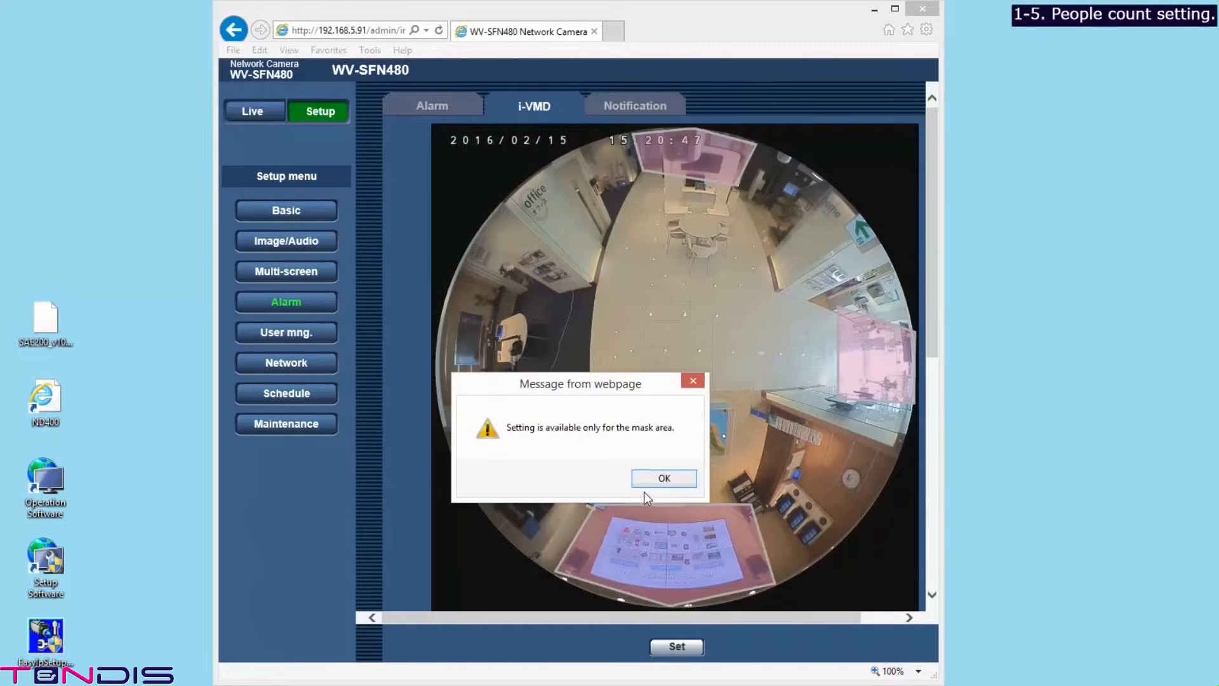
pyautogui.click(657, 479)
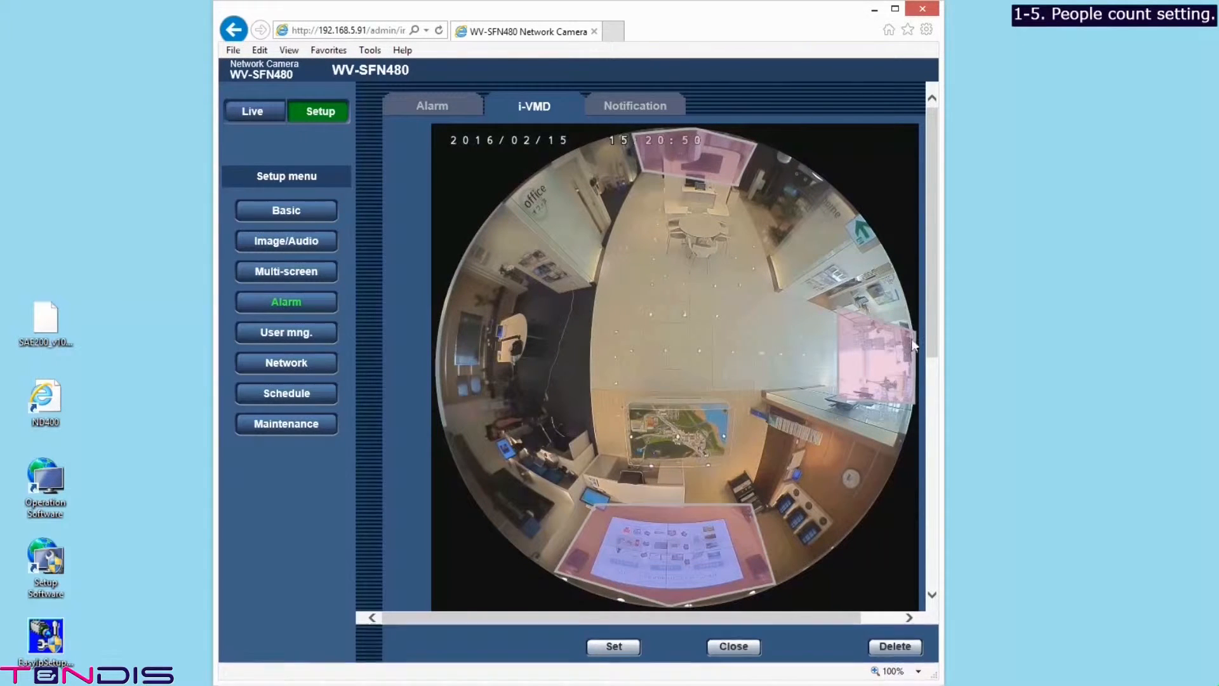
pyautogui.moveTo(929, 338); pyautogui.dragTo(932, 370)
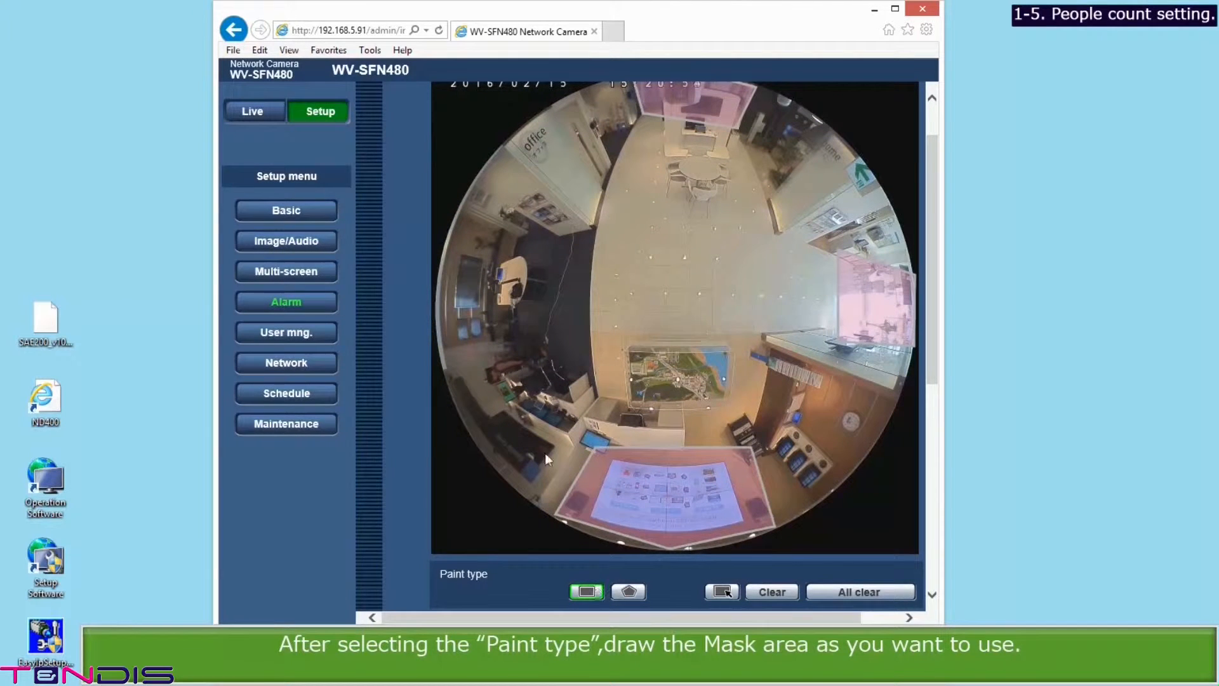
pyautogui.moveTo(494, 327); pyautogui.dragTo(589, 433)
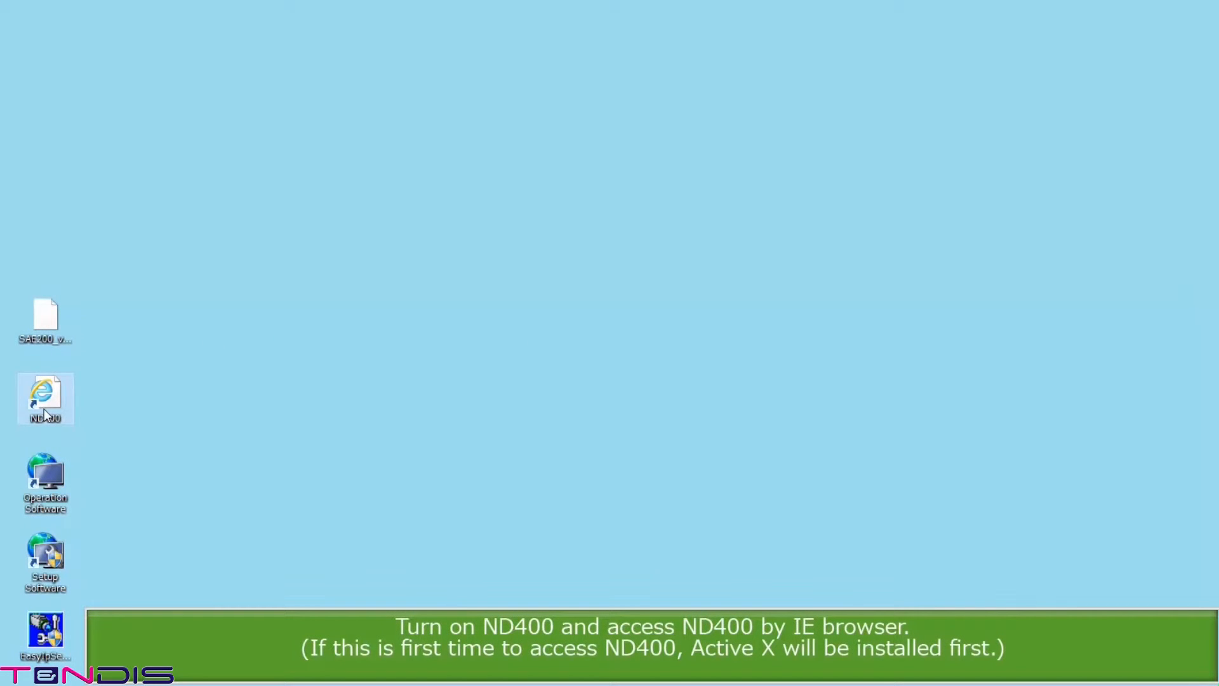
# Step: Log in to the WJ-ND400 as administrator and apply the current time and date (Jan.28.16 11:10 AM)
pyautogui.doubleClick(44, 409)
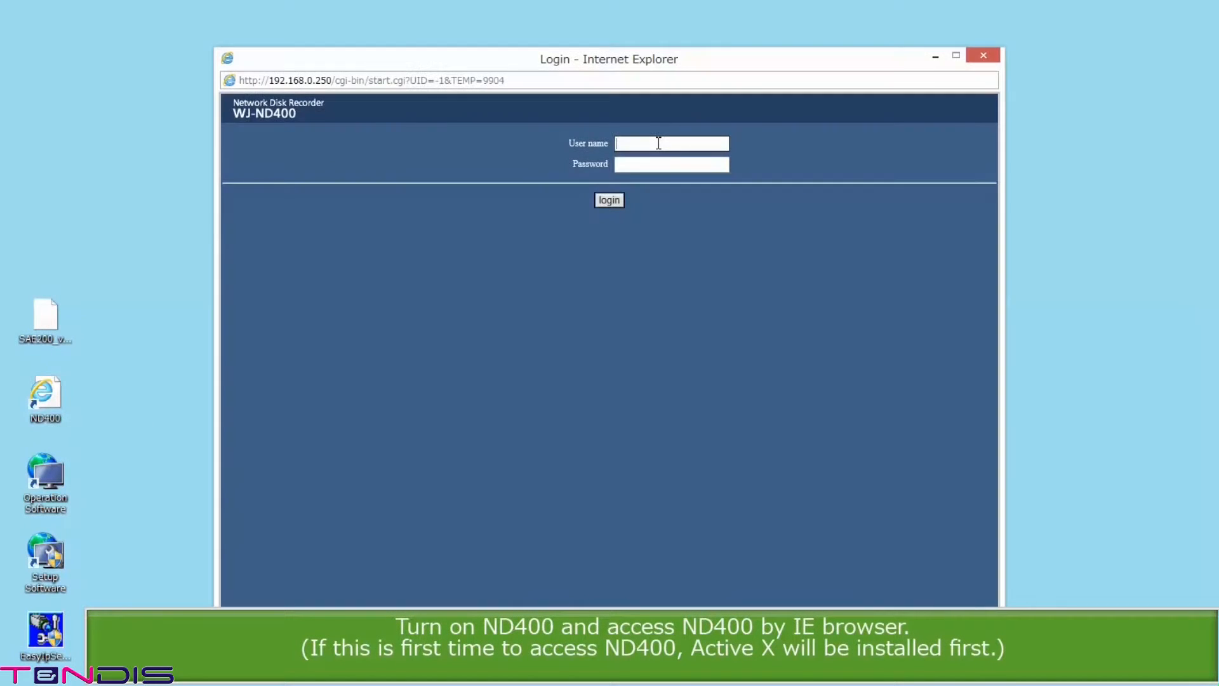
pyautogui.click(659, 143)
pyautogui.write('ADMIN')
pyautogui.press('Tab')
pyautogui.write('12345')
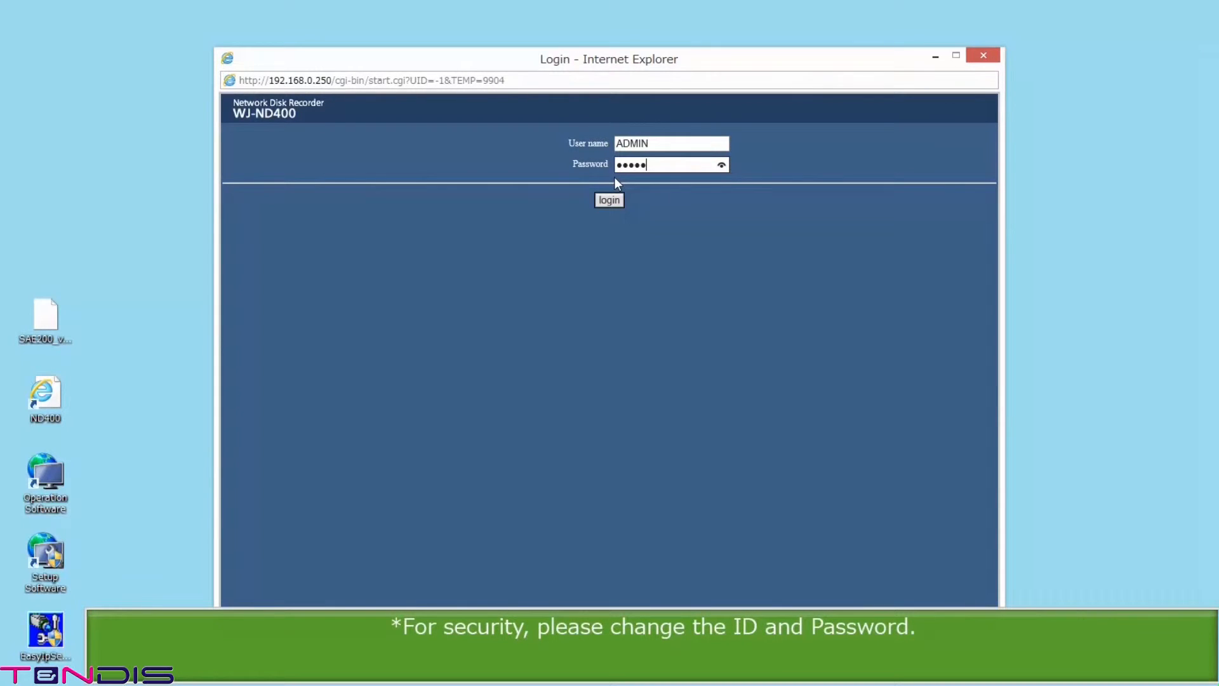
pyautogui.click(608, 201)
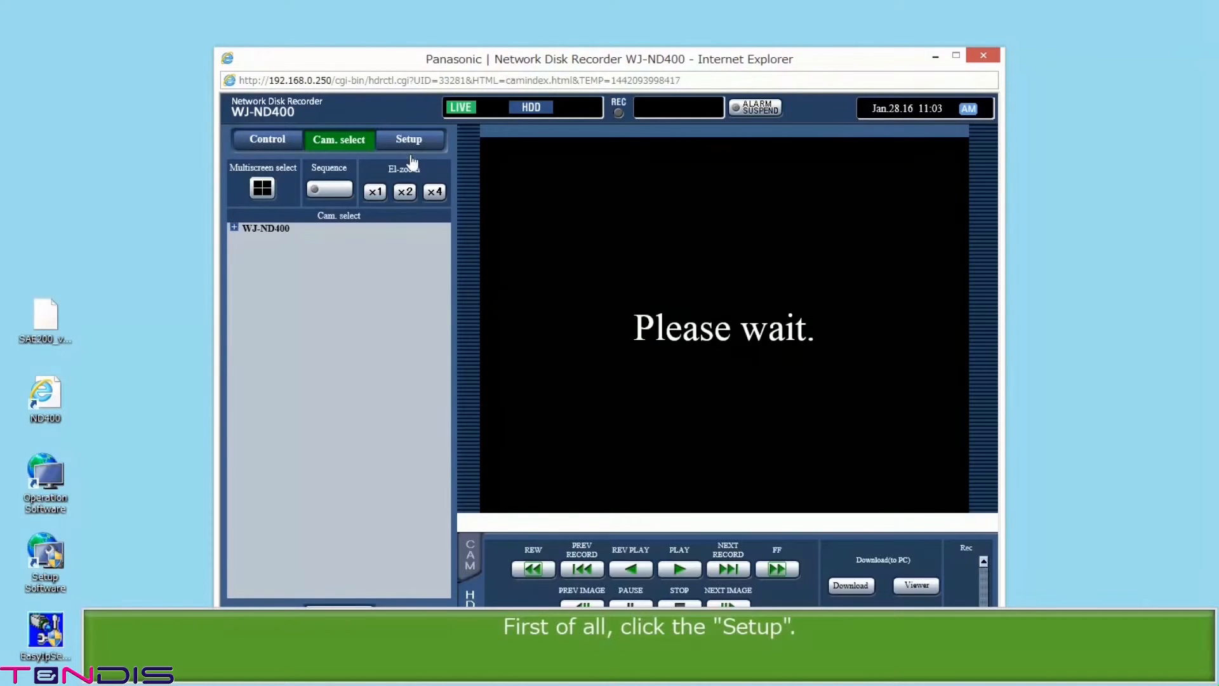
pyautogui.click(410, 141)
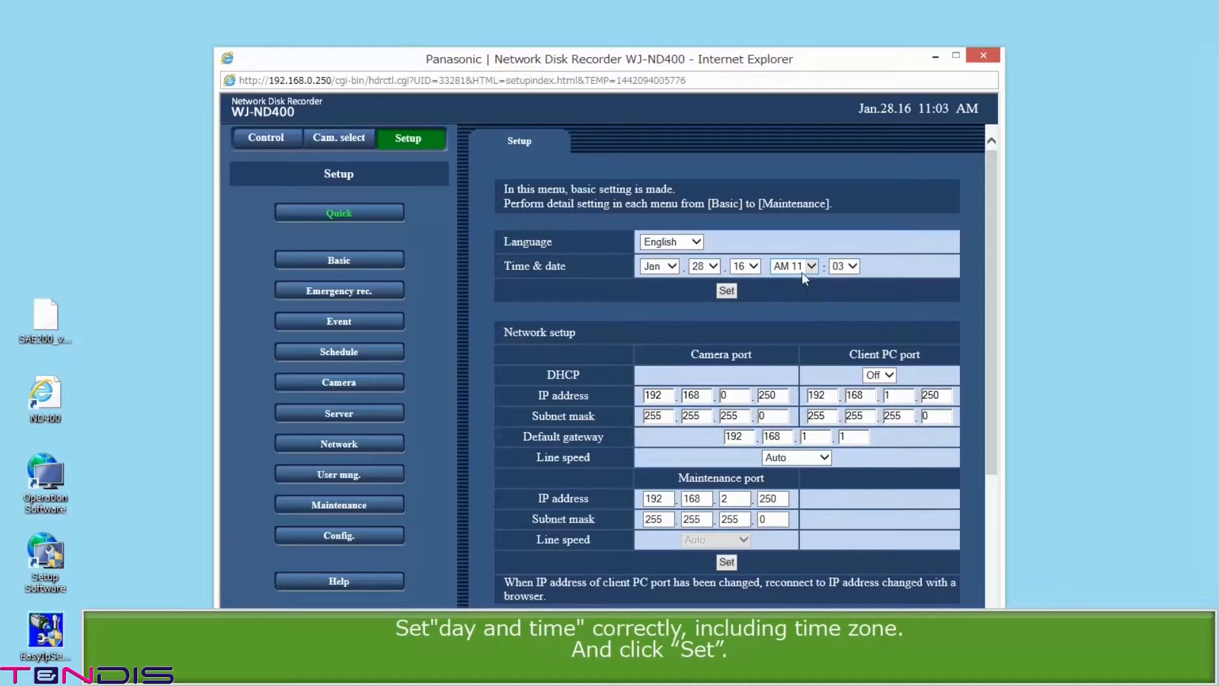
pyautogui.click(727, 291)
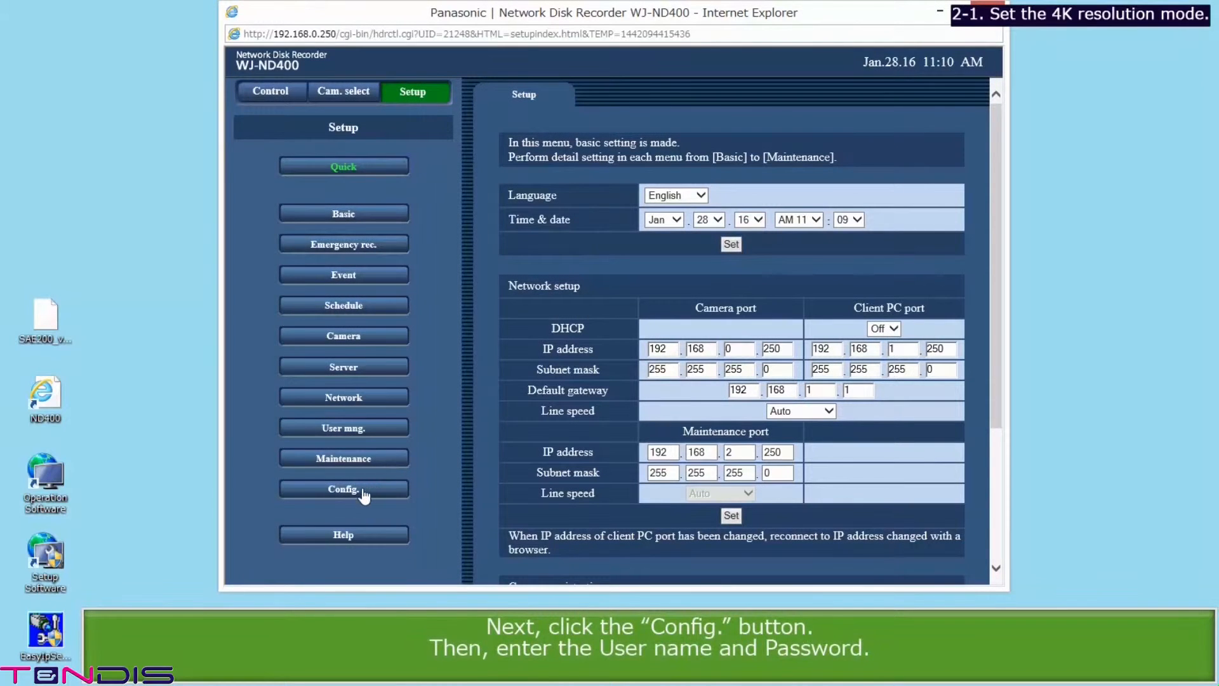
# Step: Authenticate in Config. and change the recorder's Resolution mode to 4K resolution, confirming the restart
pyautogui.click(360, 487)
pyautogui.click(593, 365)
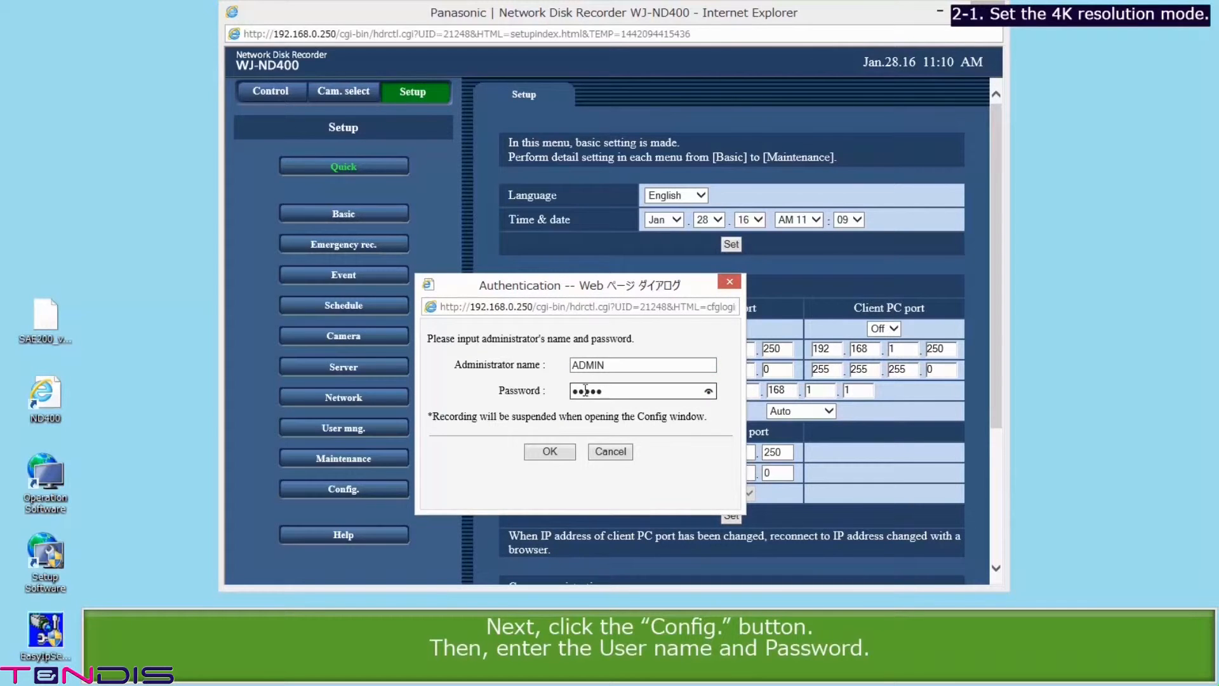
pyautogui.click(550, 451)
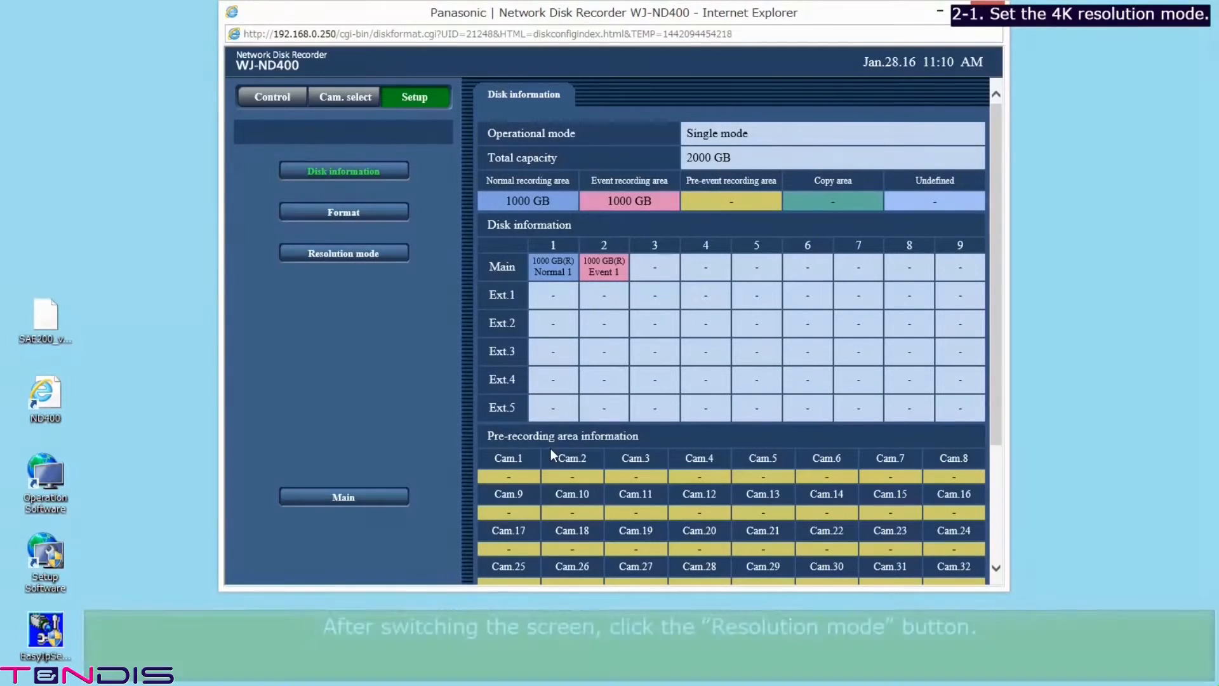
pyautogui.click(332, 255)
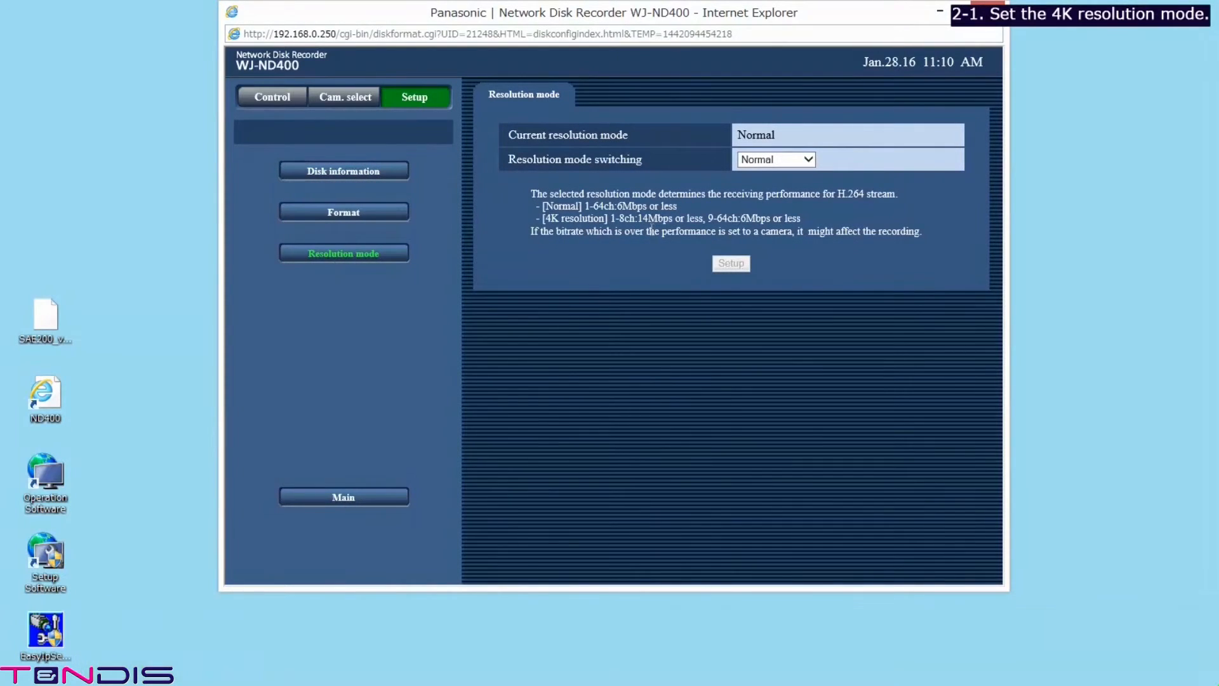
pyautogui.click(807, 158)
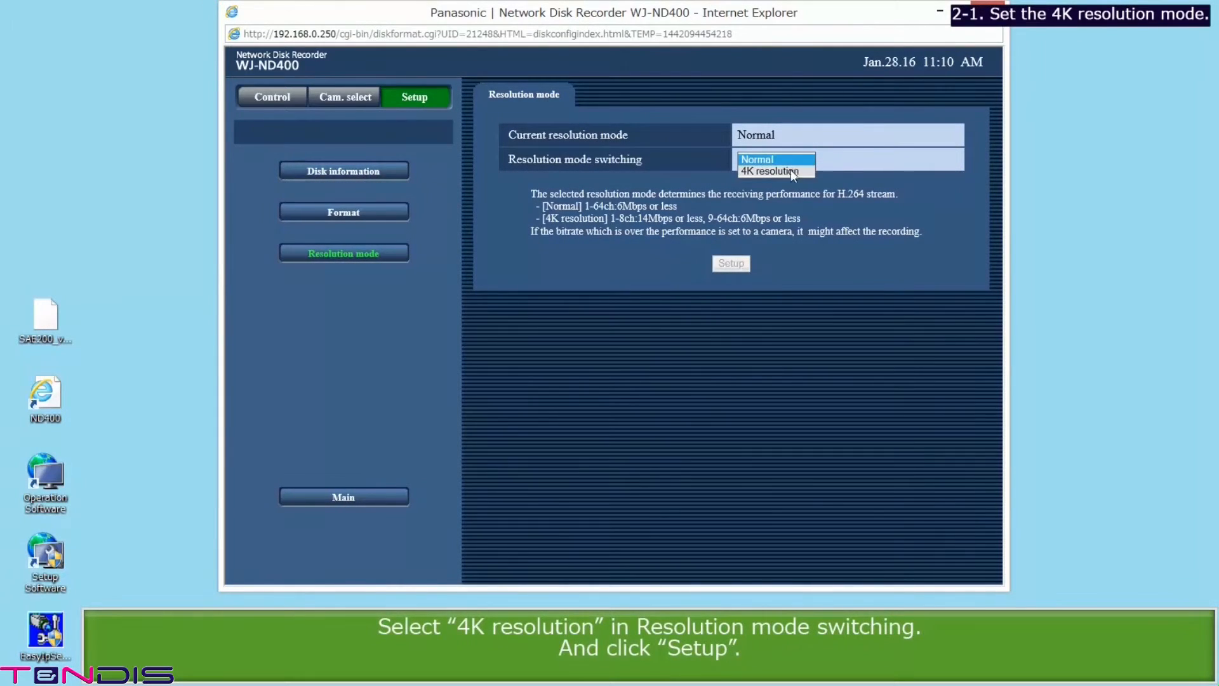
pyautogui.click(790, 168)
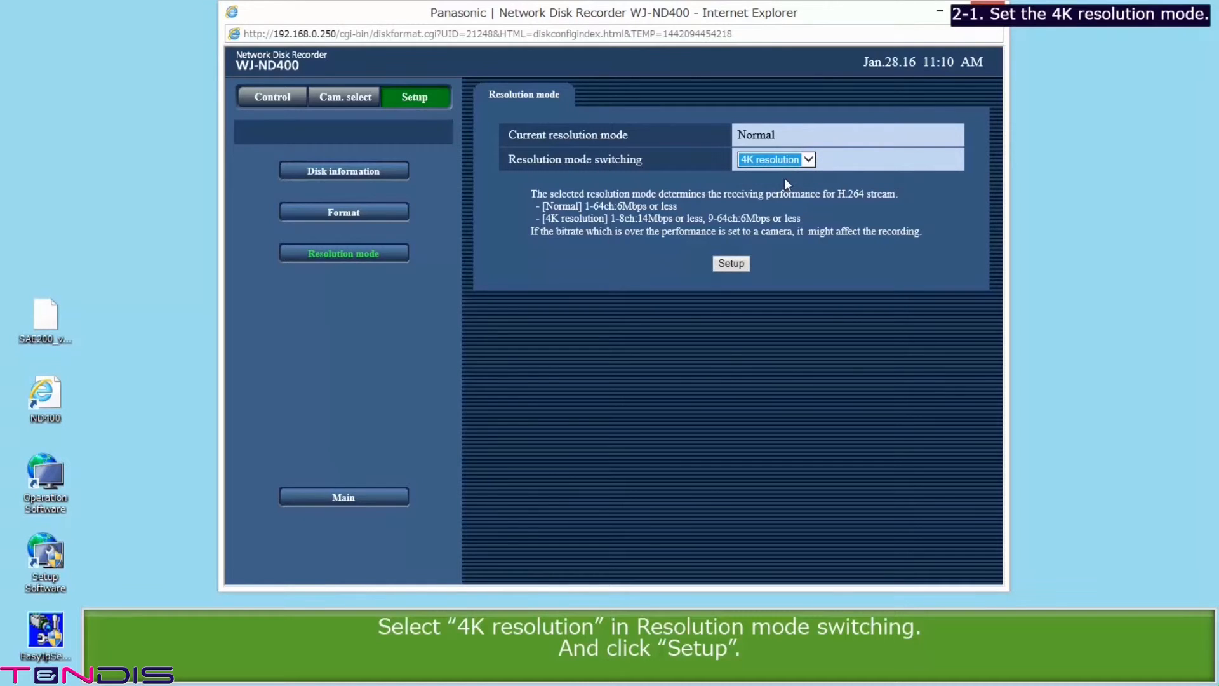
pyautogui.click(735, 264)
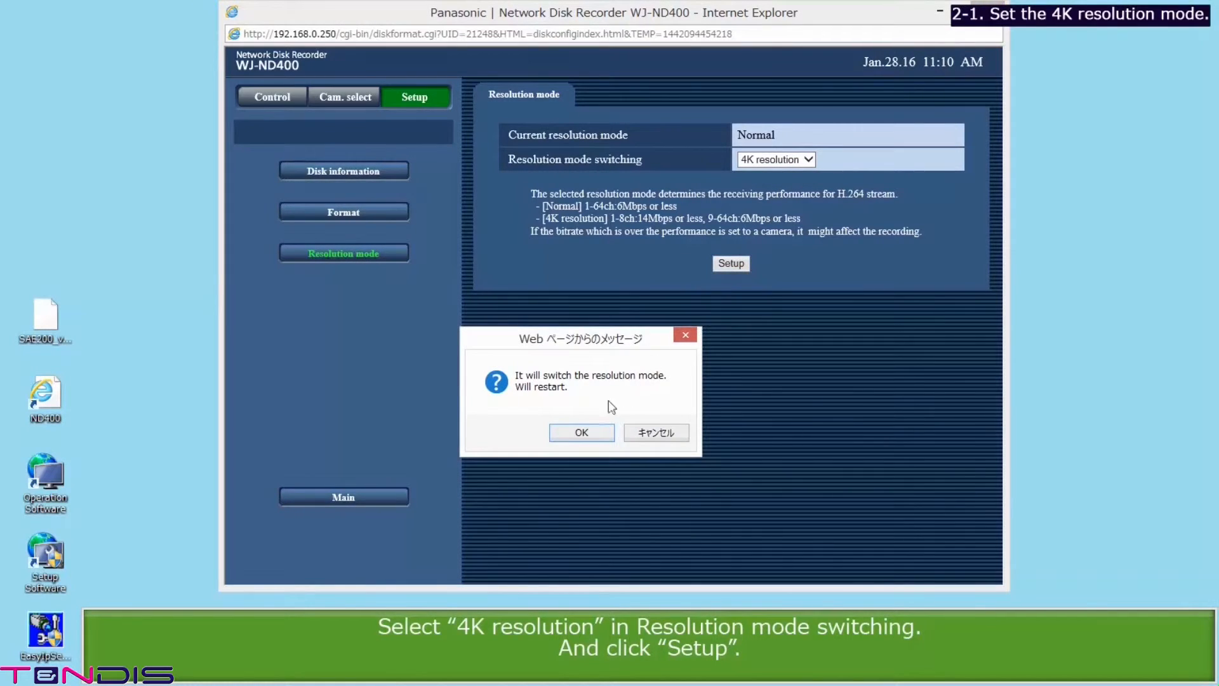
pyautogui.click(582, 434)
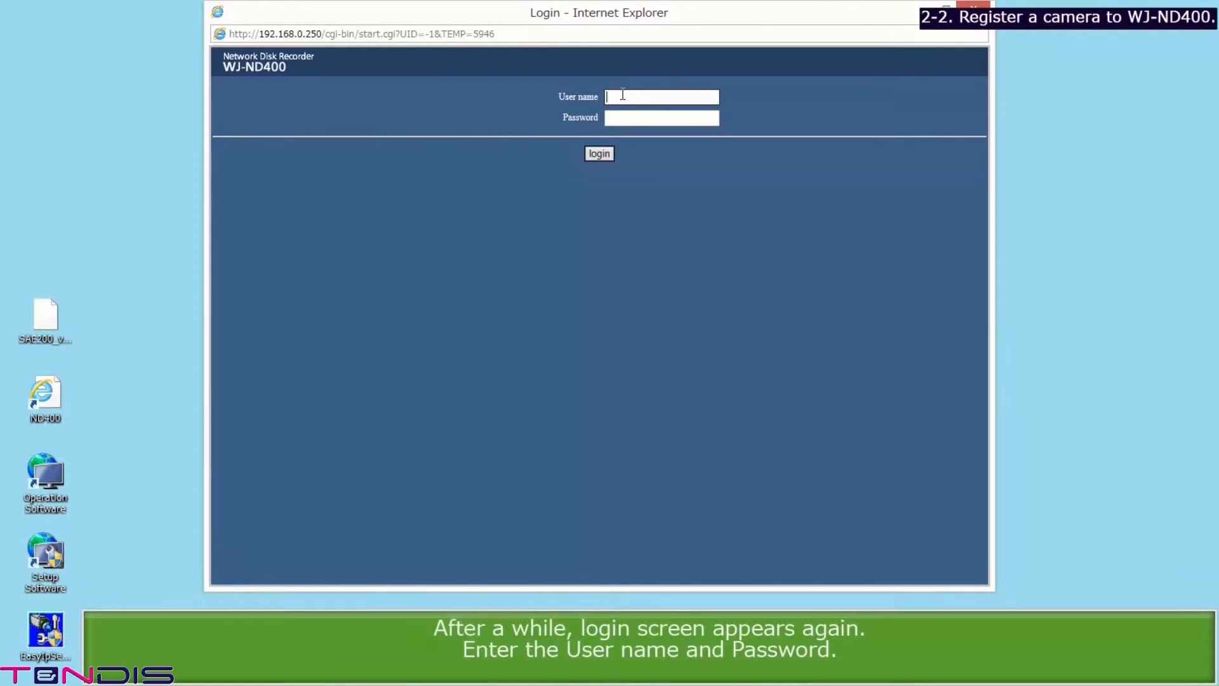
# Step: Log in again with the administrator credentials and go to Setup > Camera
pyautogui.write('ADMIN')
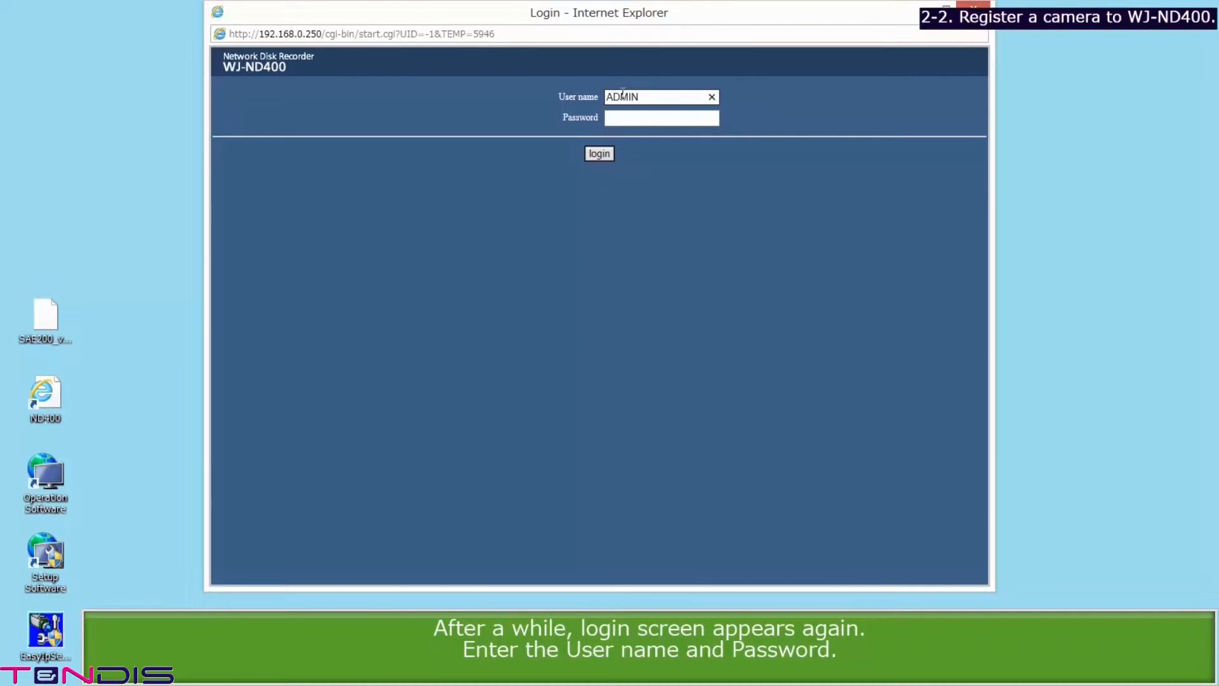
pyautogui.press('Tab')
pyautogui.write('12345')
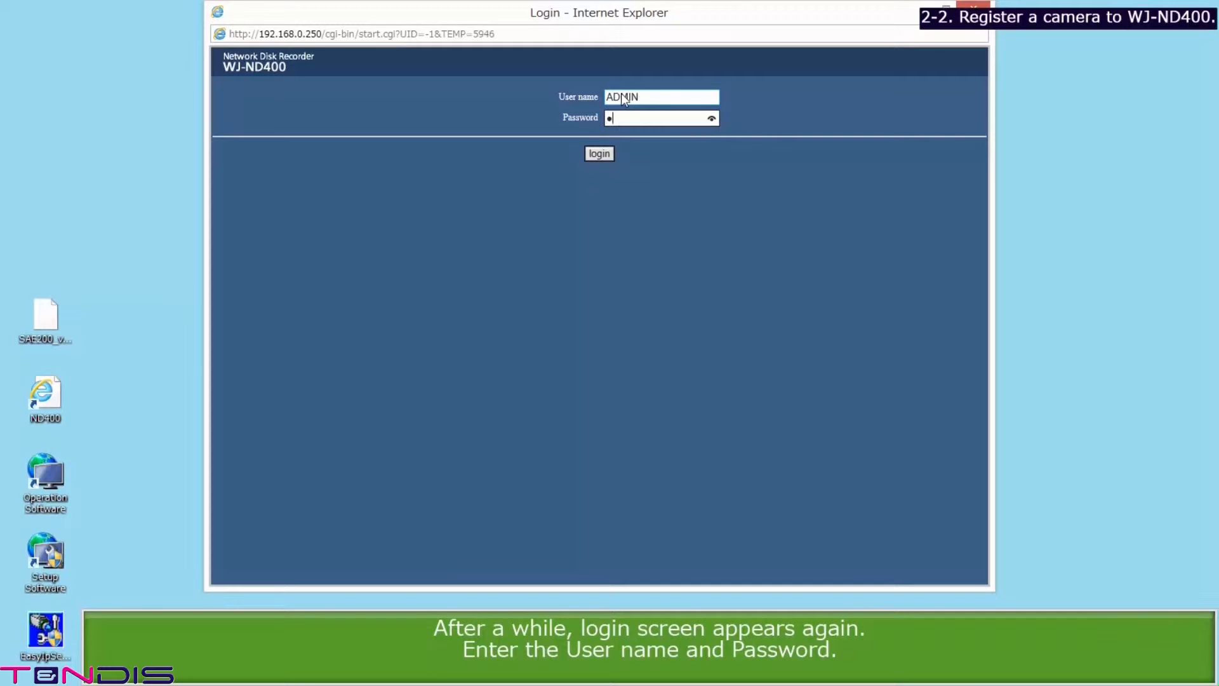
pyautogui.click(604, 155)
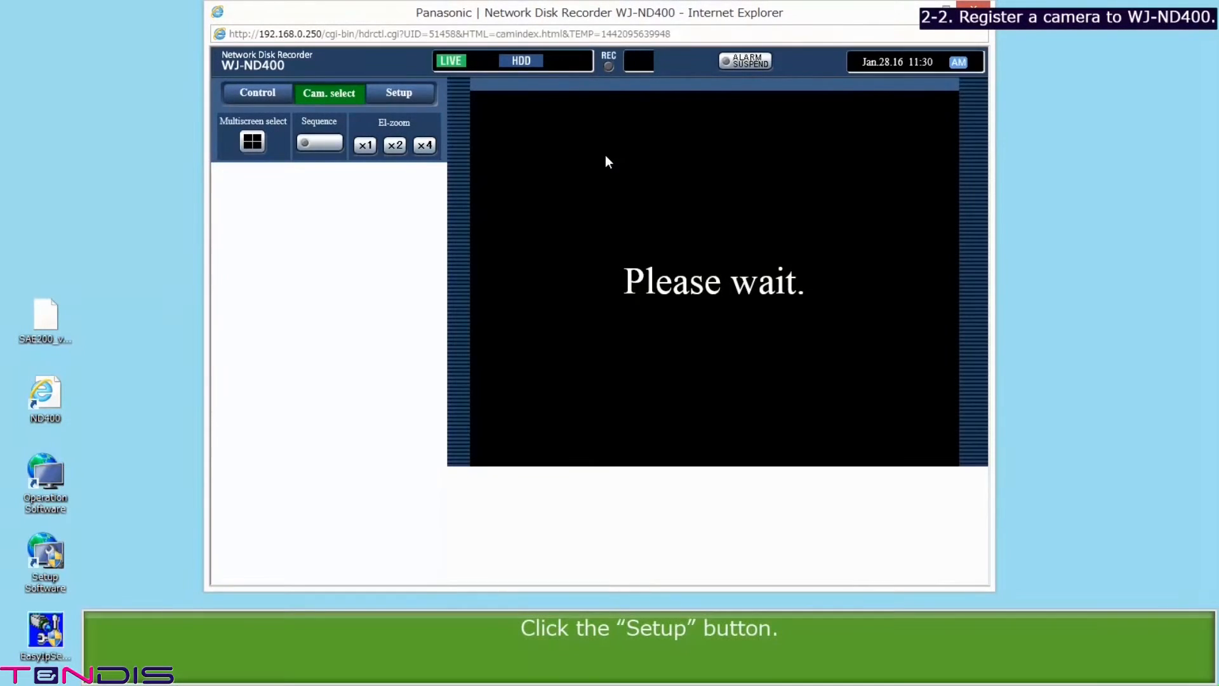
pyautogui.click(410, 94)
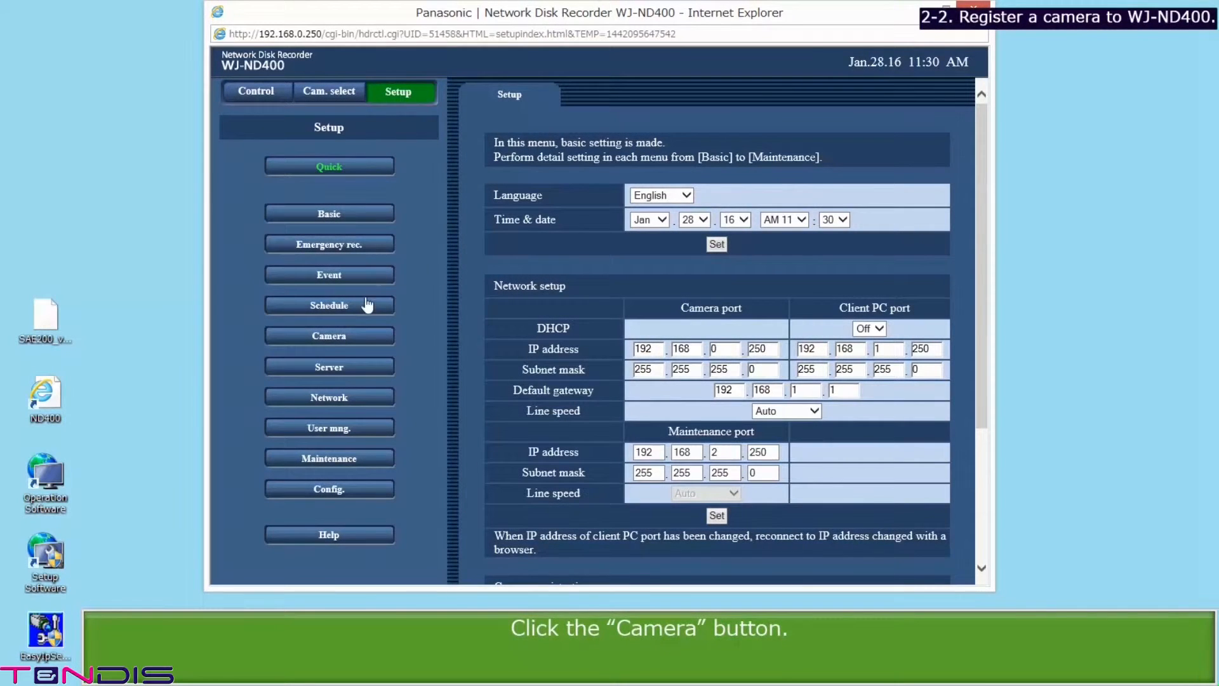
pyautogui.click(358, 341)
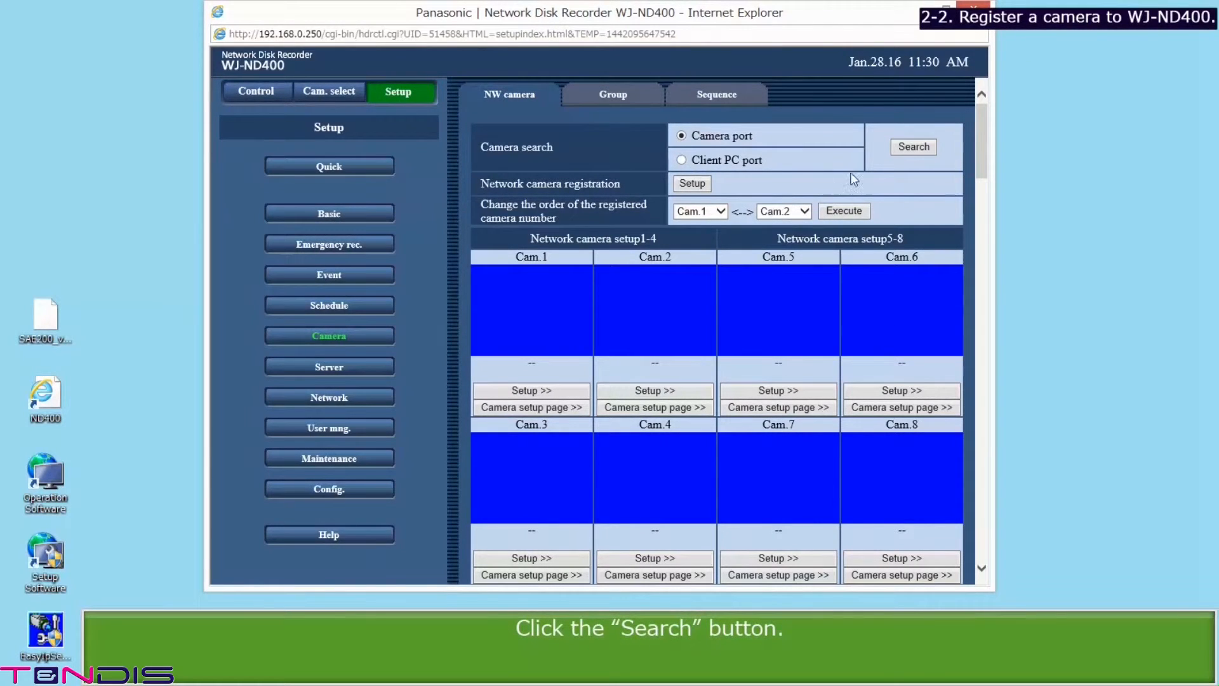
# Step: Search for cameras, keep only SF438 (192.168.0.35) and SFV481 (192.168.0.33) ticked, and register them
pyautogui.click(908, 145)
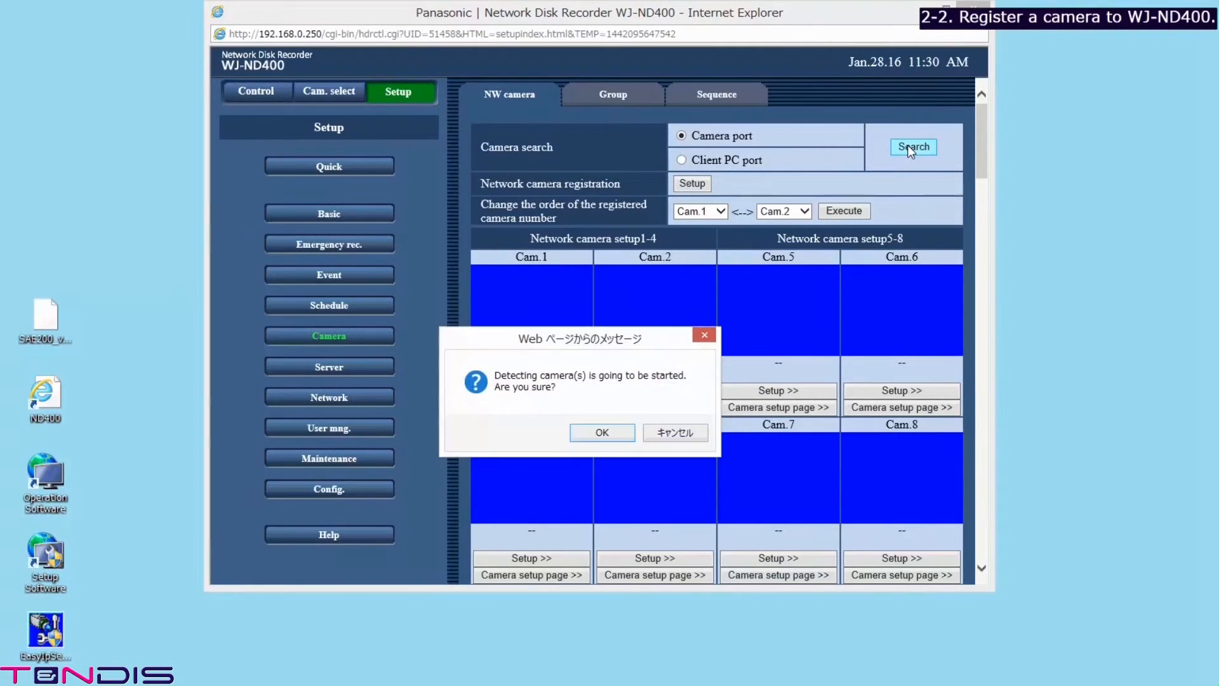
pyautogui.click(601, 432)
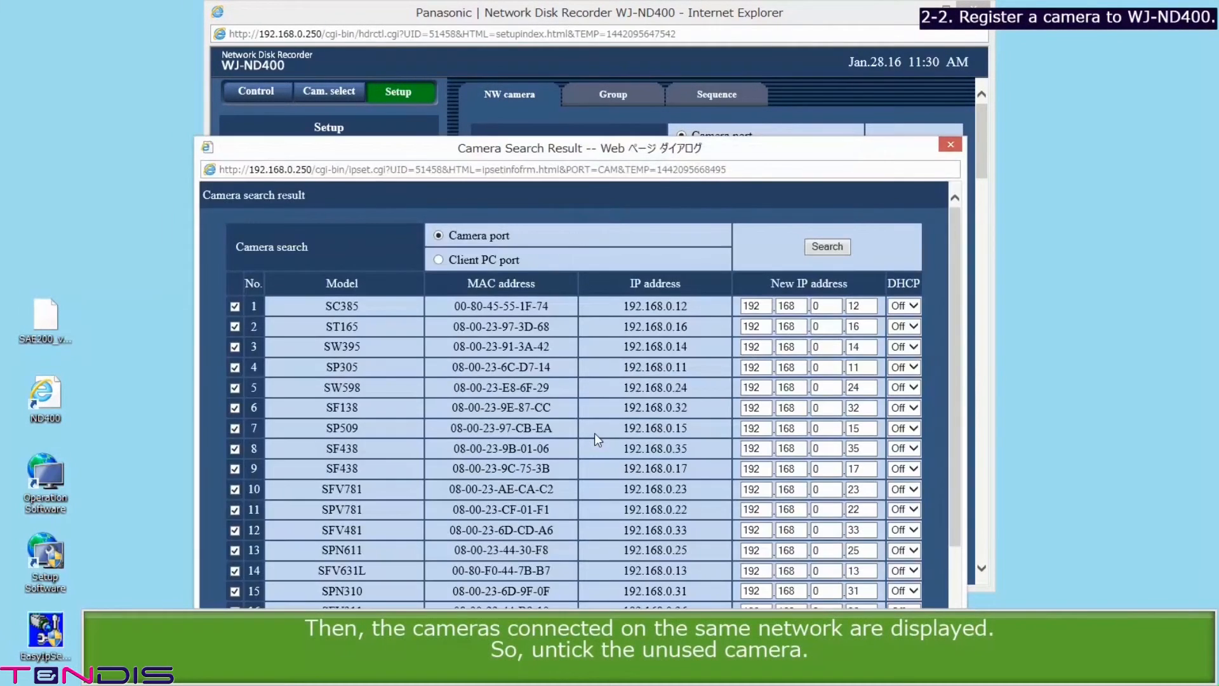
pyautogui.click(235, 326)
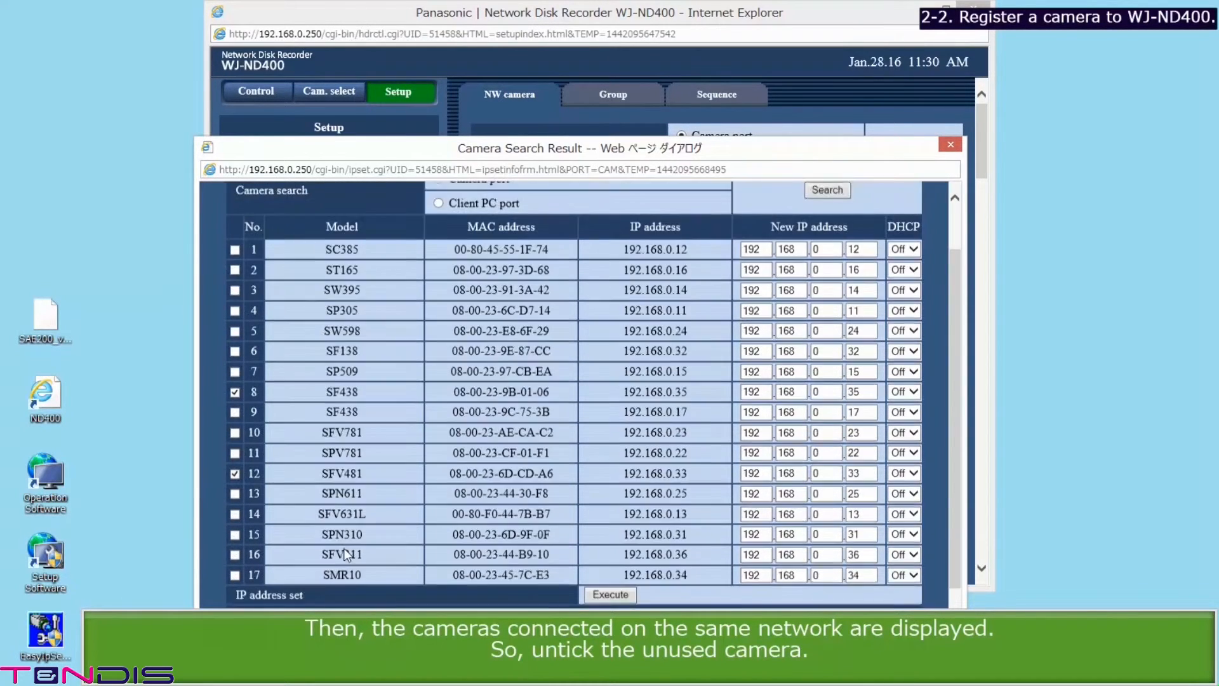
pyautogui.scroll(-2, 344, 547)
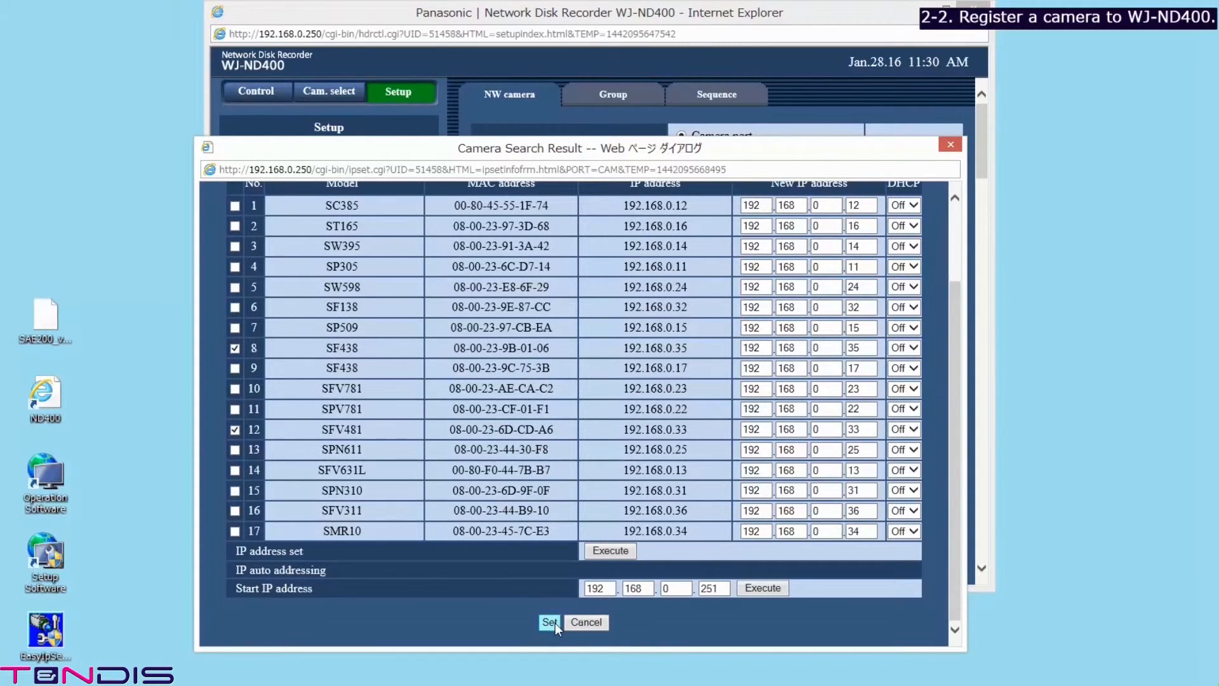
pyautogui.click(550, 623)
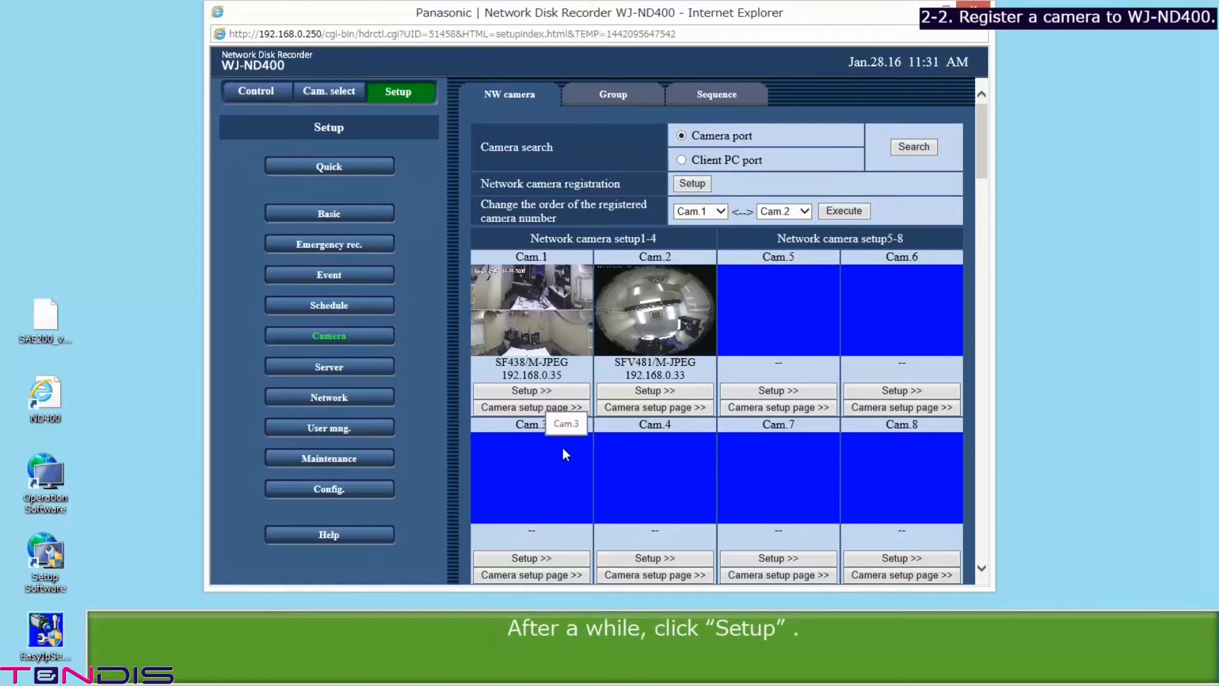
# Step: Set Cam.1 to SF438(1)/H.264, Cam.2 to SFV481(1)/H.264 with GMT+9:00 time zone, and save
pyautogui.click(686, 183)
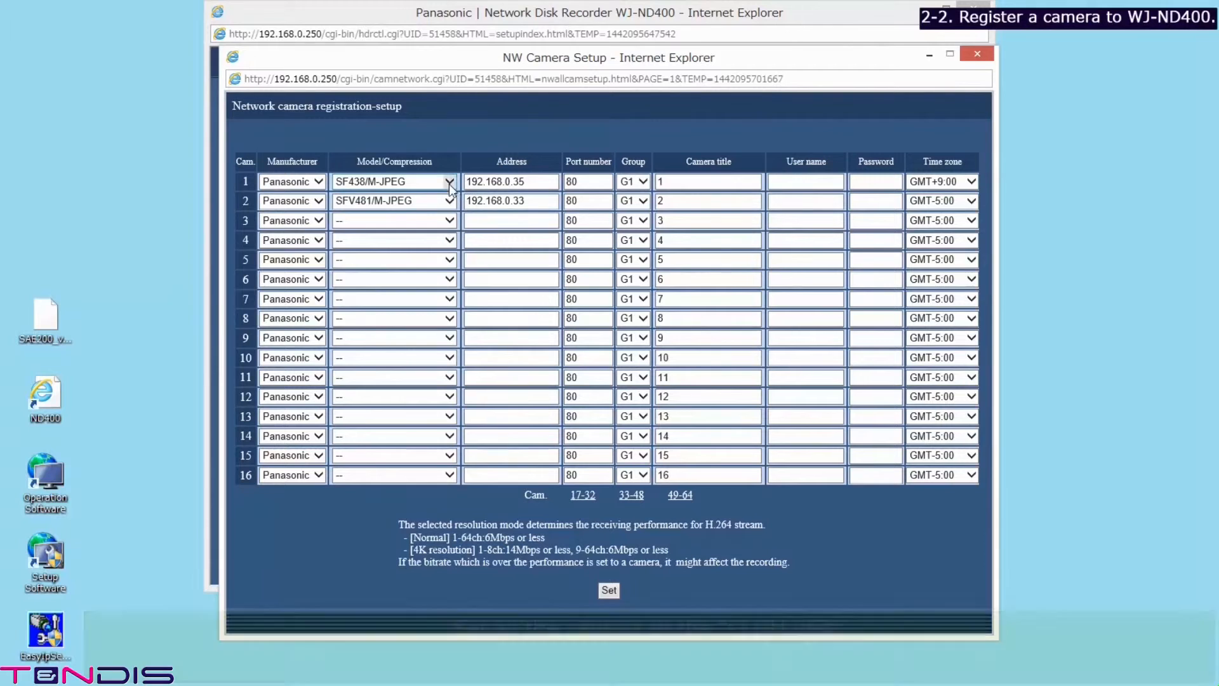
pyautogui.click(449, 182)
pyautogui.click(415, 191)
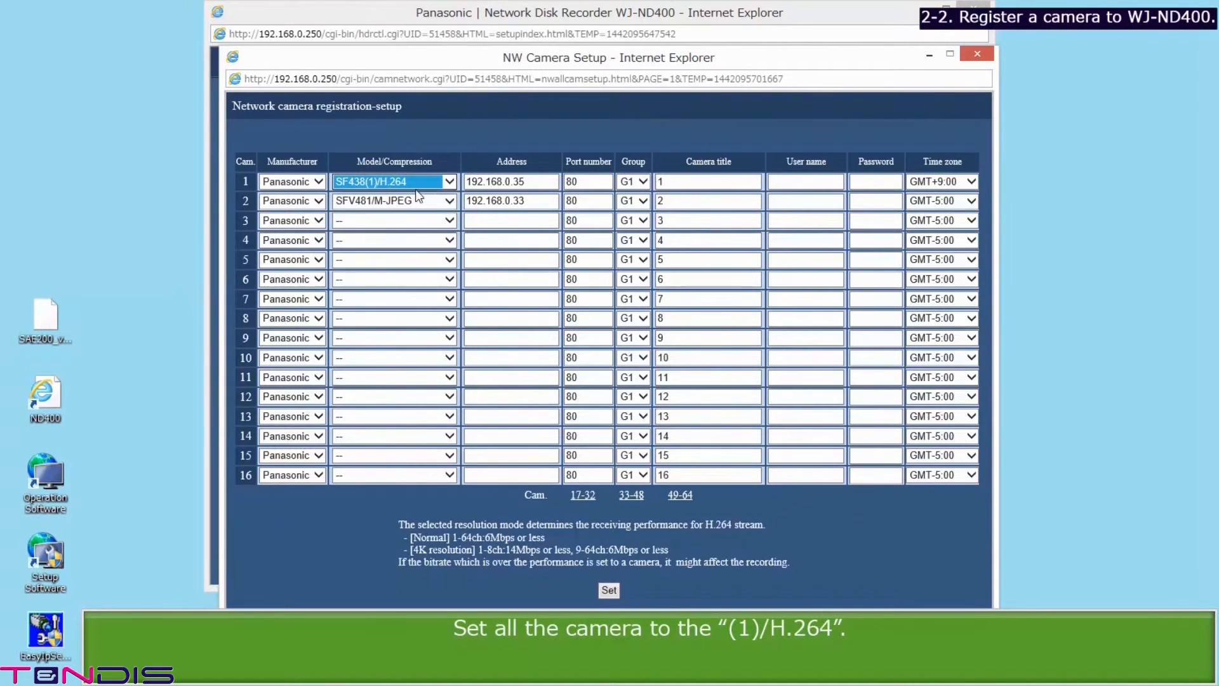
pyautogui.click(449, 199)
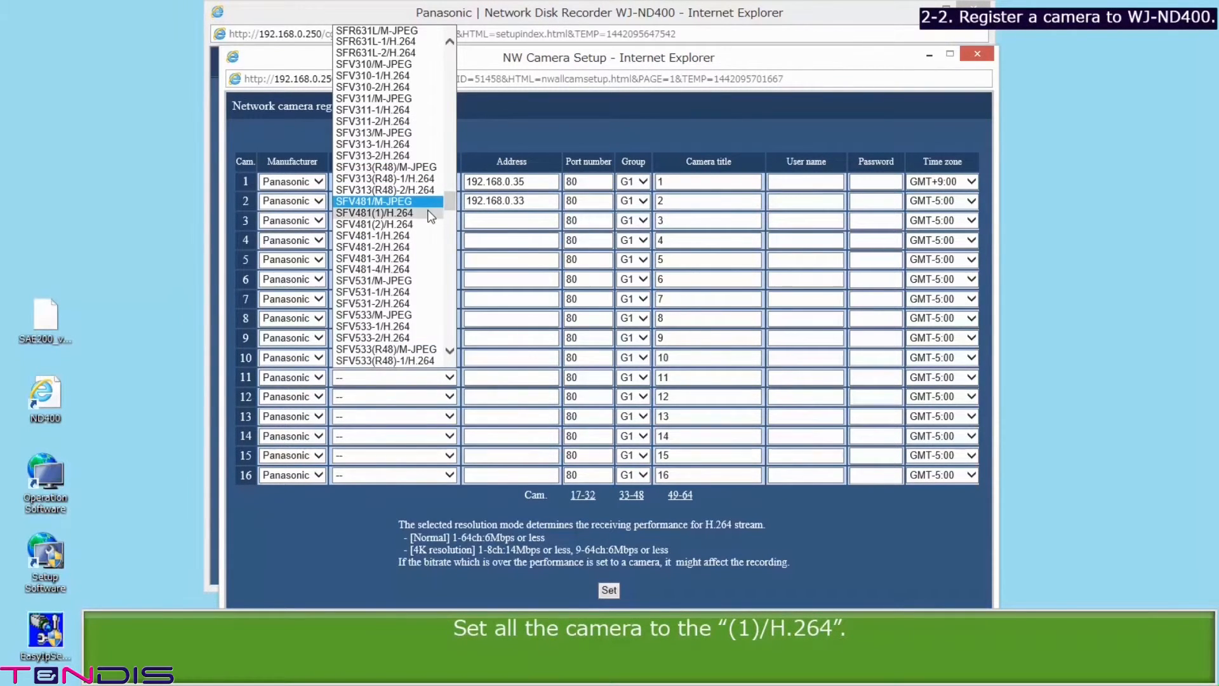
pyautogui.click(430, 214)
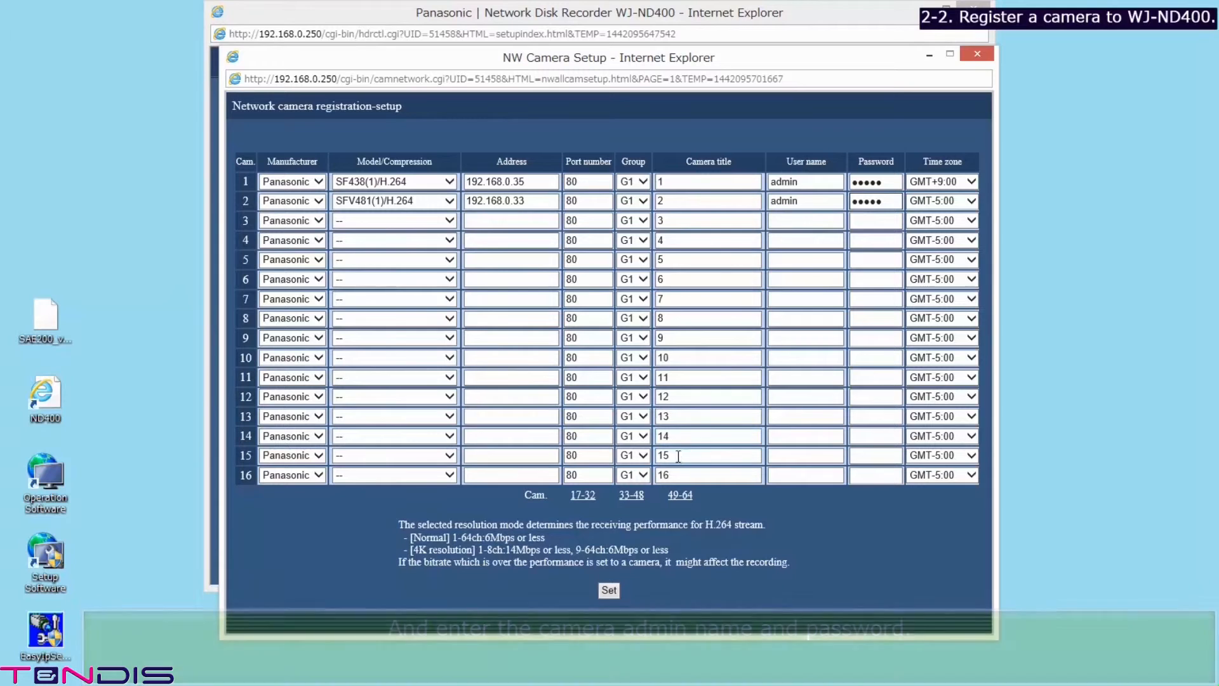
pyautogui.click(970, 200)
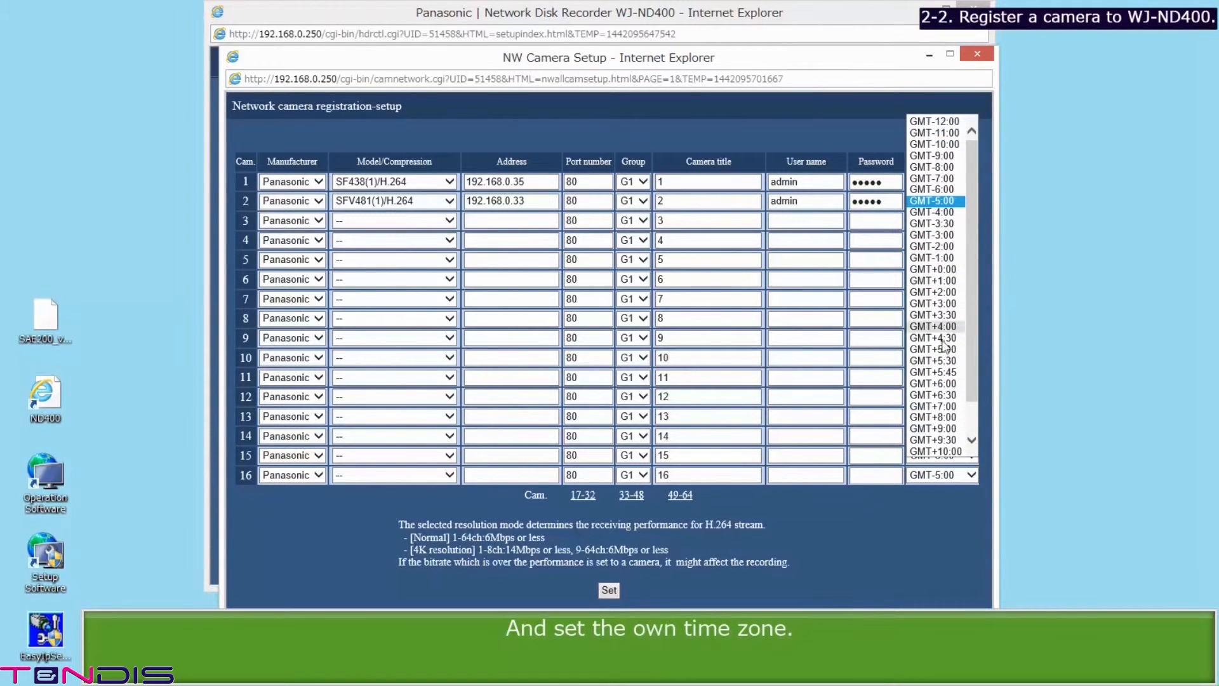
pyautogui.click(938, 428)
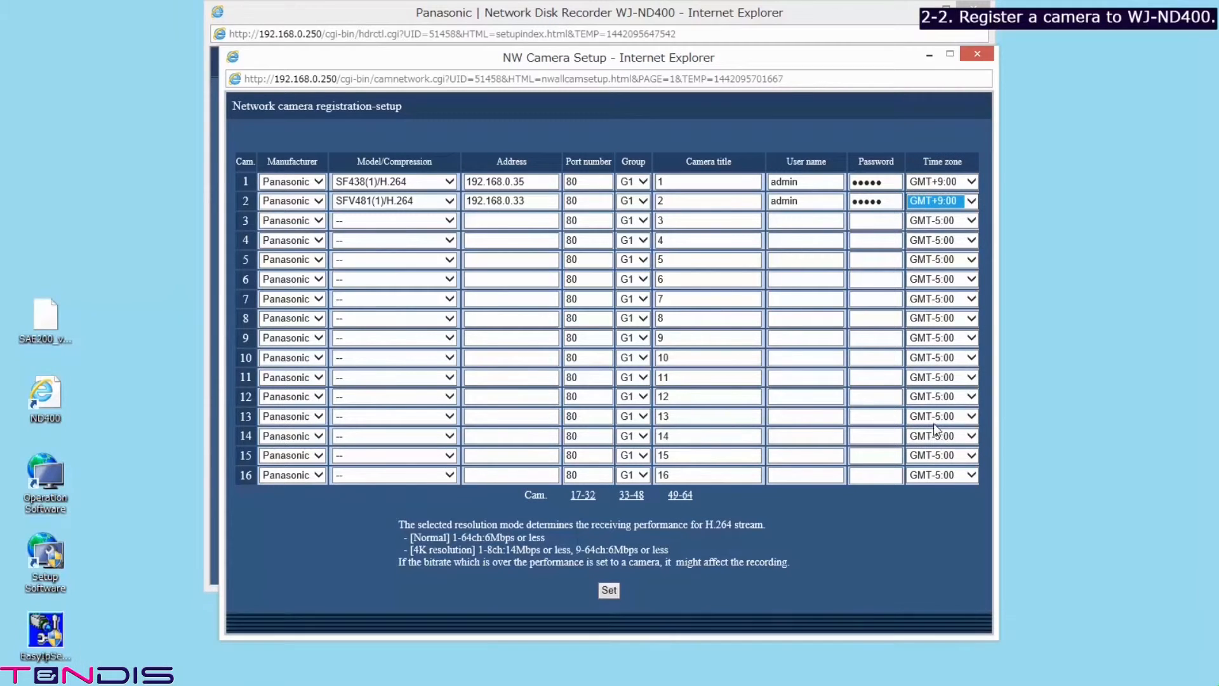
pyautogui.click(611, 590)
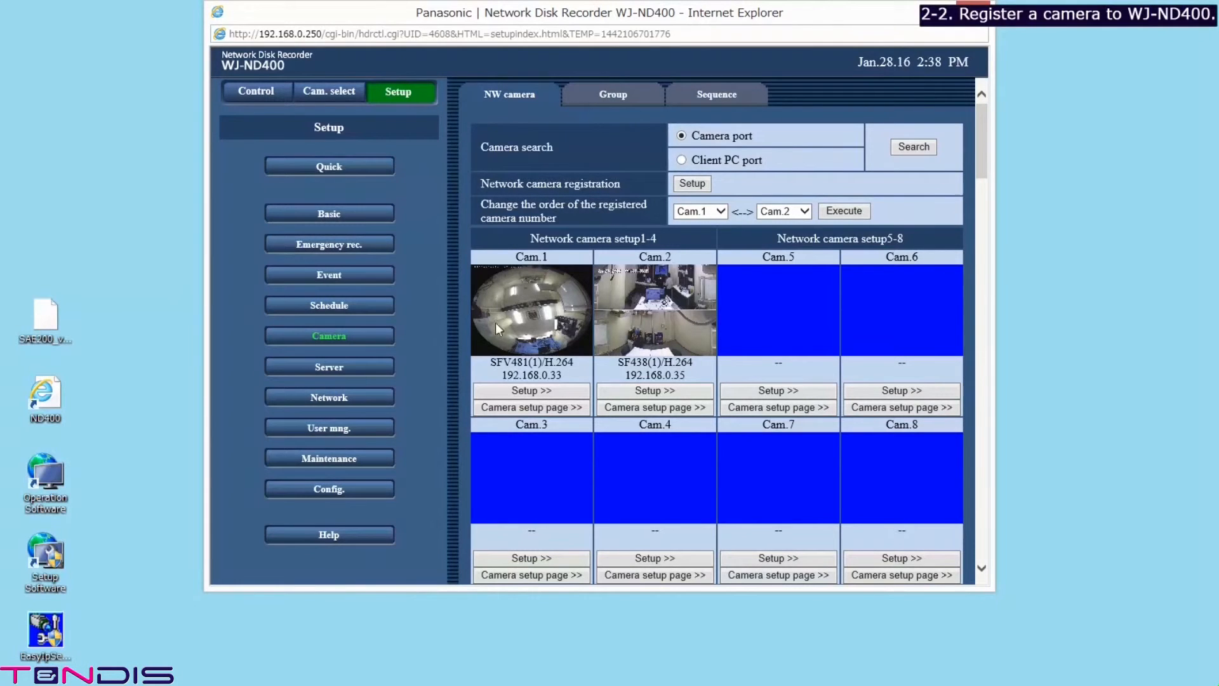
# Step: In Program1, set Schedule rec. to All for cameras 1 and 2
pyautogui.click(339, 306)
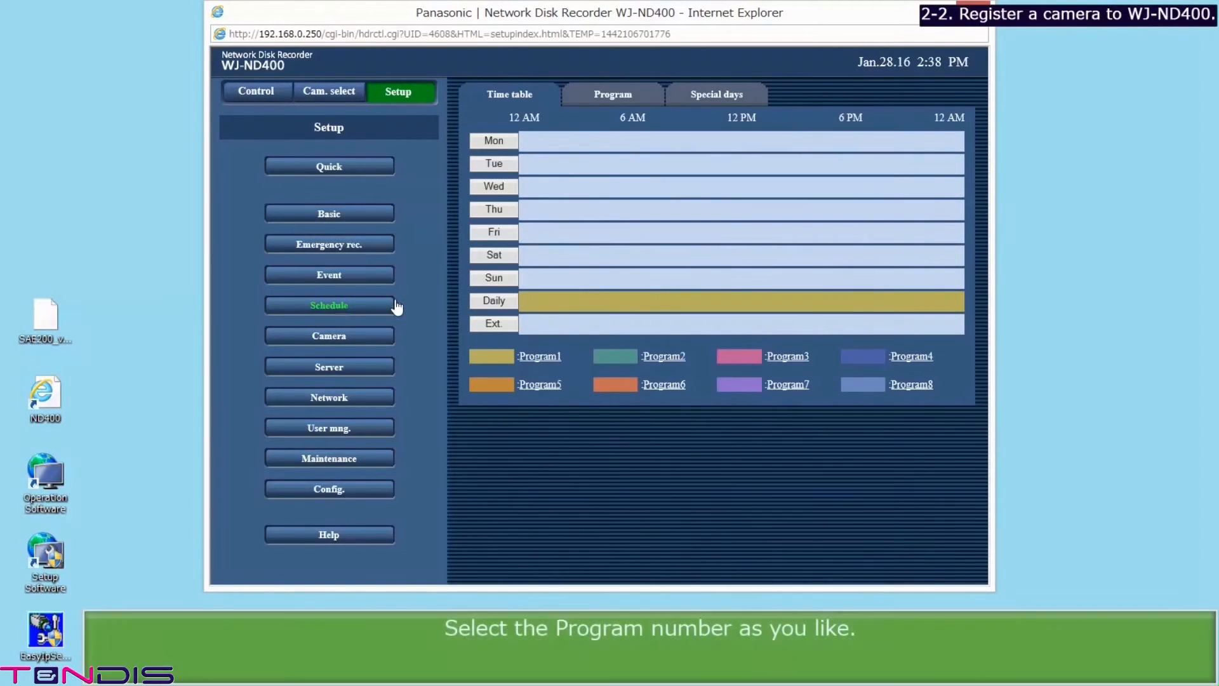
pyautogui.click(529, 360)
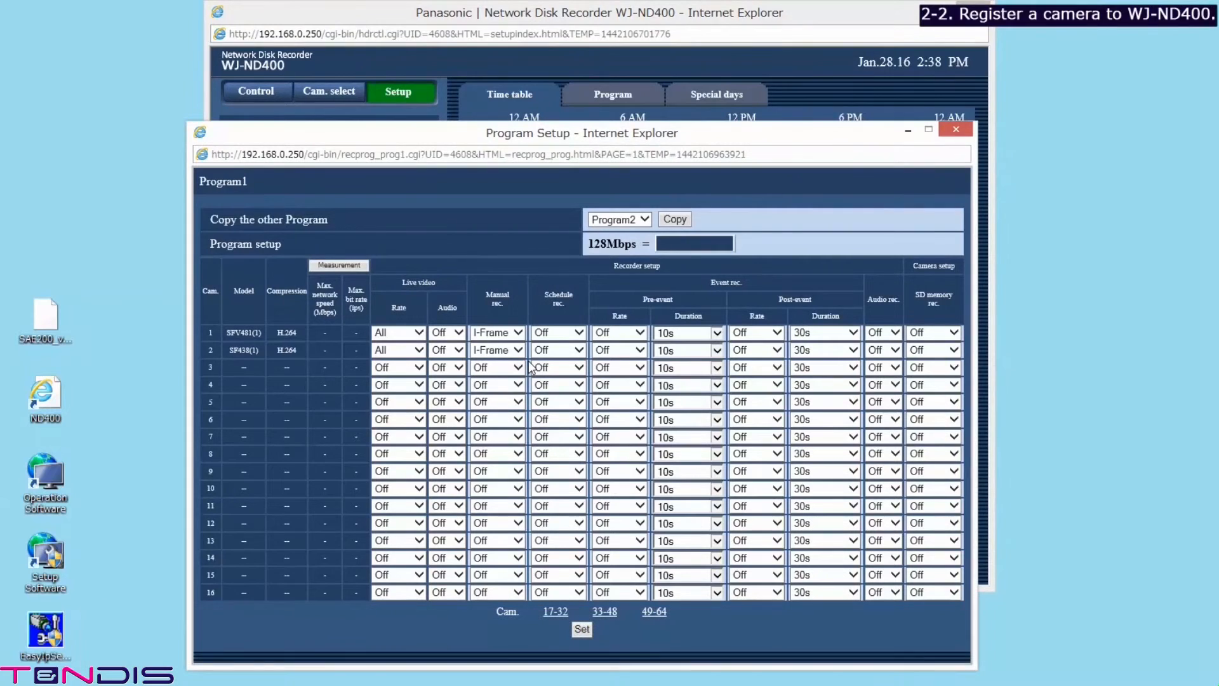
pyautogui.click(578, 334)
pyautogui.click(573, 345)
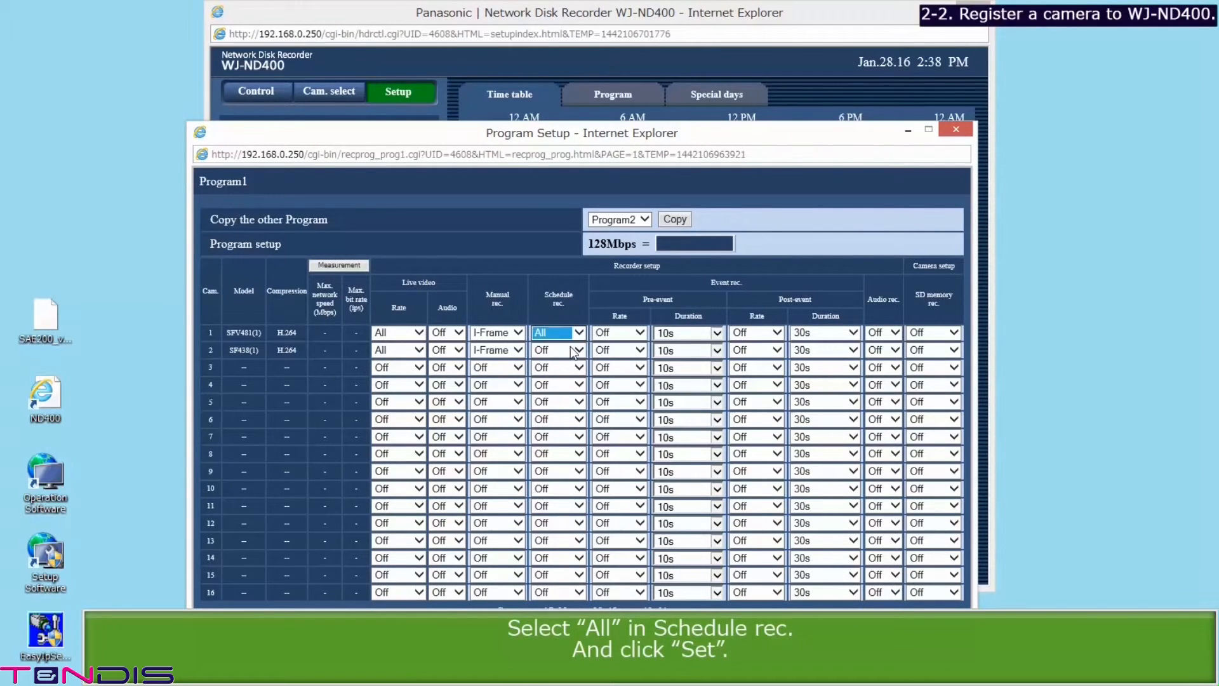
pyautogui.click(579, 351)
pyautogui.click(572, 368)
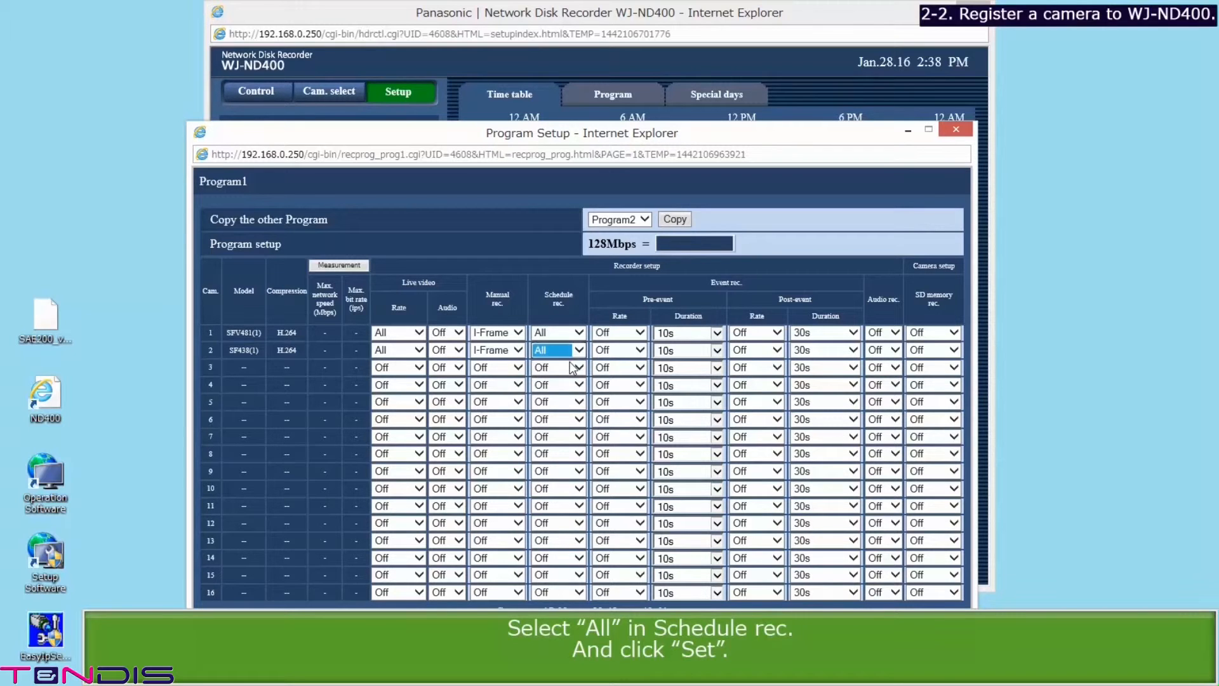
# Step: Save Program1, run the bandwidth measurement (7 Mbps), and close the Program Setup window
pyautogui.click(582, 628)
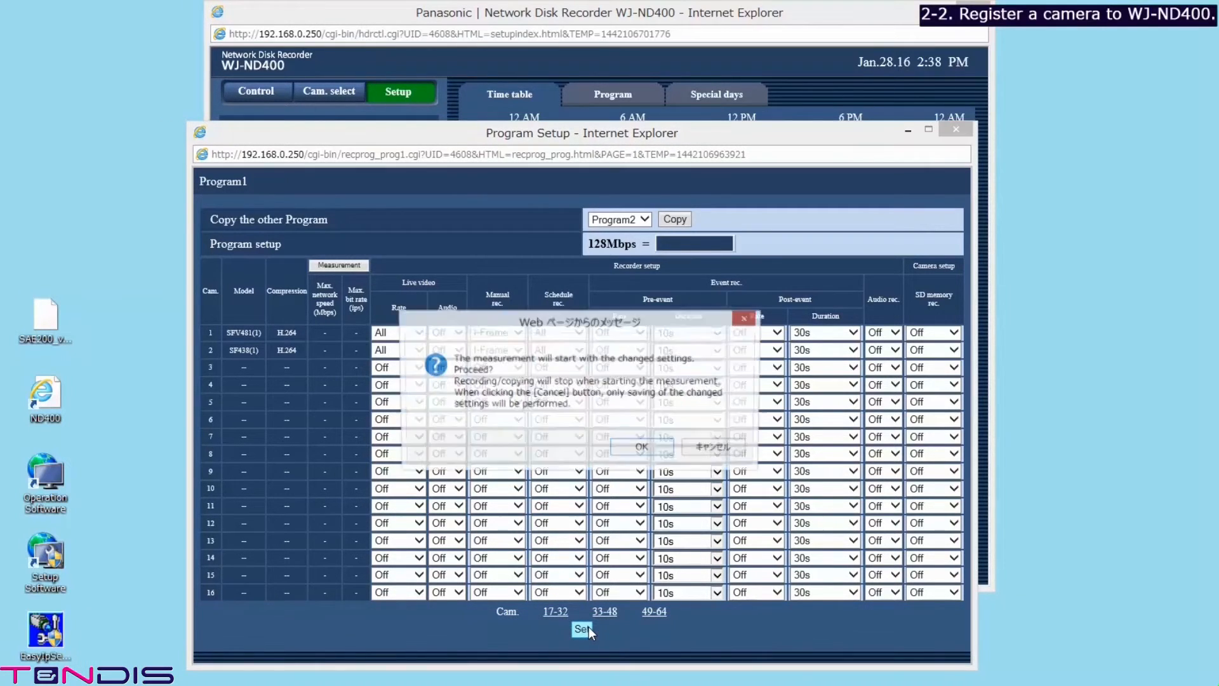
pyautogui.click(652, 449)
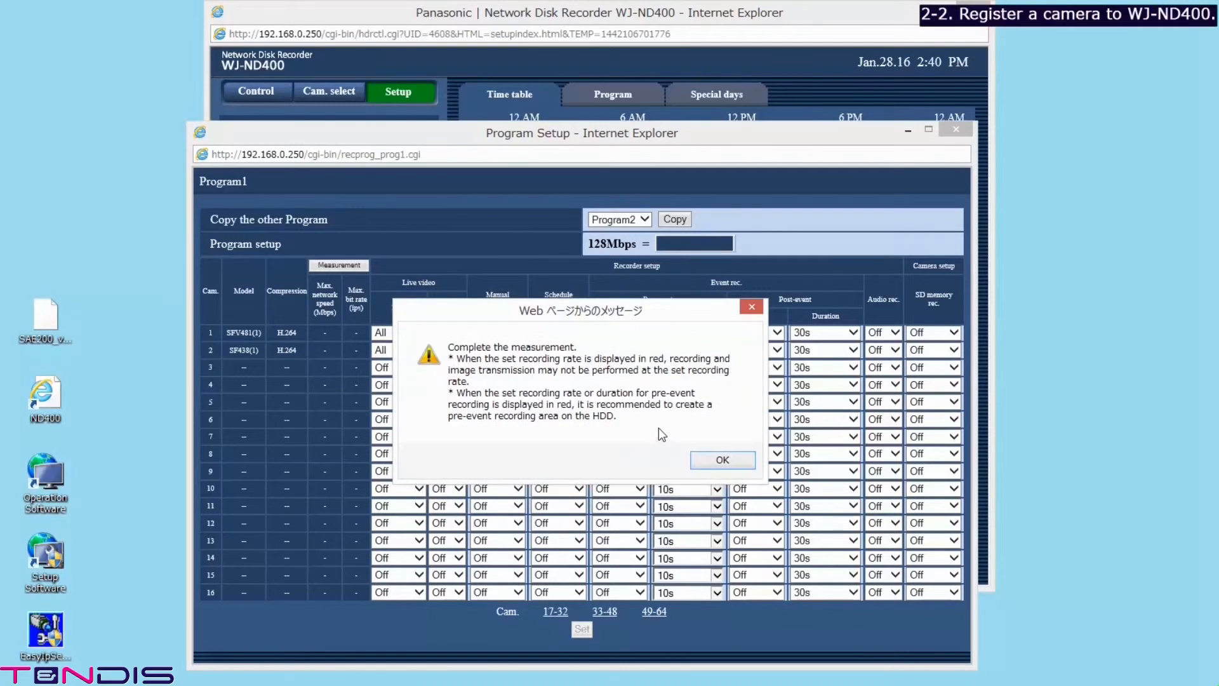
pyautogui.click(722, 460)
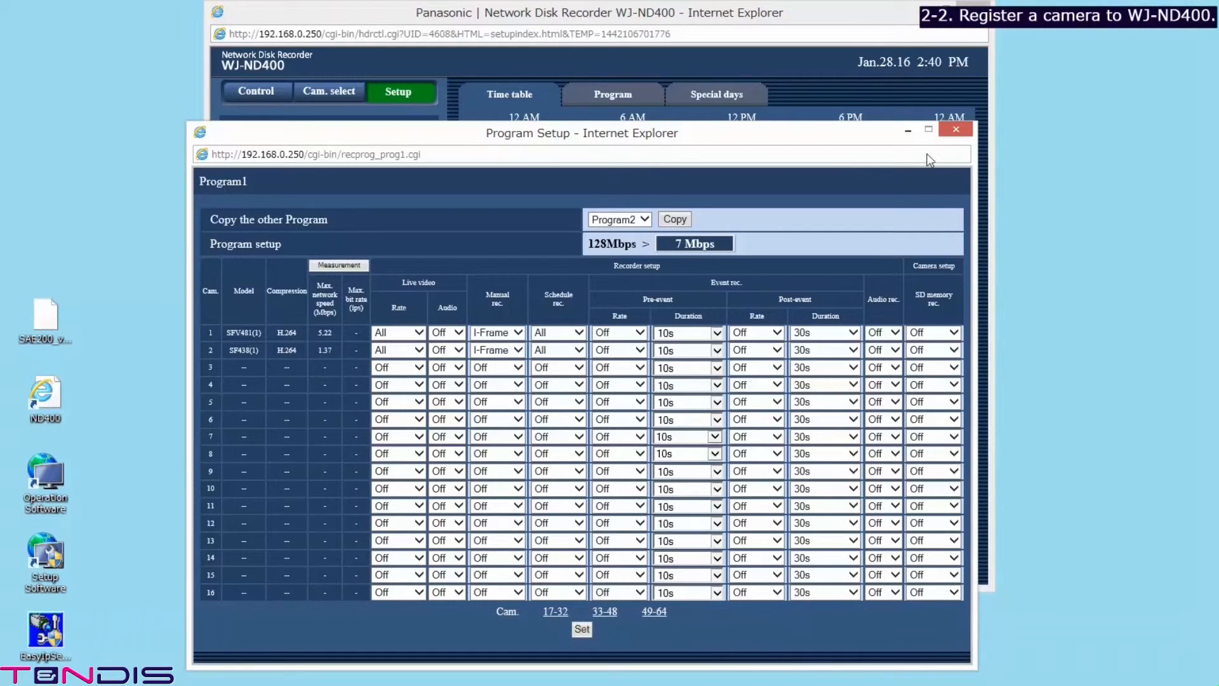
pyautogui.click(956, 131)
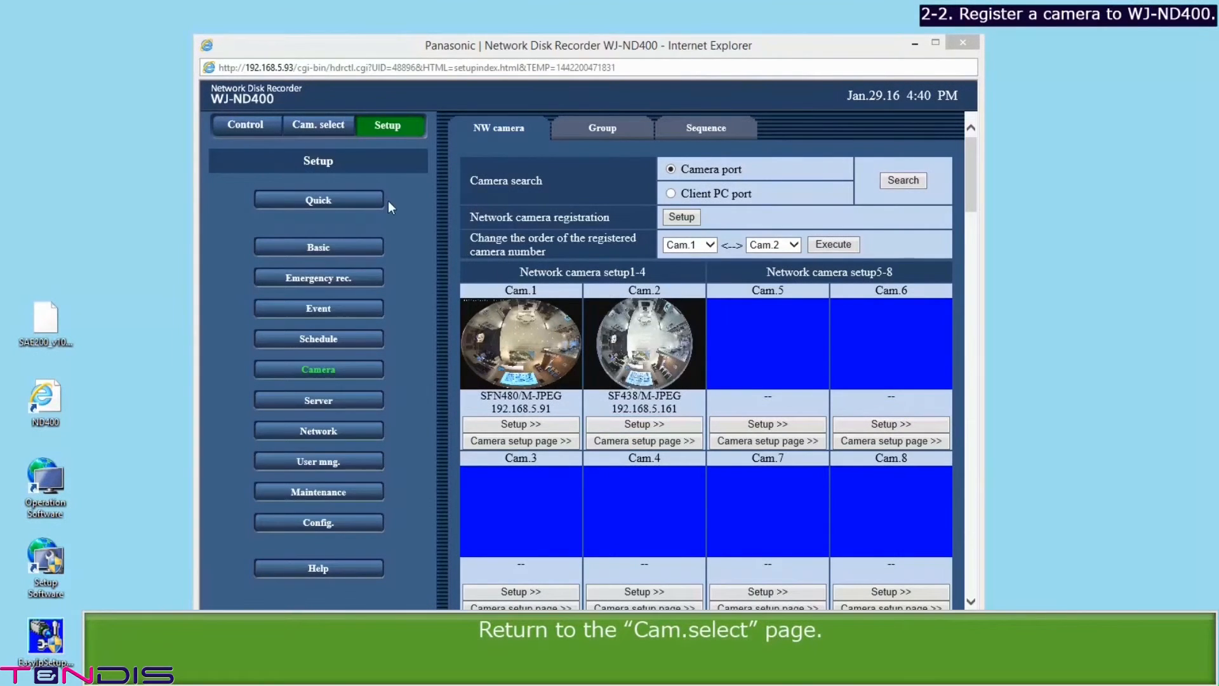
# Step: Under Cam. select, expand WJ-ND400 > G1 and view camera 1's live fisheye image
pyautogui.click(336, 125)
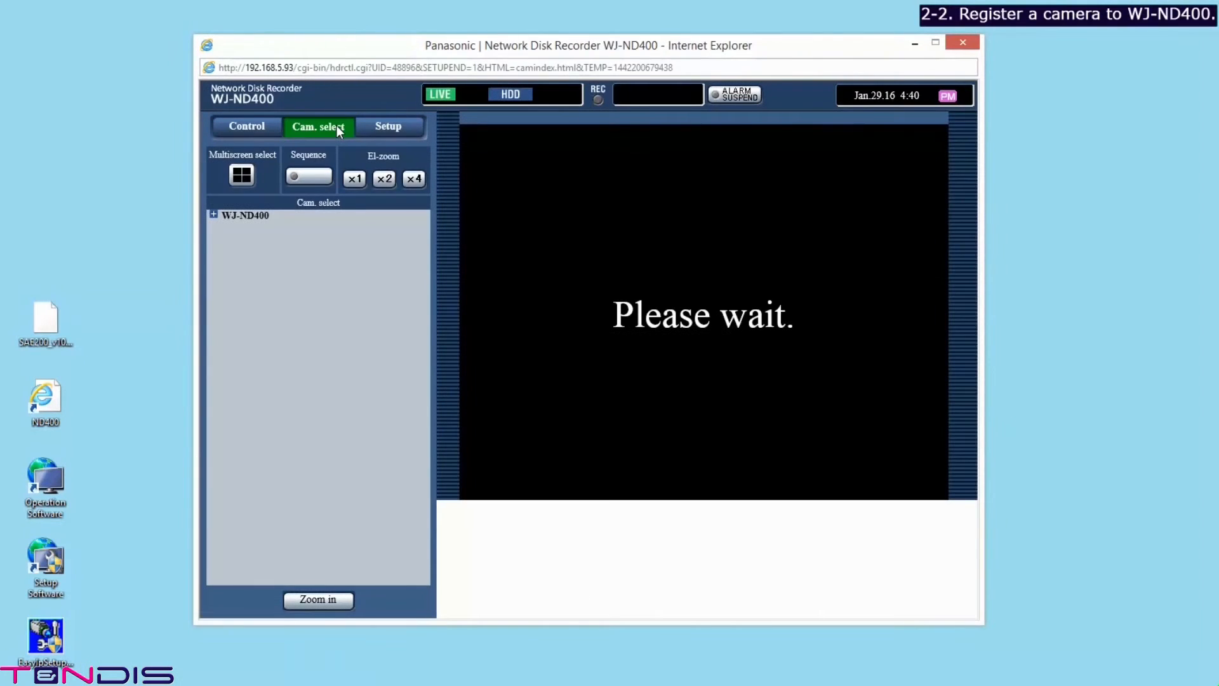
pyautogui.click(245, 216)
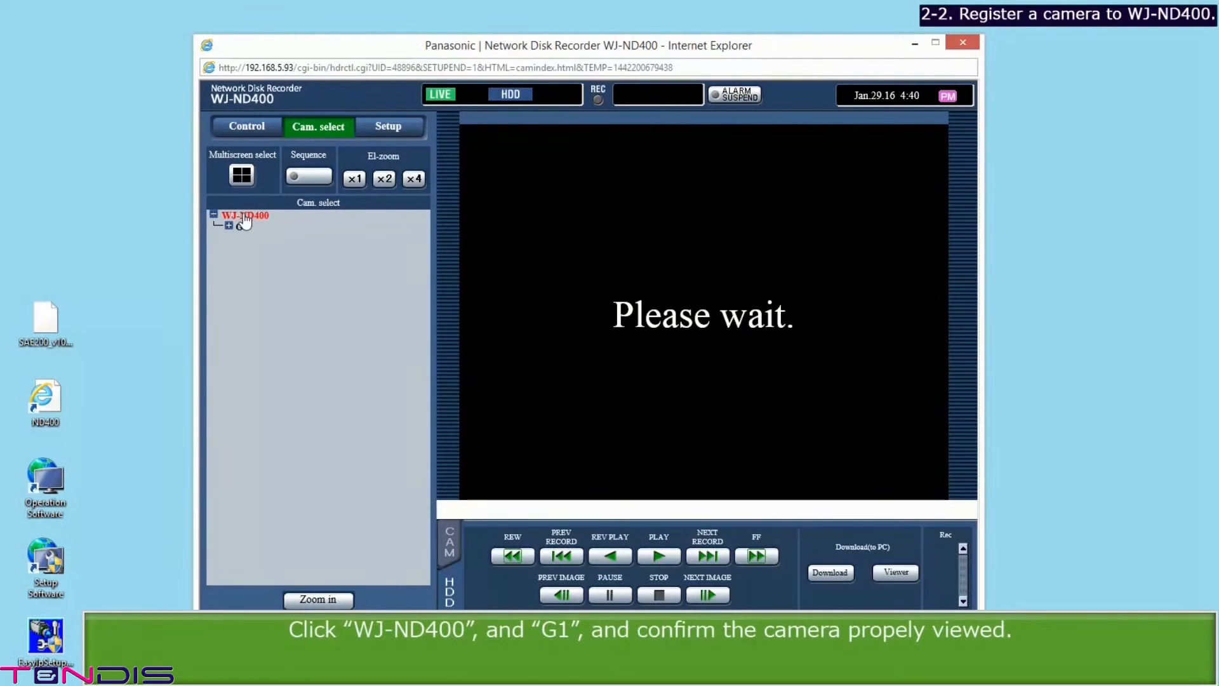
pyautogui.click(244, 229)
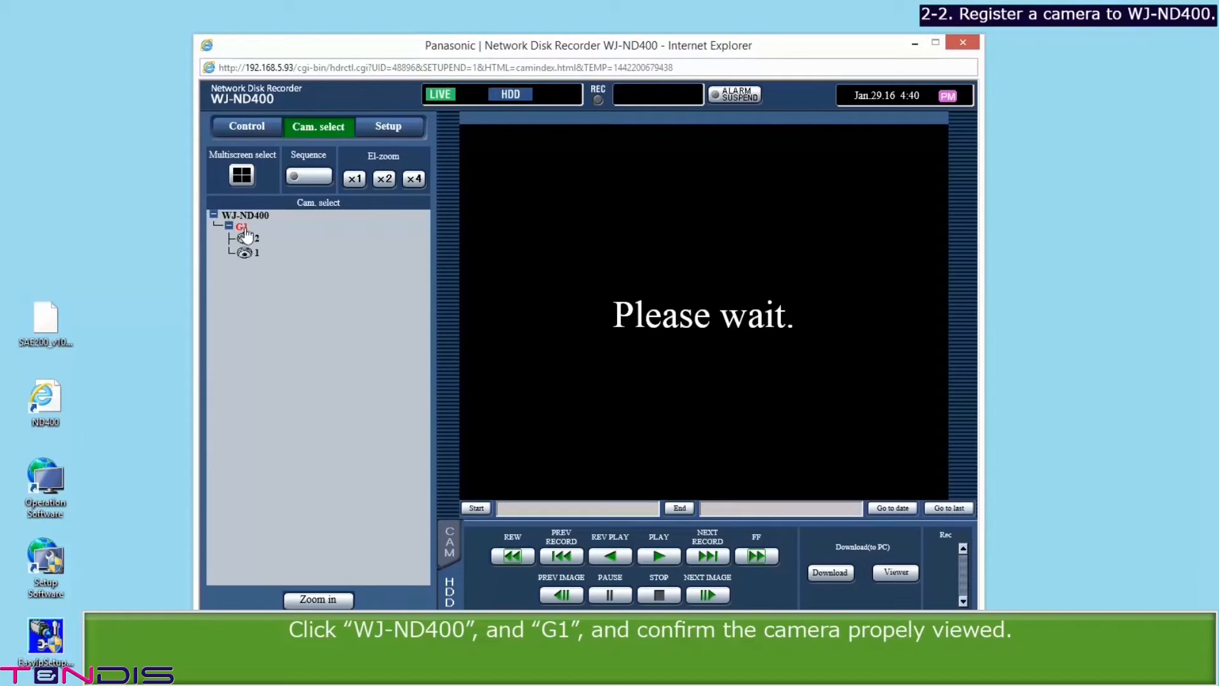
pyautogui.click(256, 253)
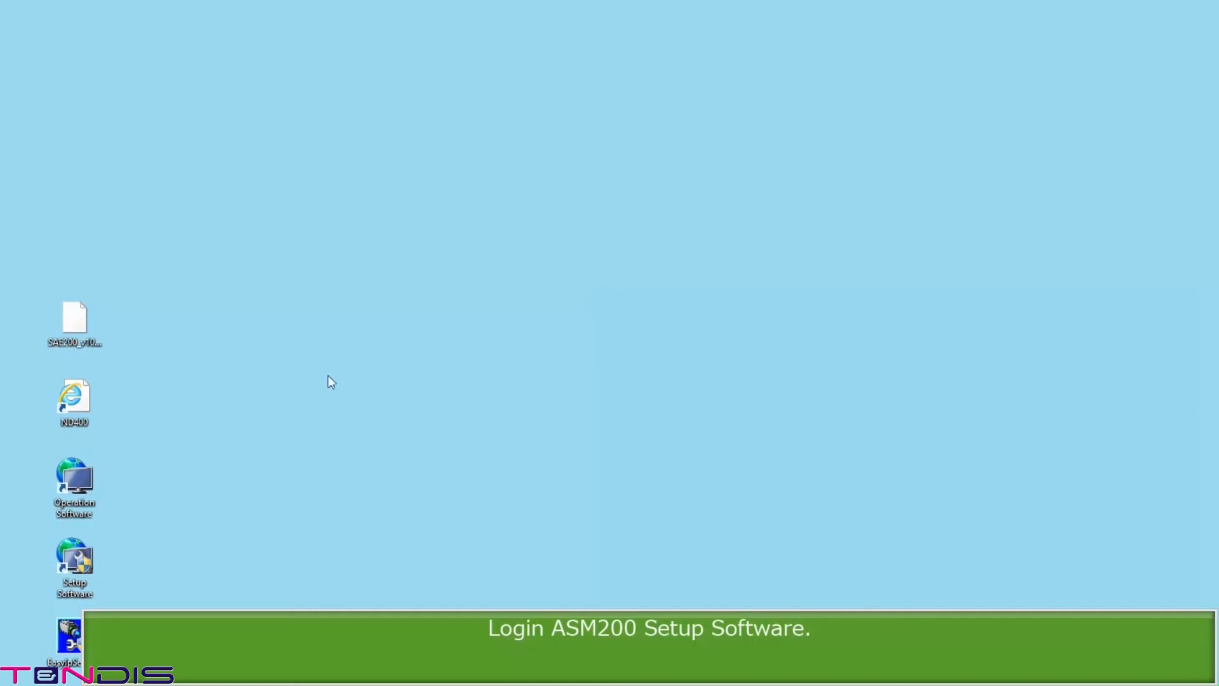
# Step: Log in to ASM200 Setup and add an optional extension licence registration key
pyautogui.click(86, 582)
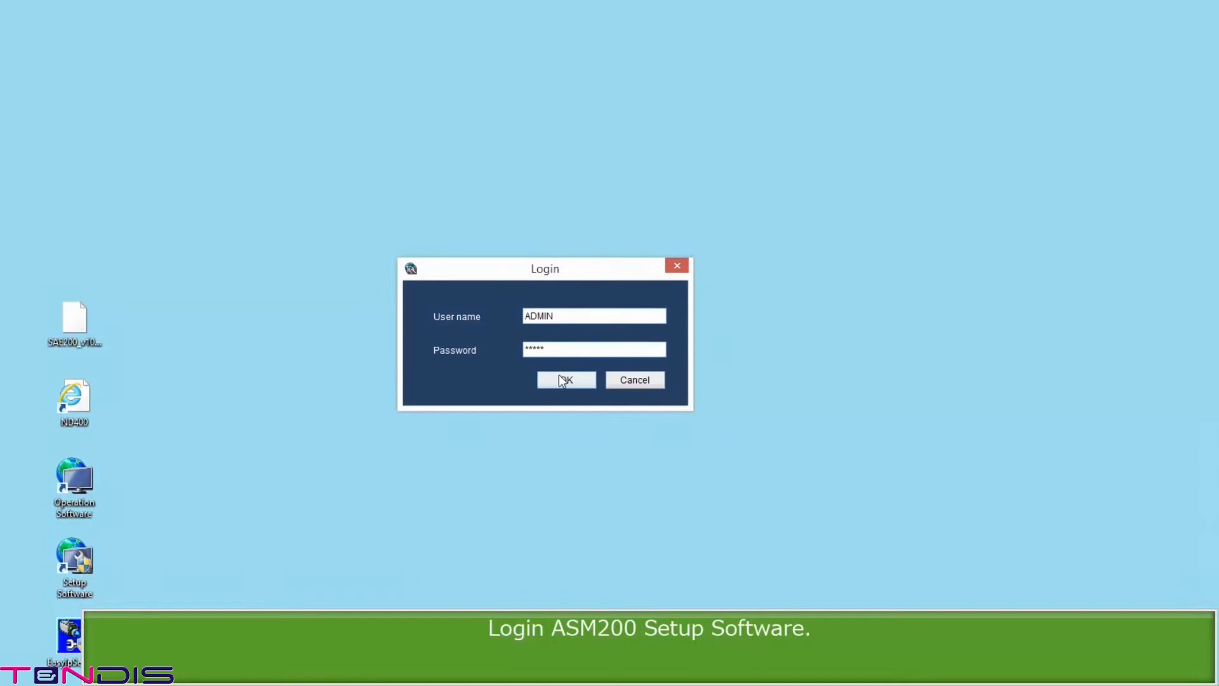
pyautogui.click(558, 379)
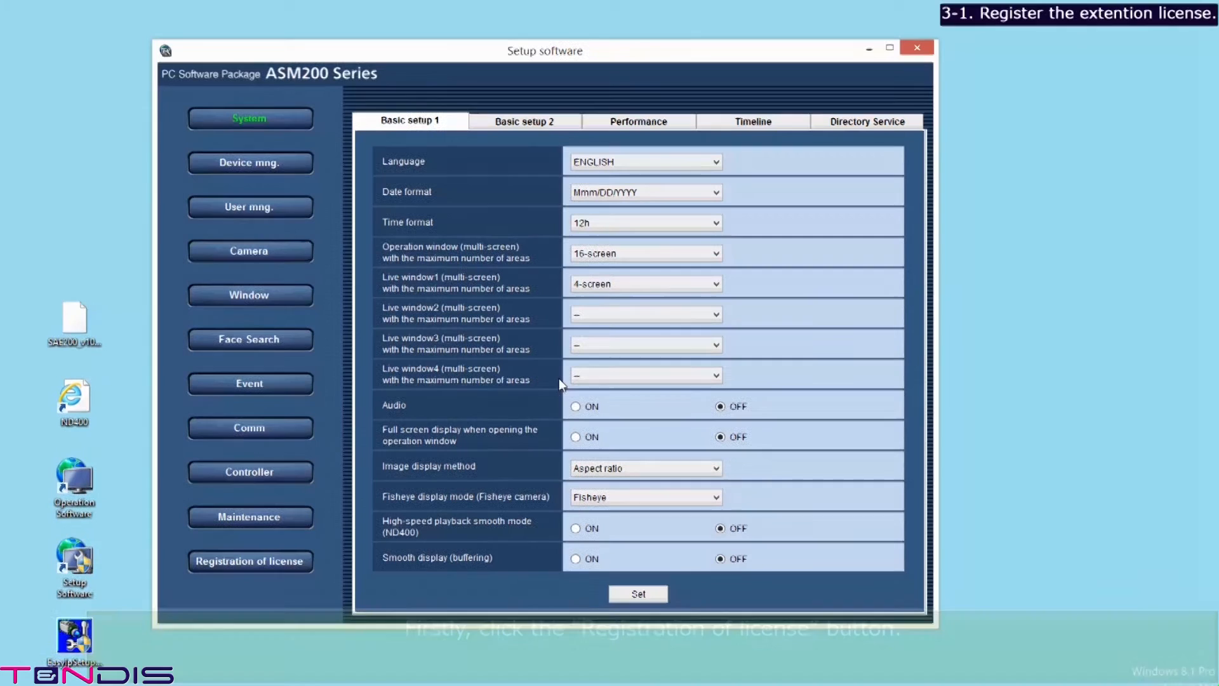
pyautogui.click(266, 567)
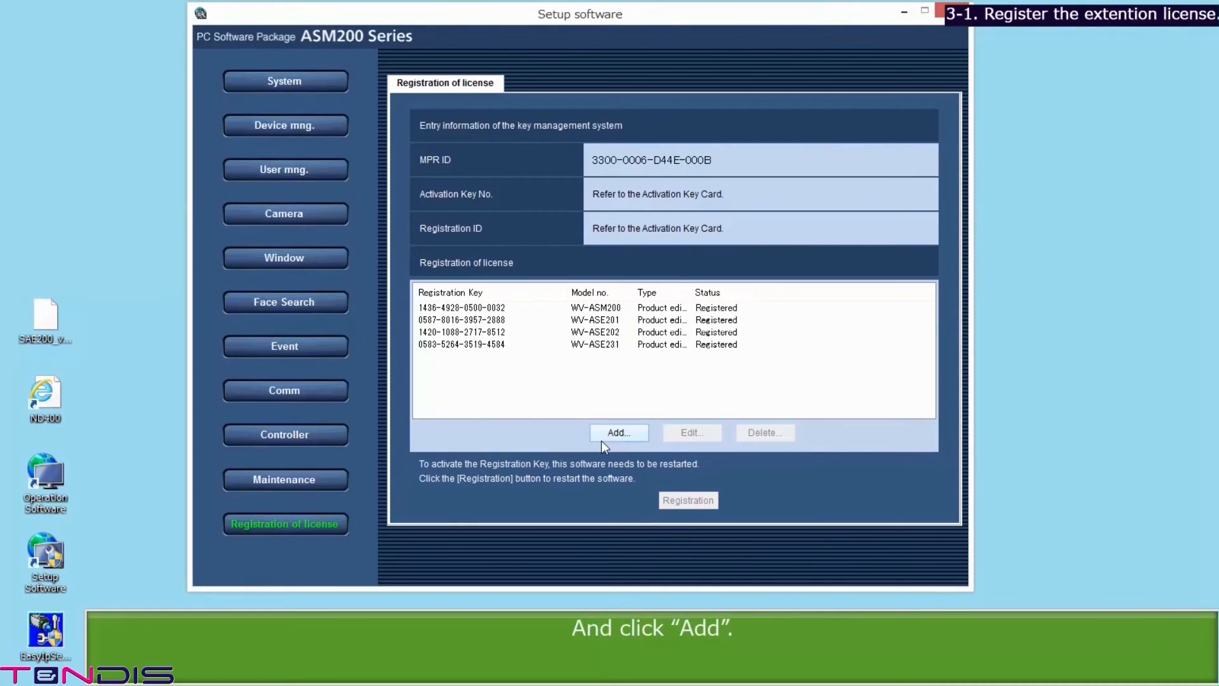
pyautogui.click(601, 440)
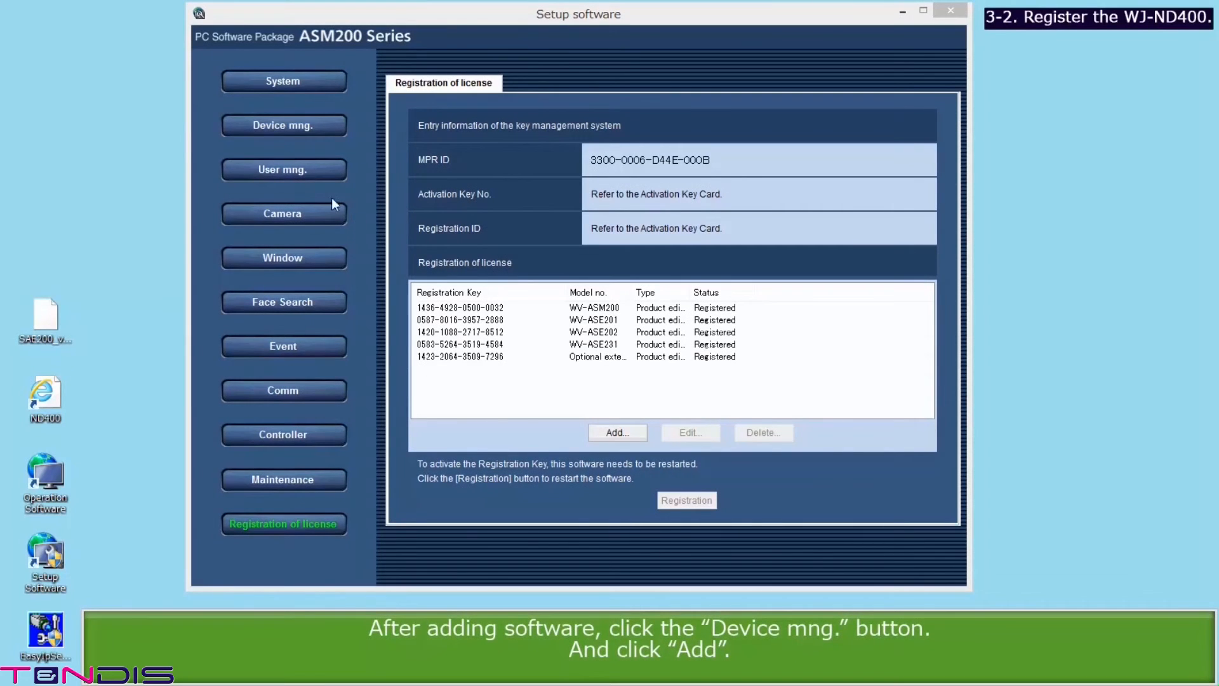
pyautogui.click(299, 126)
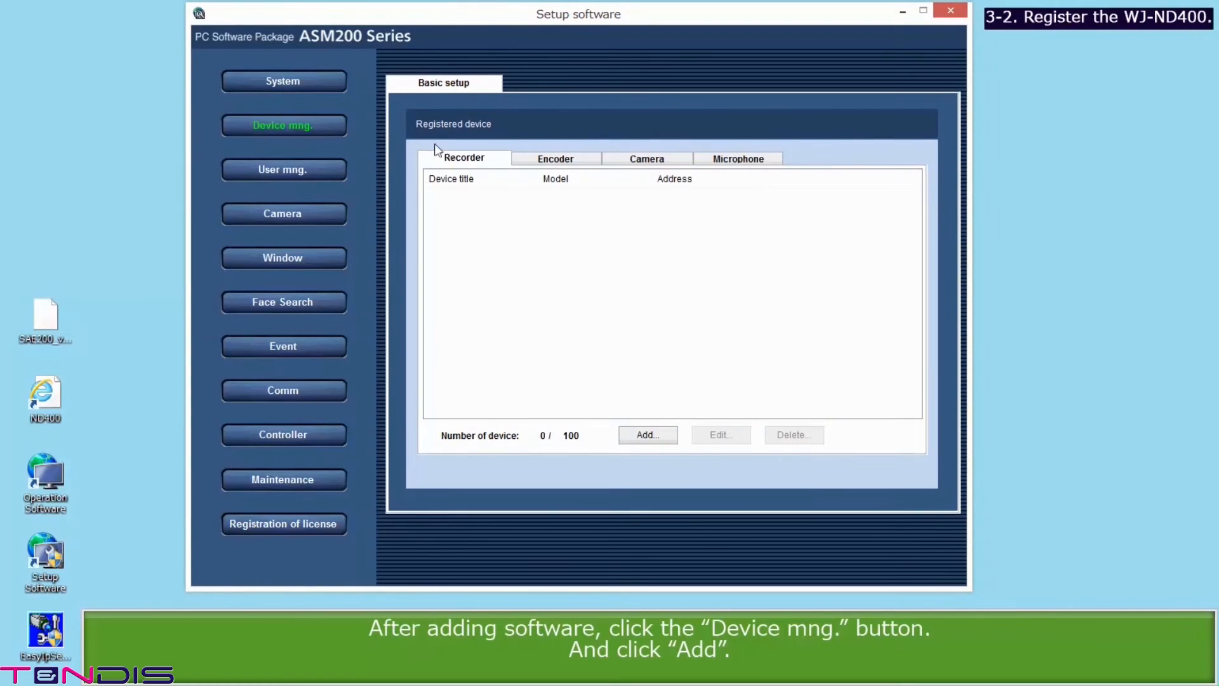
# Step: Add recorder 192.168.0.250, download its WJ-ND400 device information, and title it ND400
pyautogui.click(639, 439)
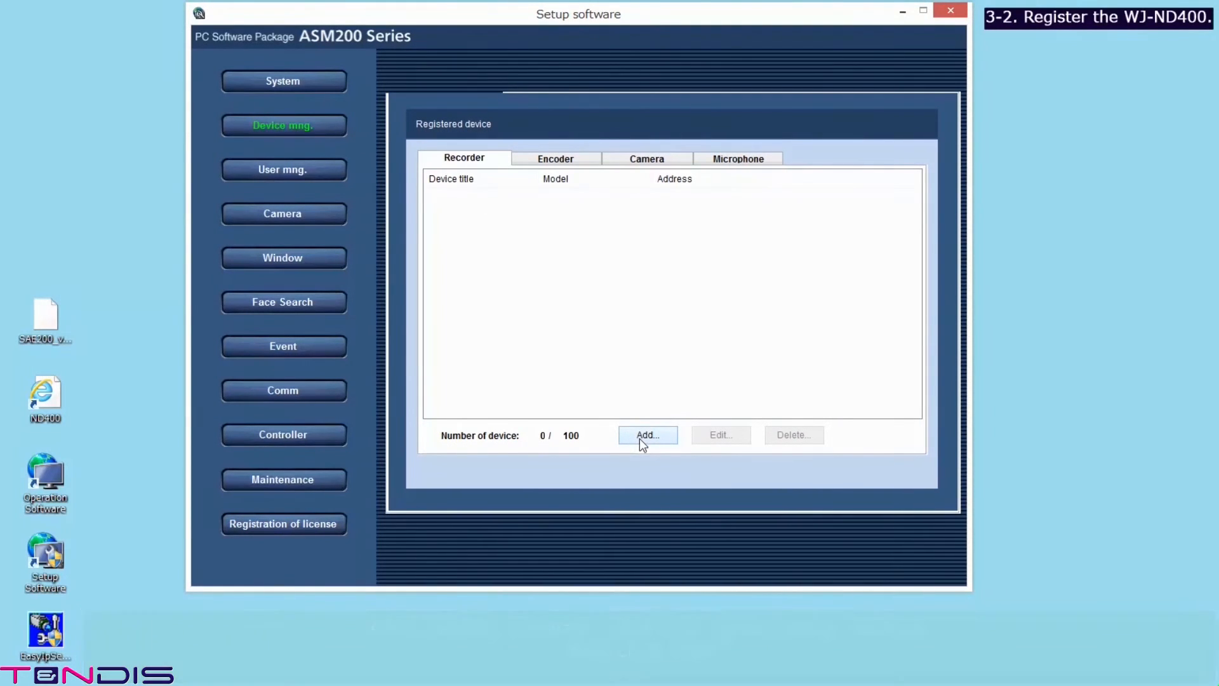
pyautogui.click(603, 217)
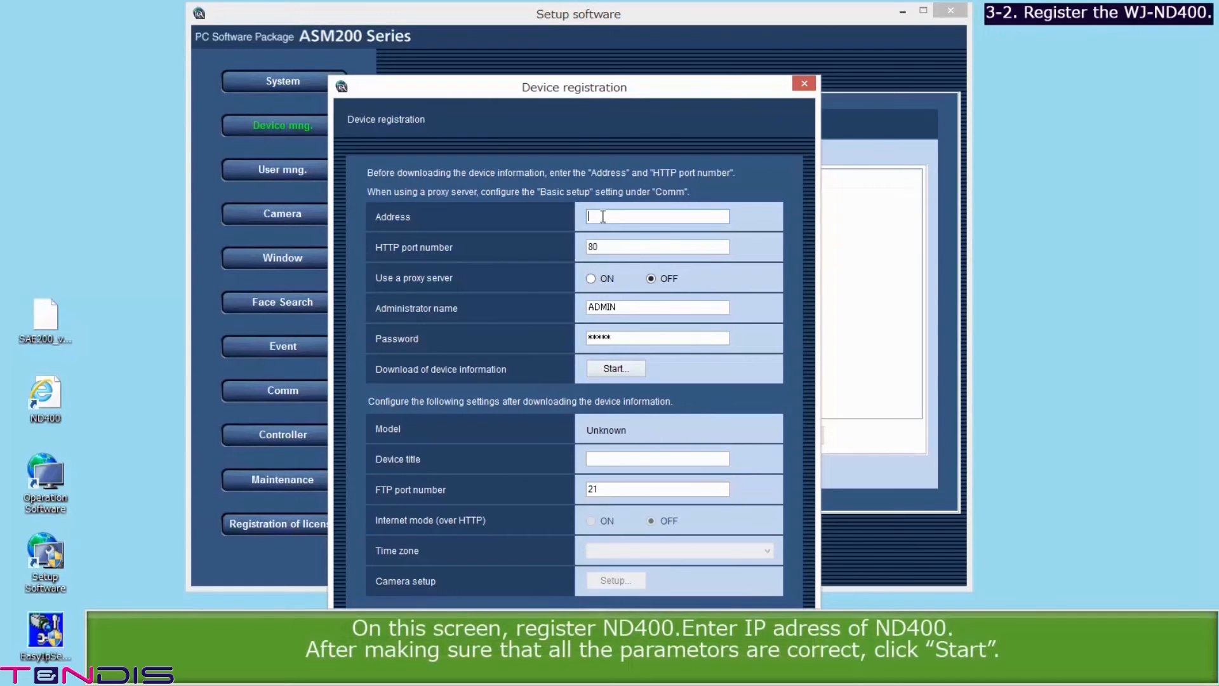
pyautogui.write('192.168.0.250')
pyautogui.click(598, 368)
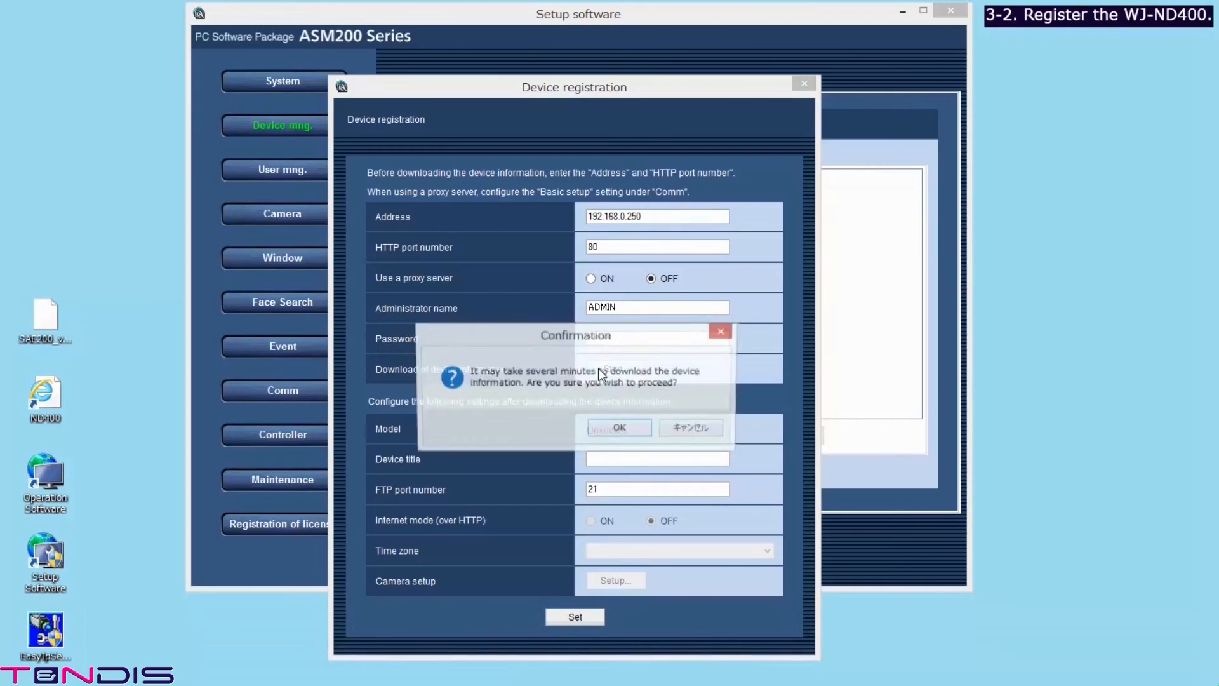
pyautogui.click(613, 427)
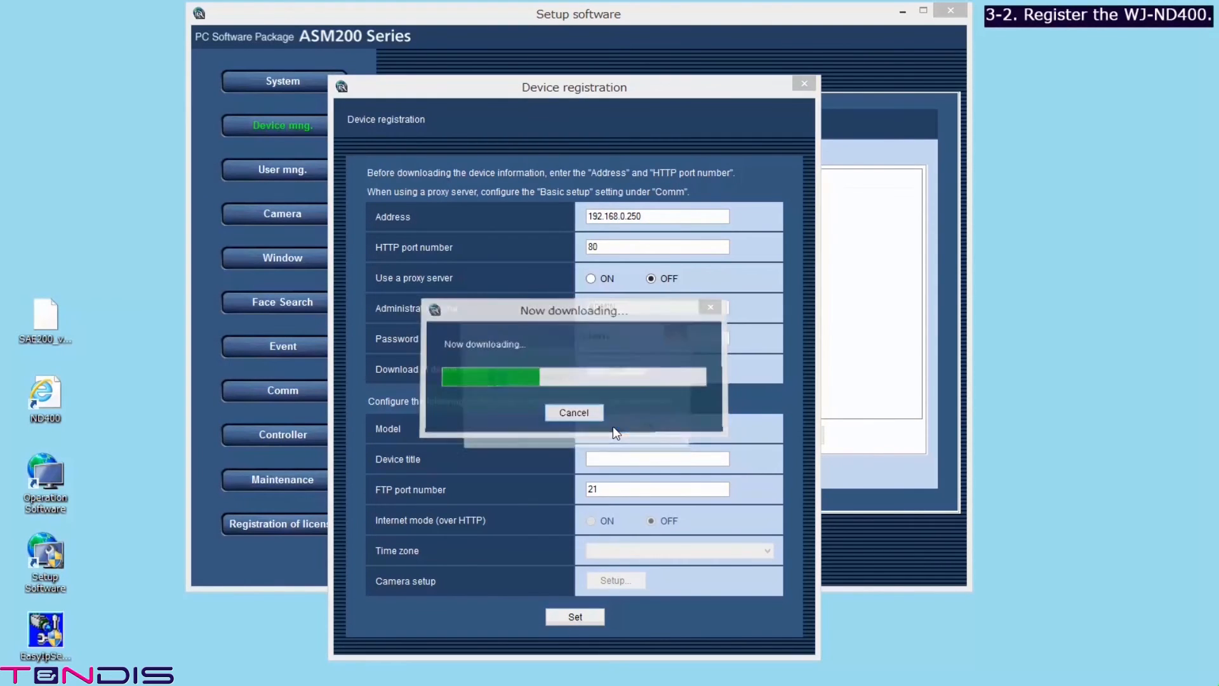
pyautogui.click(639, 429)
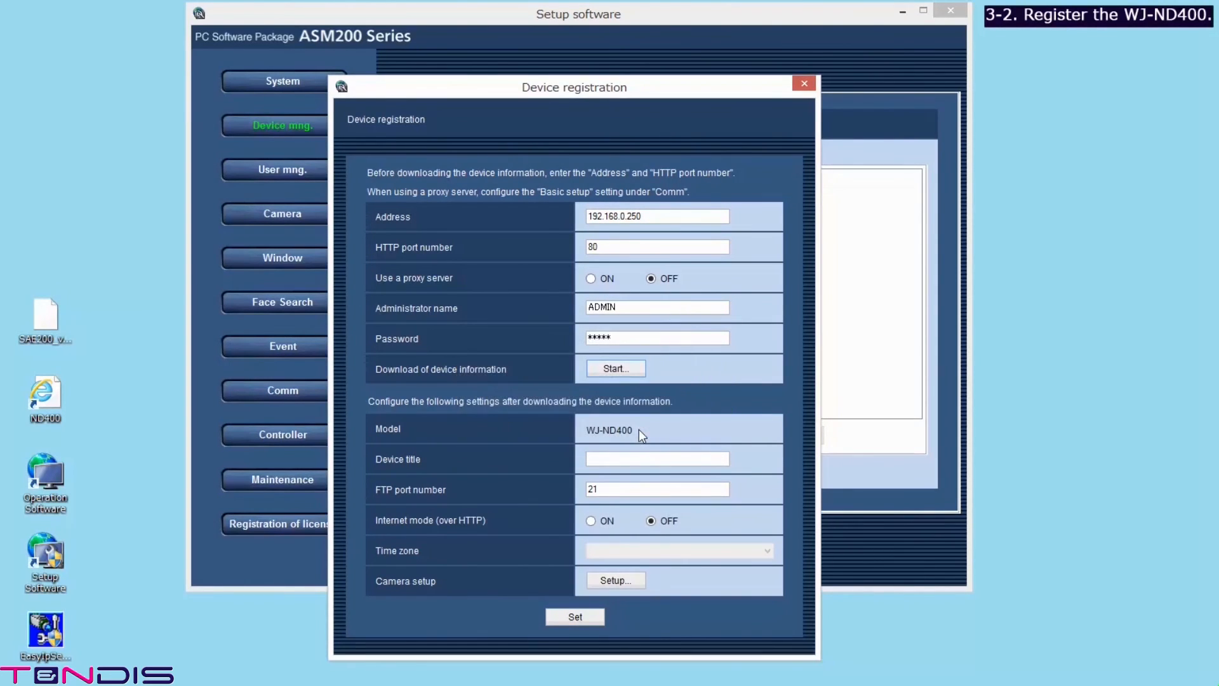
pyautogui.click(625, 457)
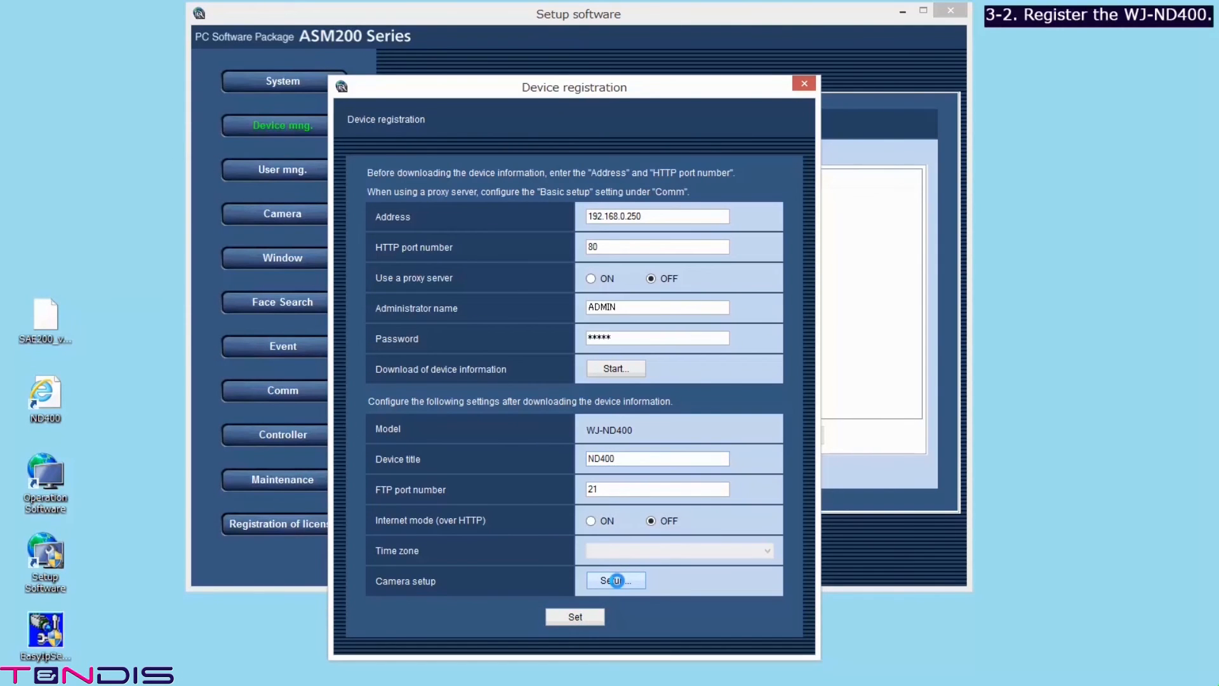
pyautogui.click(616, 581)
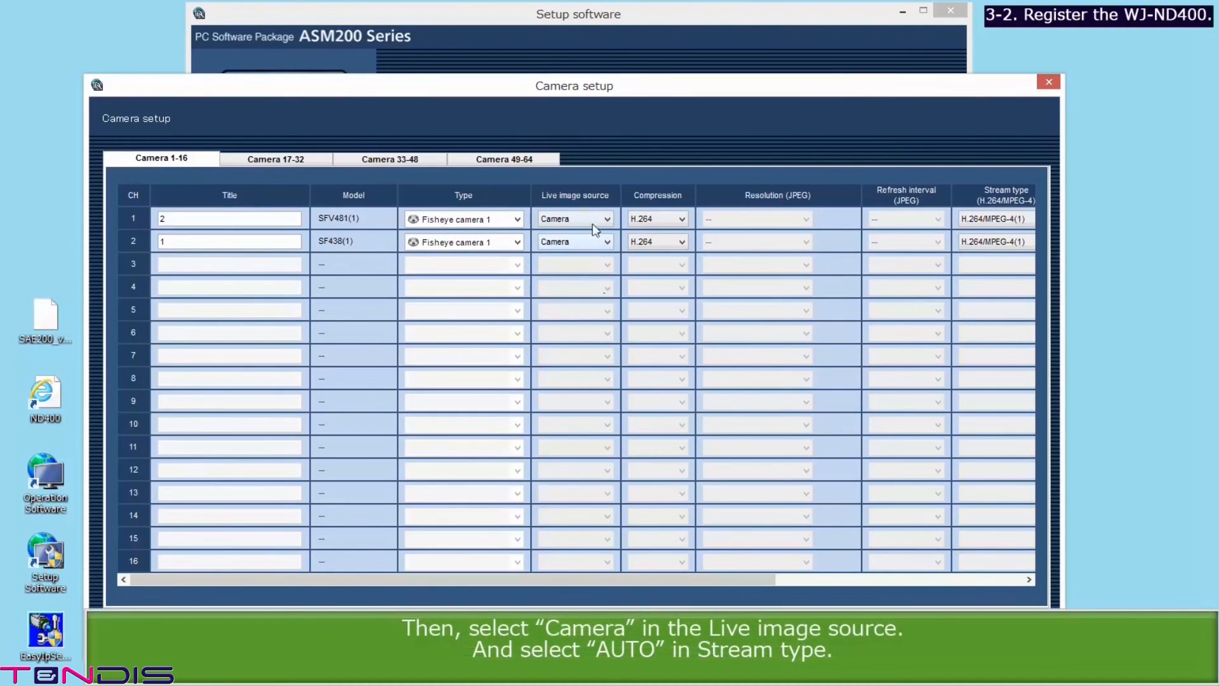
# Step: Set both cameras' Live image source to Camera and Stream type to AUTO
pyautogui.click(595, 220)
pyautogui.click(594, 222)
pyautogui.click(594, 240)
pyautogui.click(594, 239)
pyautogui.click(980, 220)
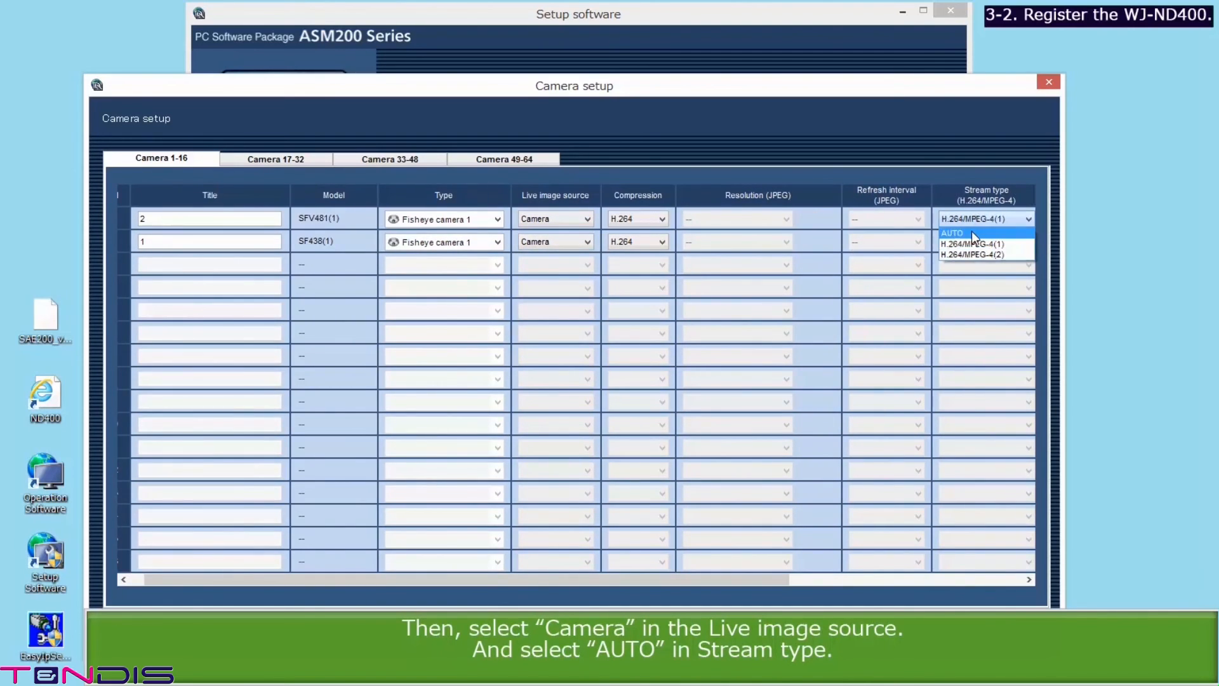
pyautogui.click(975, 233)
pyautogui.click(978, 242)
pyautogui.click(965, 256)
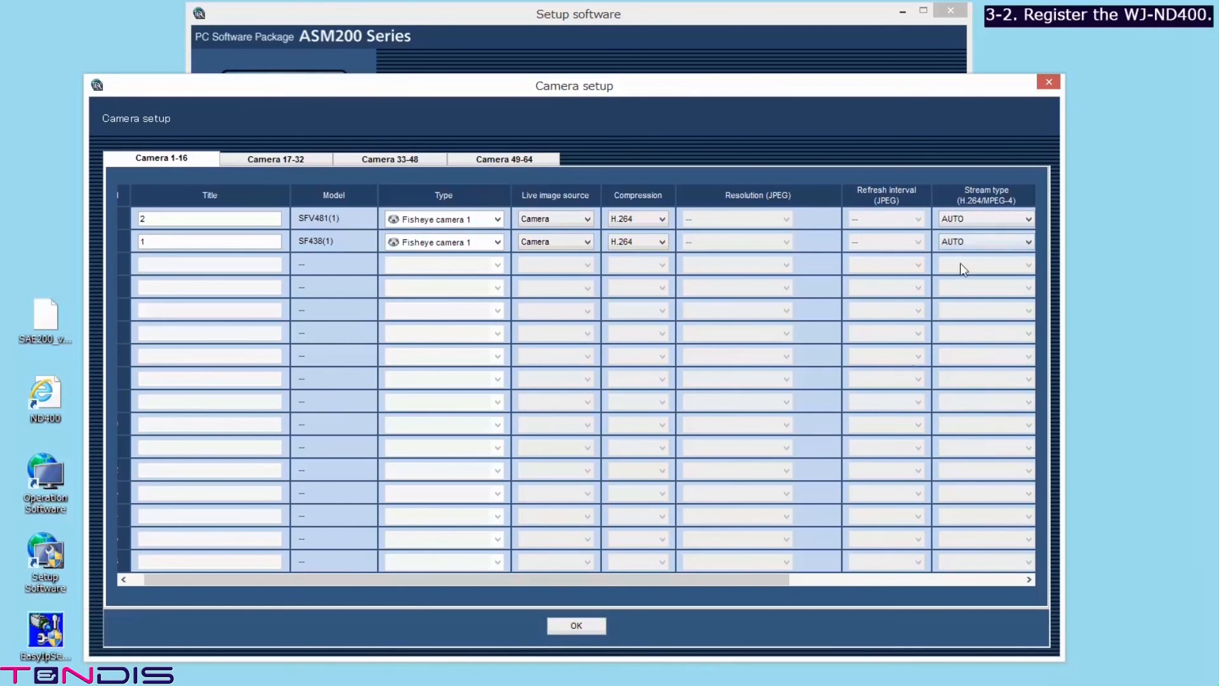
# Step: Confirm the camera setup and save the ND400 recorder registration
pyautogui.moveTo(763, 572); pyautogui.dragTo(982, 579)
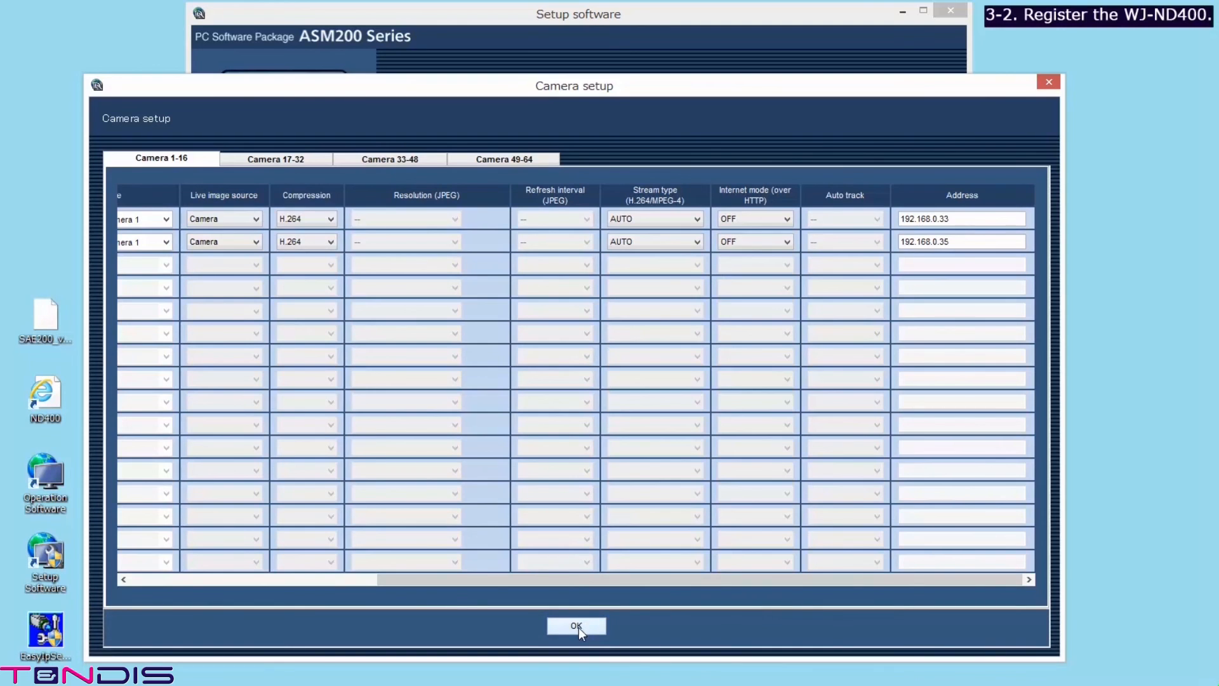
pyautogui.click(577, 628)
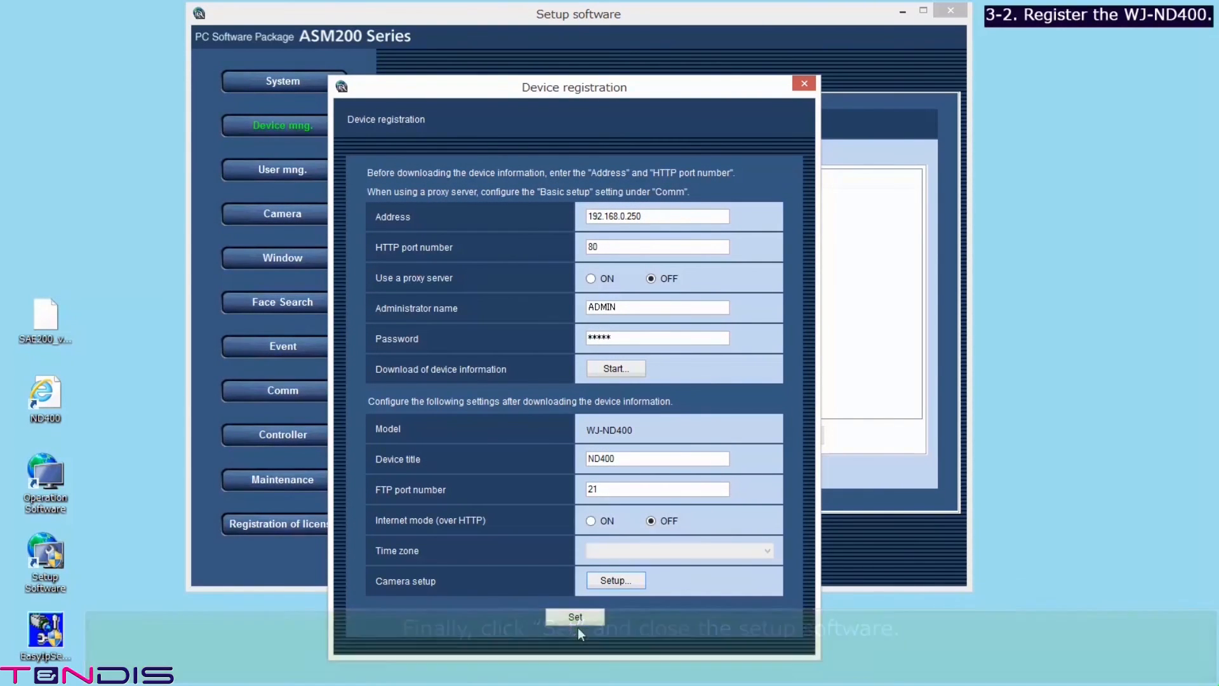
pyautogui.click(578, 613)
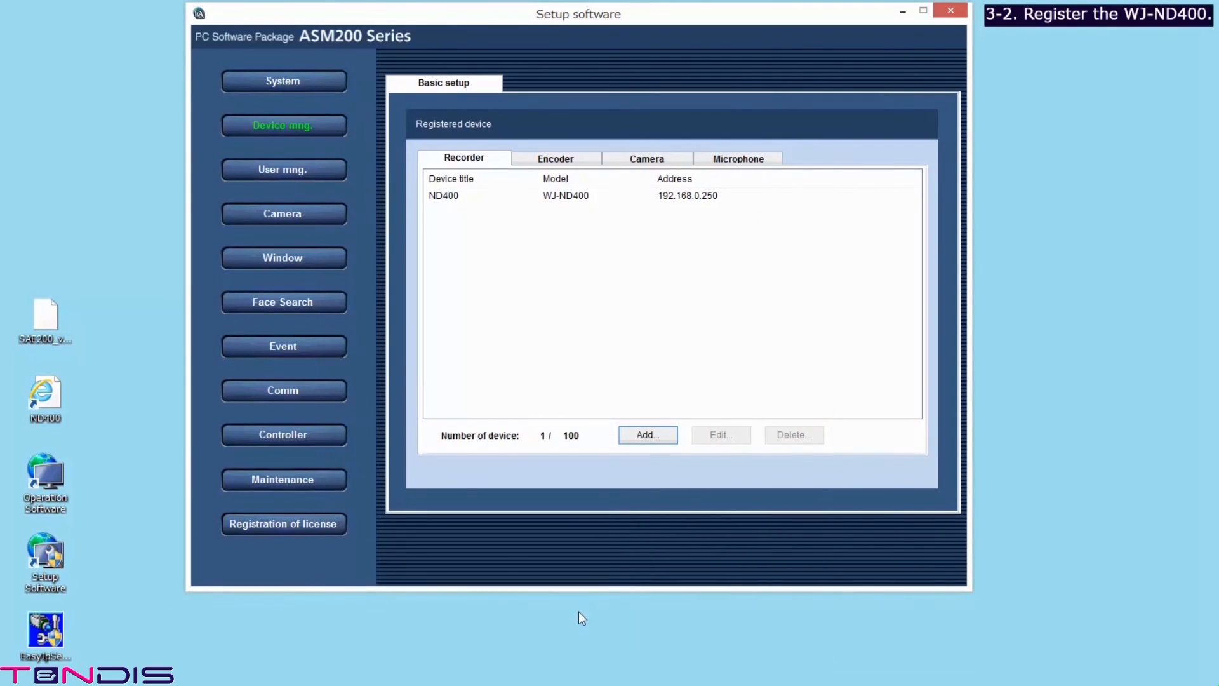